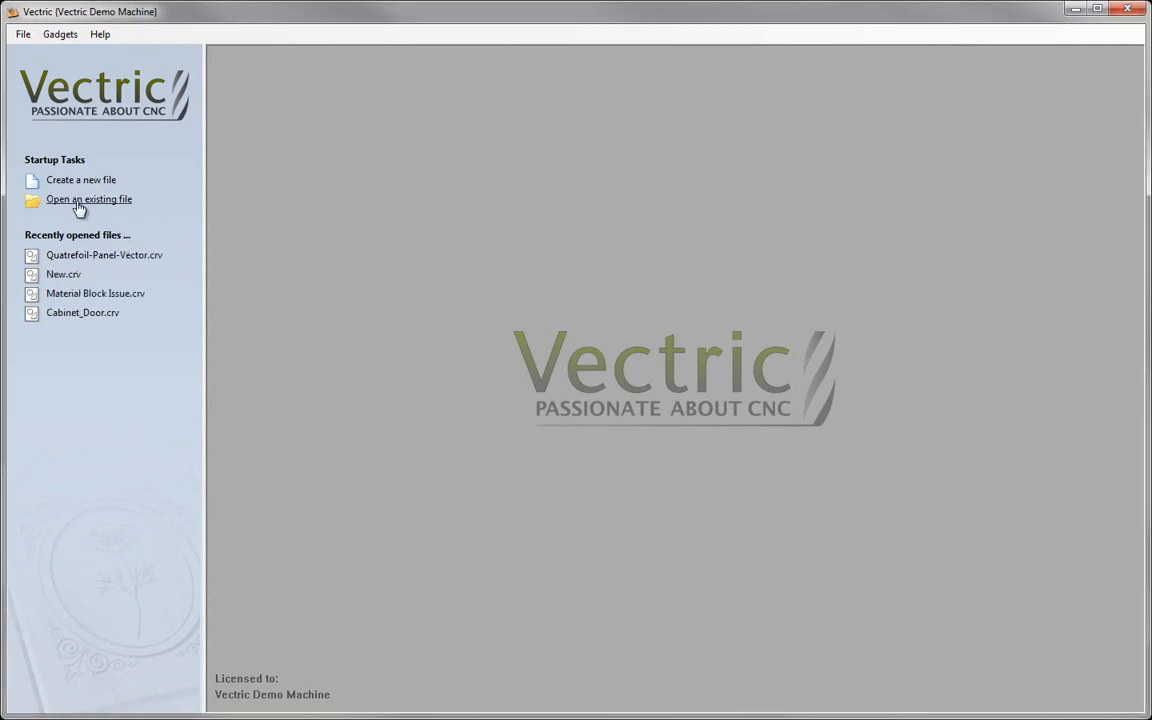
Step: Open the existing file Quatrefoil-Panel-Vector.crv from the C07 folder
click(78, 200)
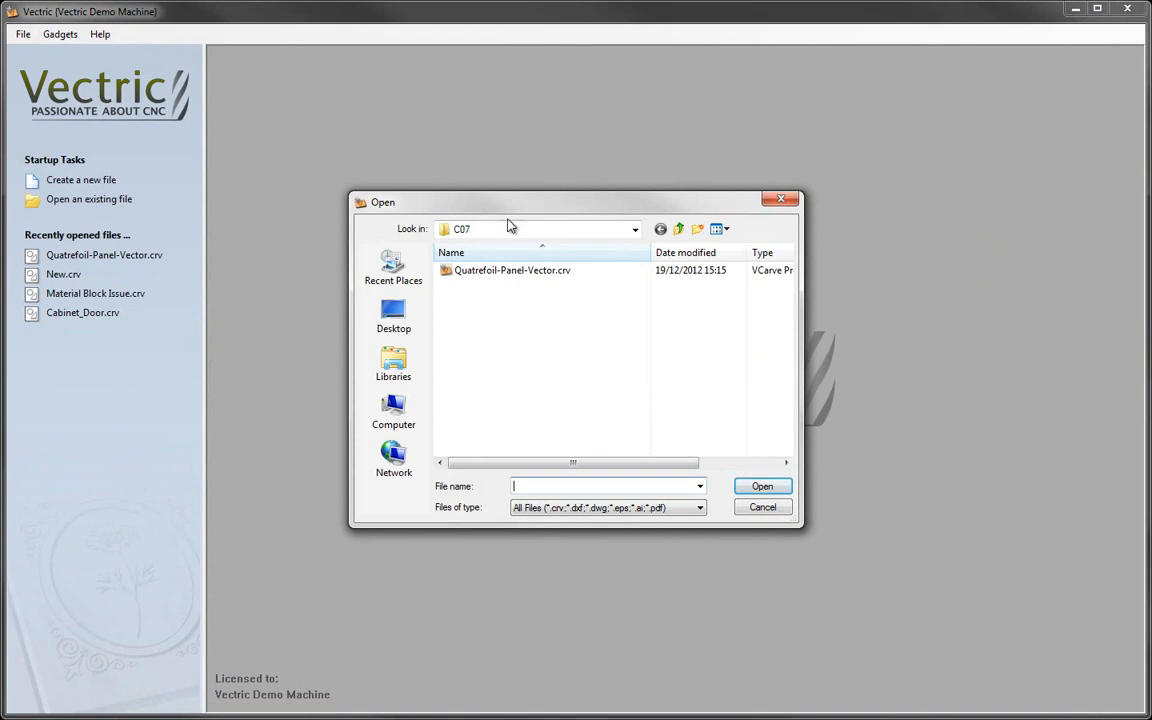
click(563, 271)
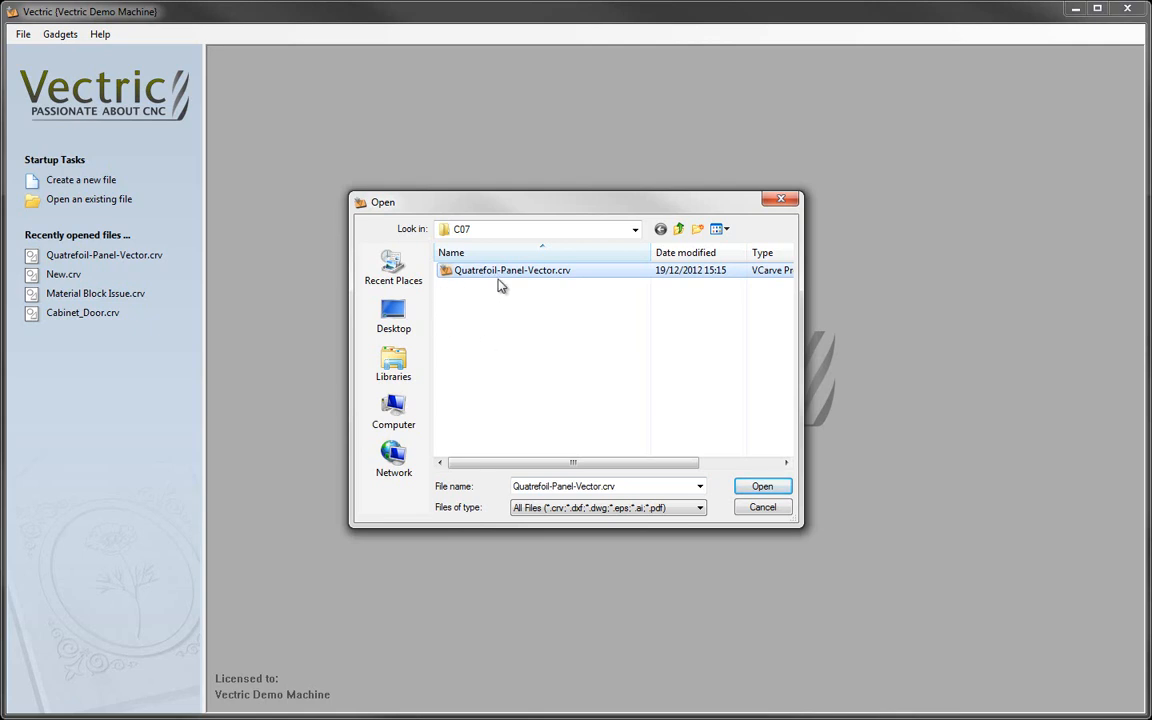
click(762, 487)
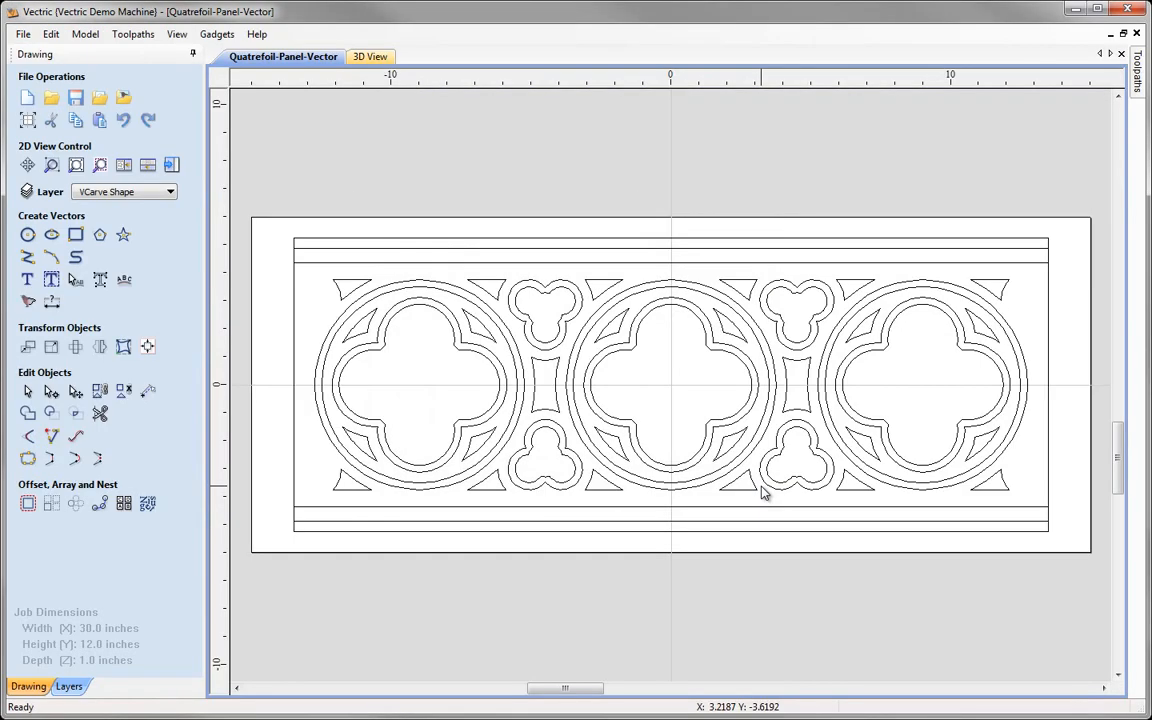
Step: Hide every layer except Foils and make Foils the active layer
click(171, 193)
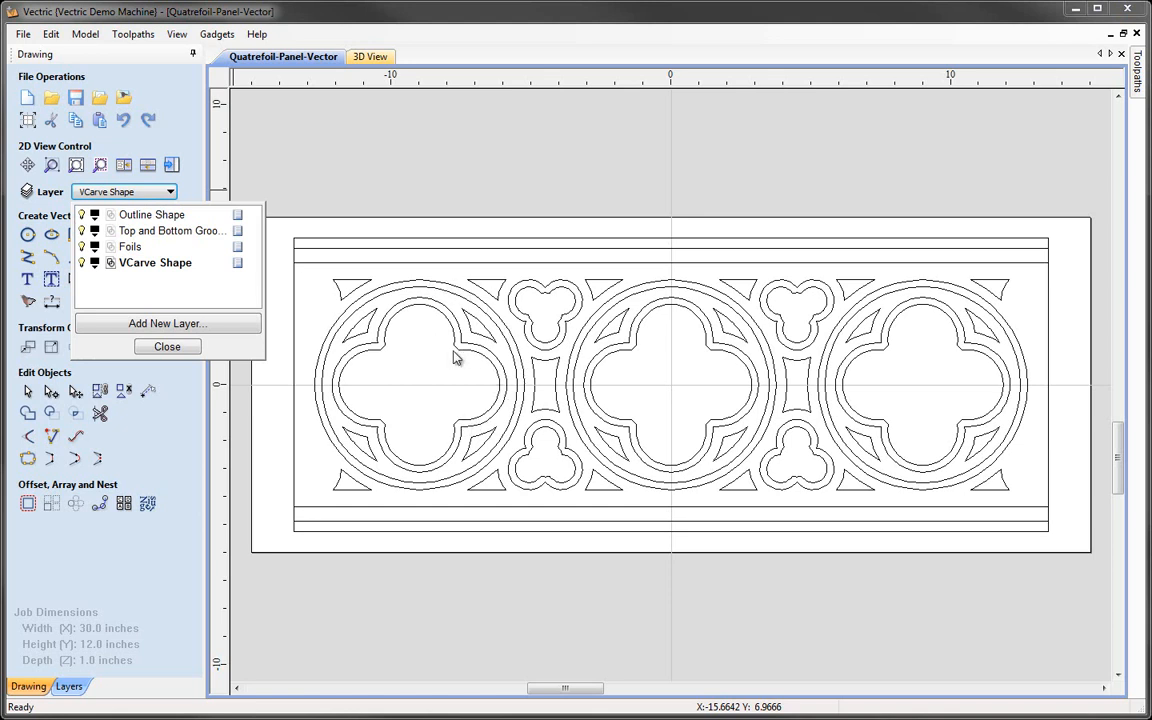
click(83, 215)
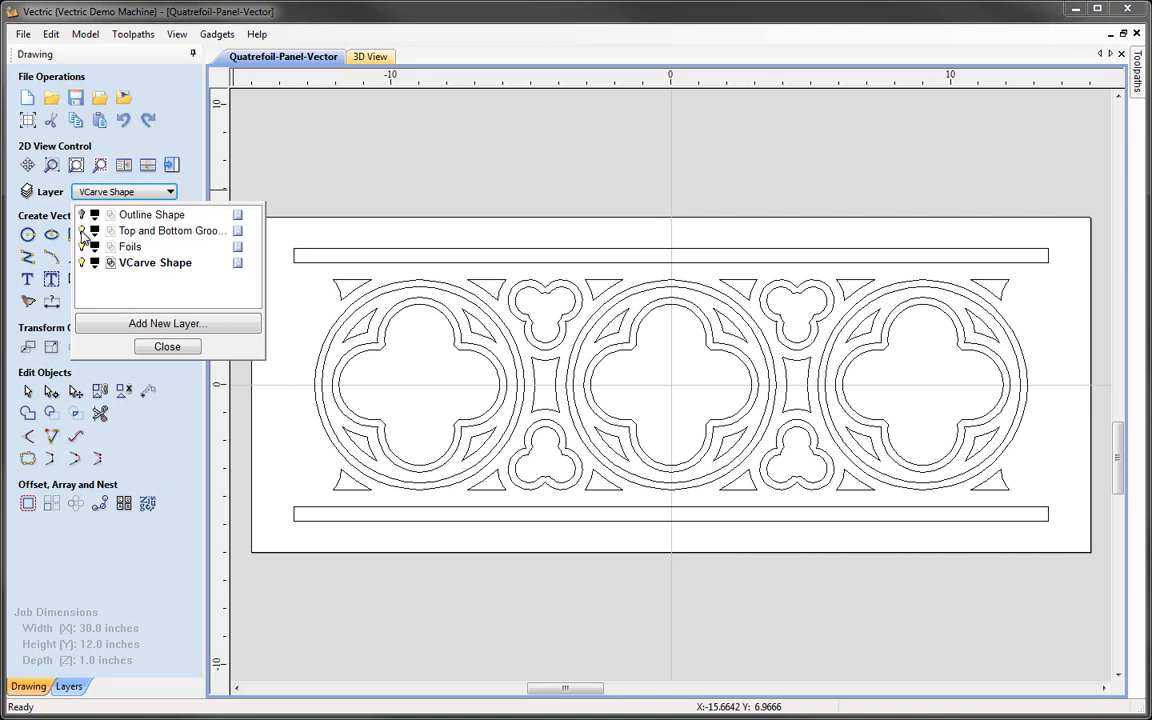
click(82, 231)
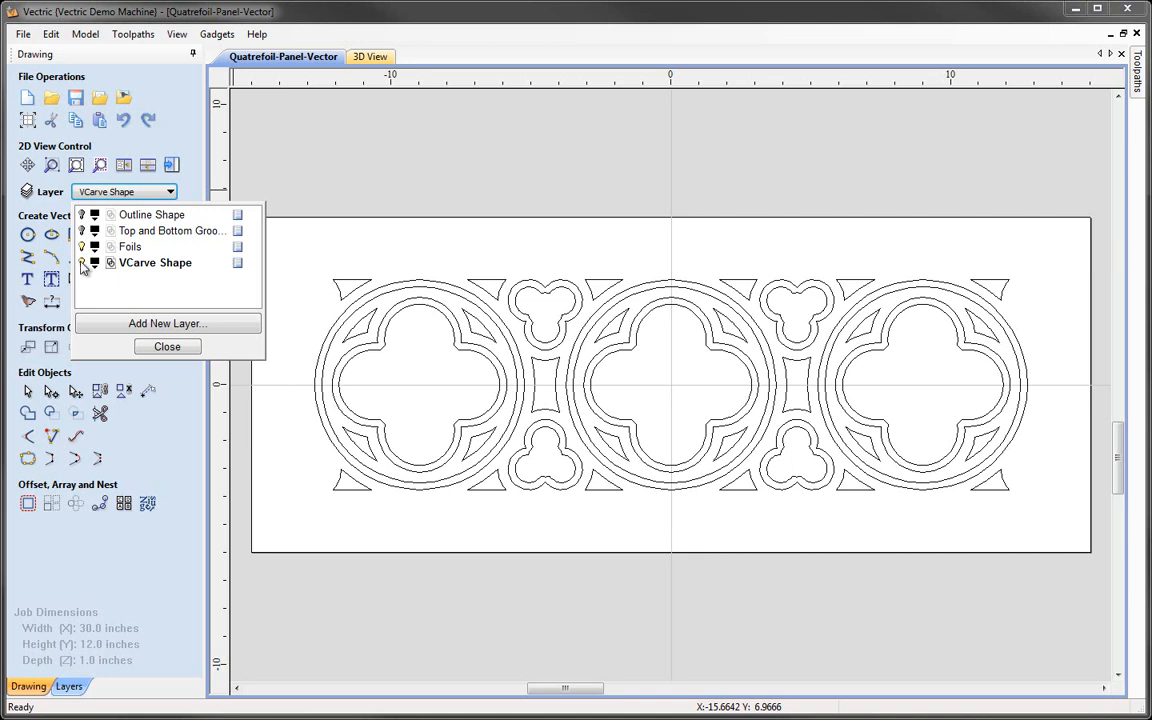
click(82, 263)
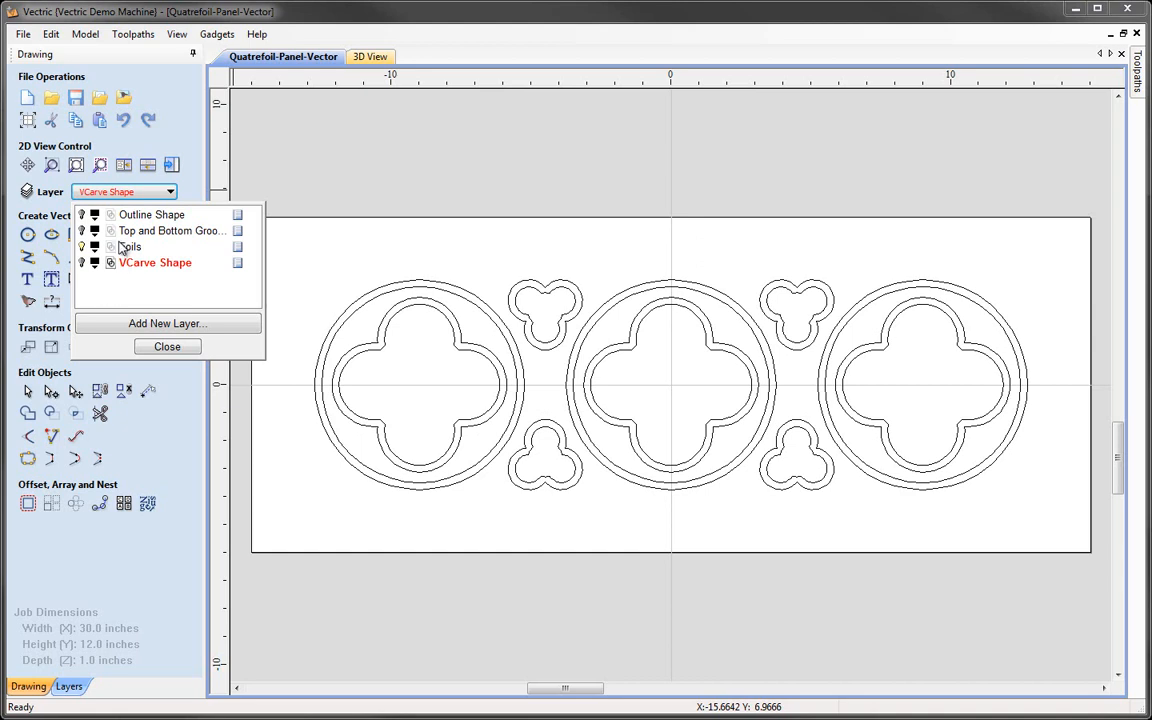
click(128, 247)
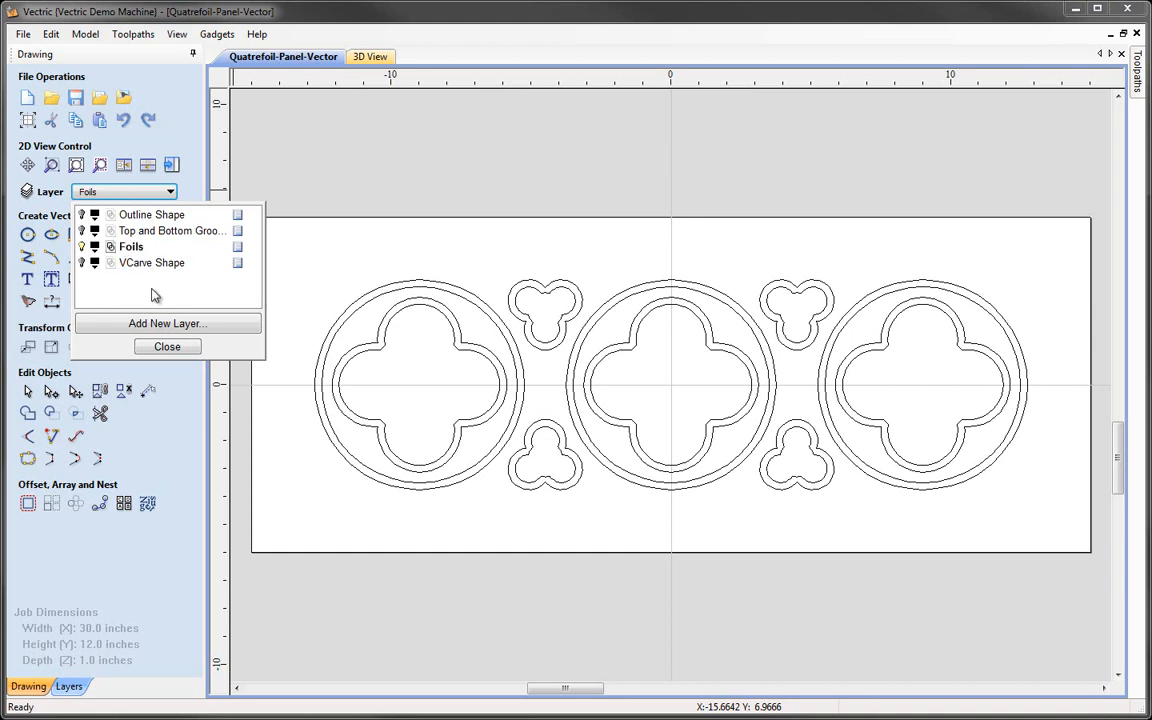
click(167, 347)
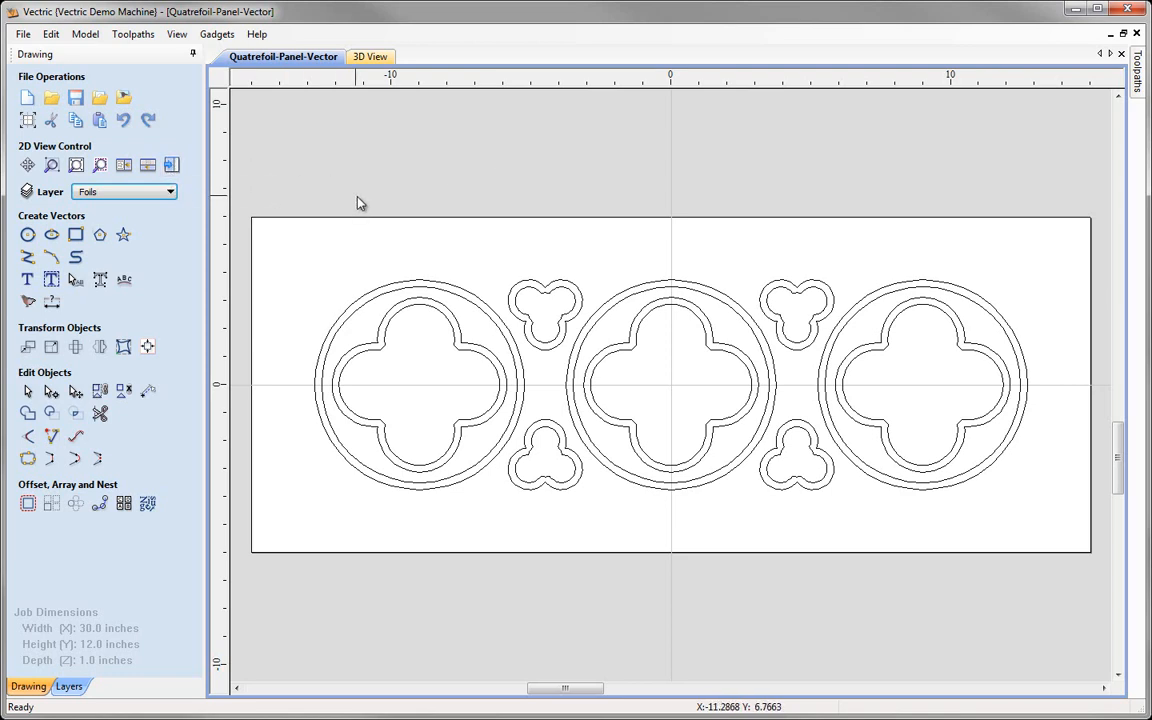
Step: Set up the material with a 1.0 inch thickness and the XY datum at the lower-left corner of the job
key(F12)
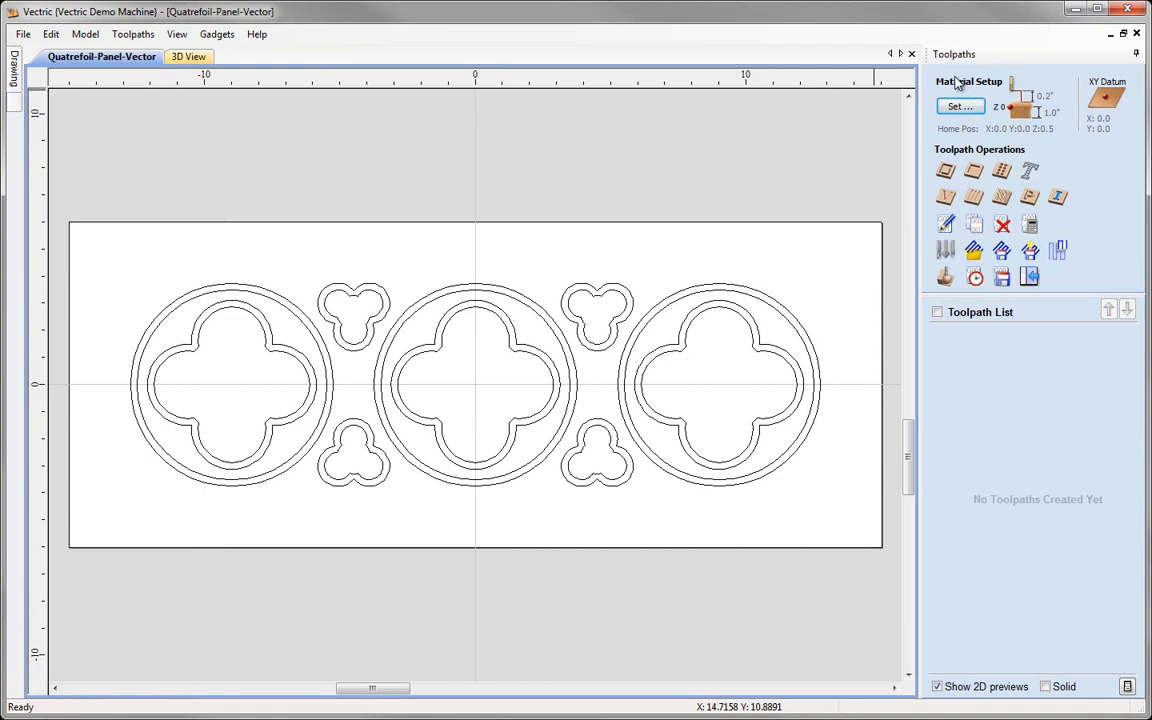
click(975, 108)
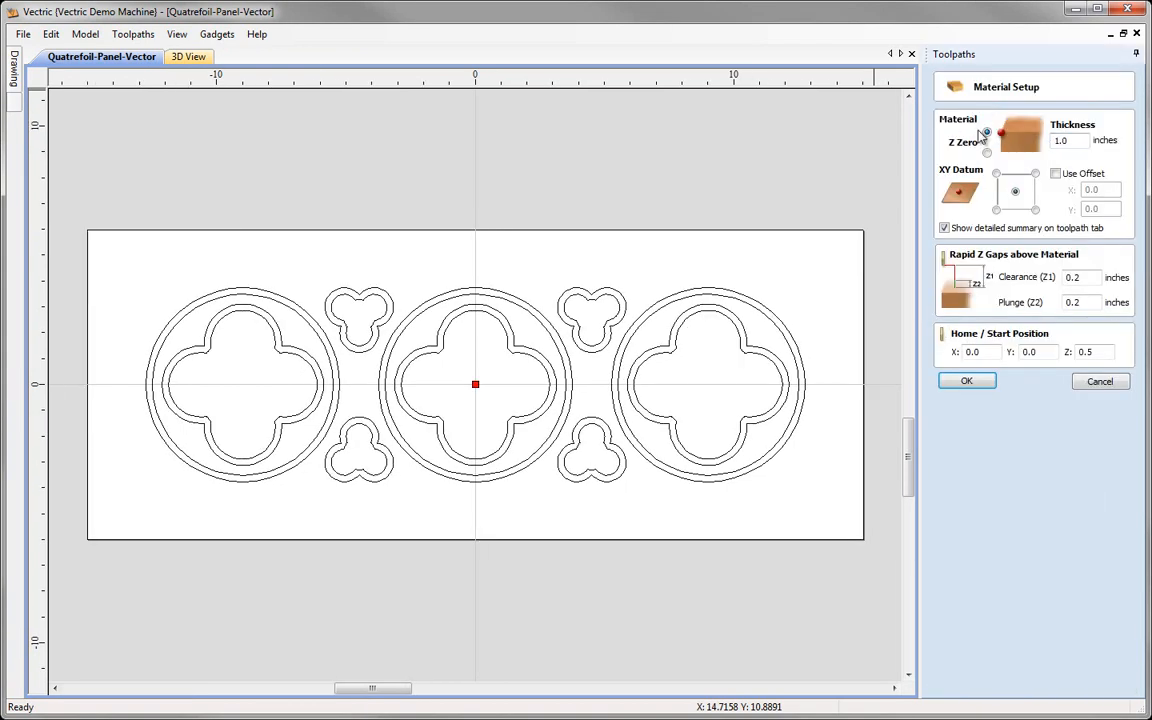
double_click(1062, 140)
text(1.0)
click(995, 209)
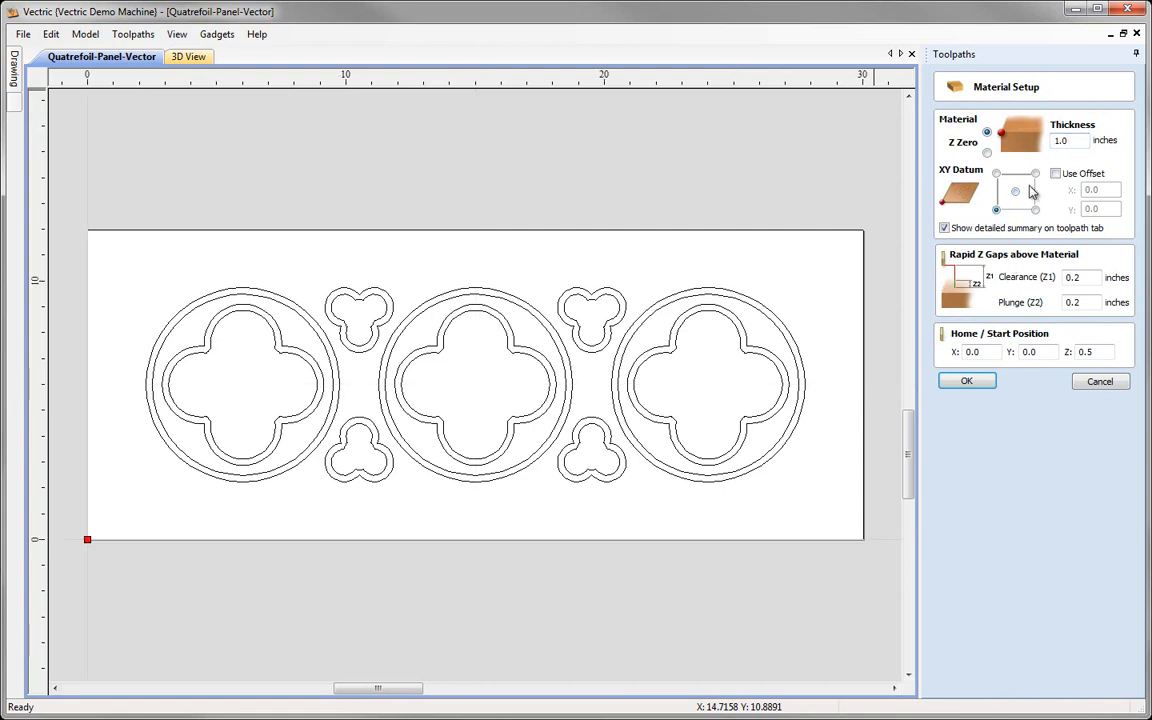
click(1016, 193)
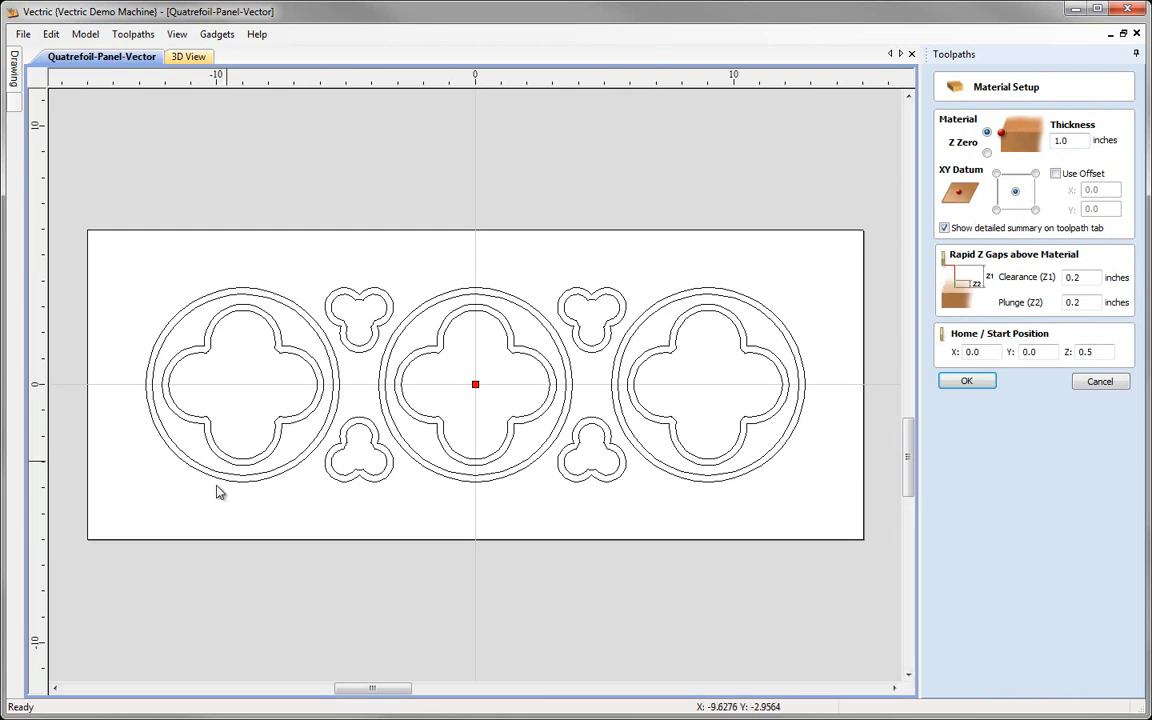
click(996, 211)
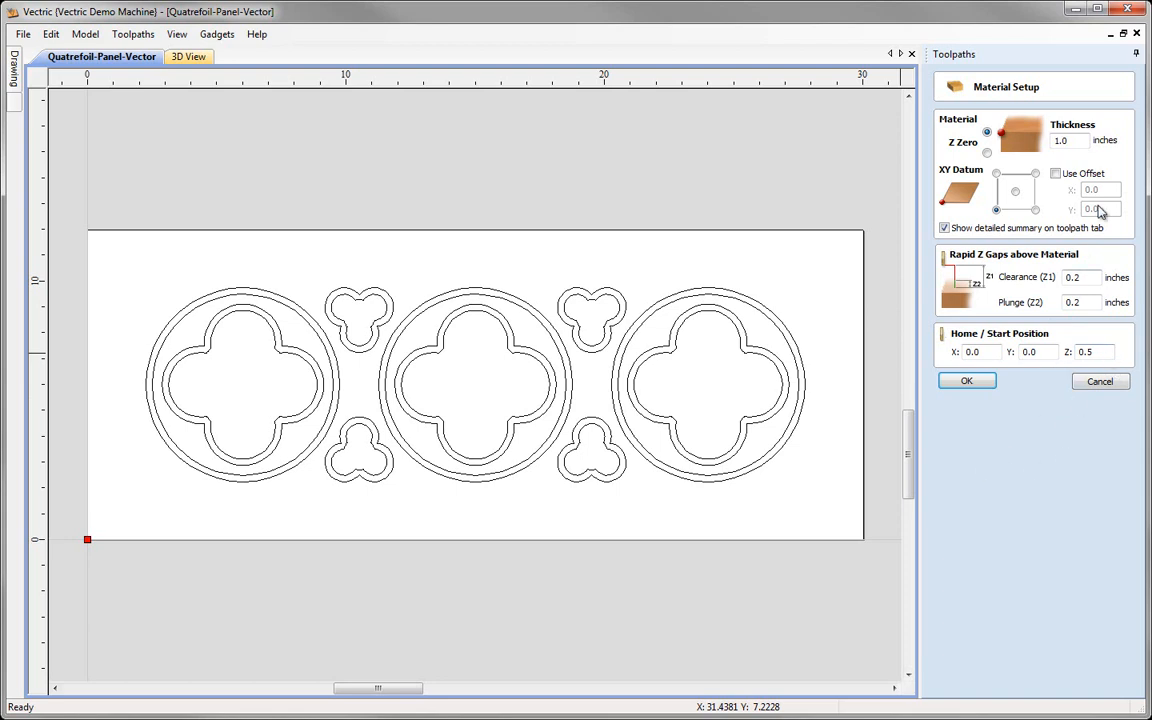
click(967, 383)
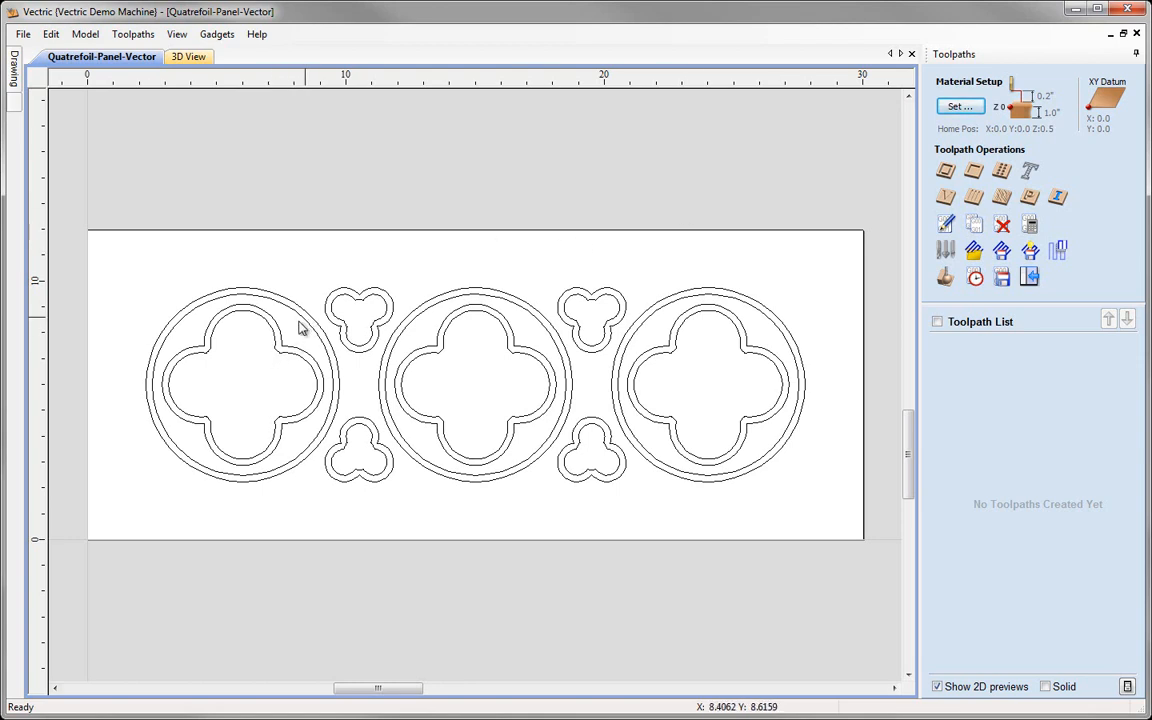
Step: Select the outermost circle and the innermost quatrefoil outline of all three large foils
click(269, 284)
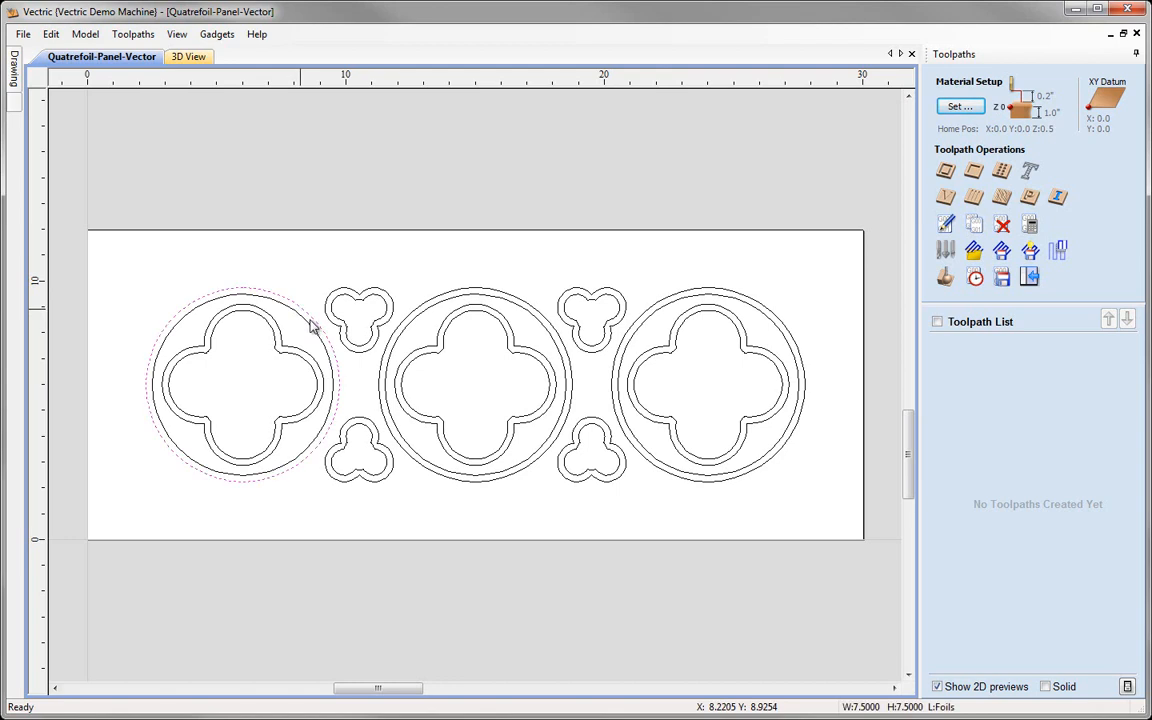
shift+click(428, 305)
shift+click(681, 298)
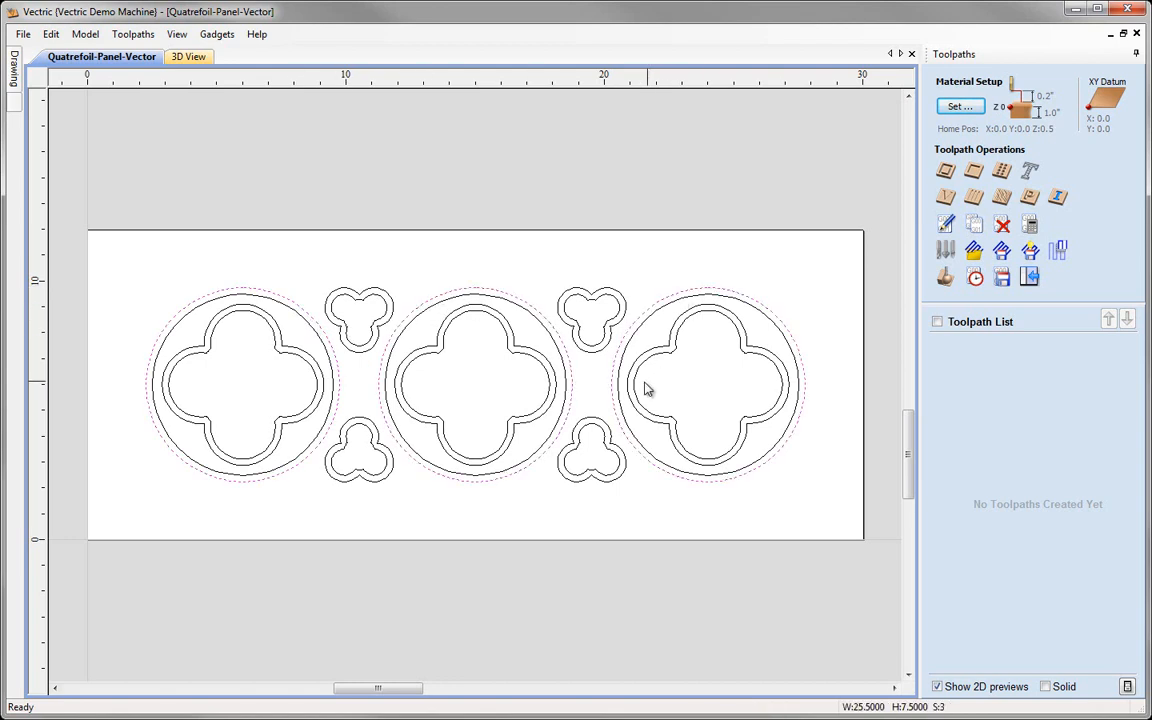
shift+click(305, 372)
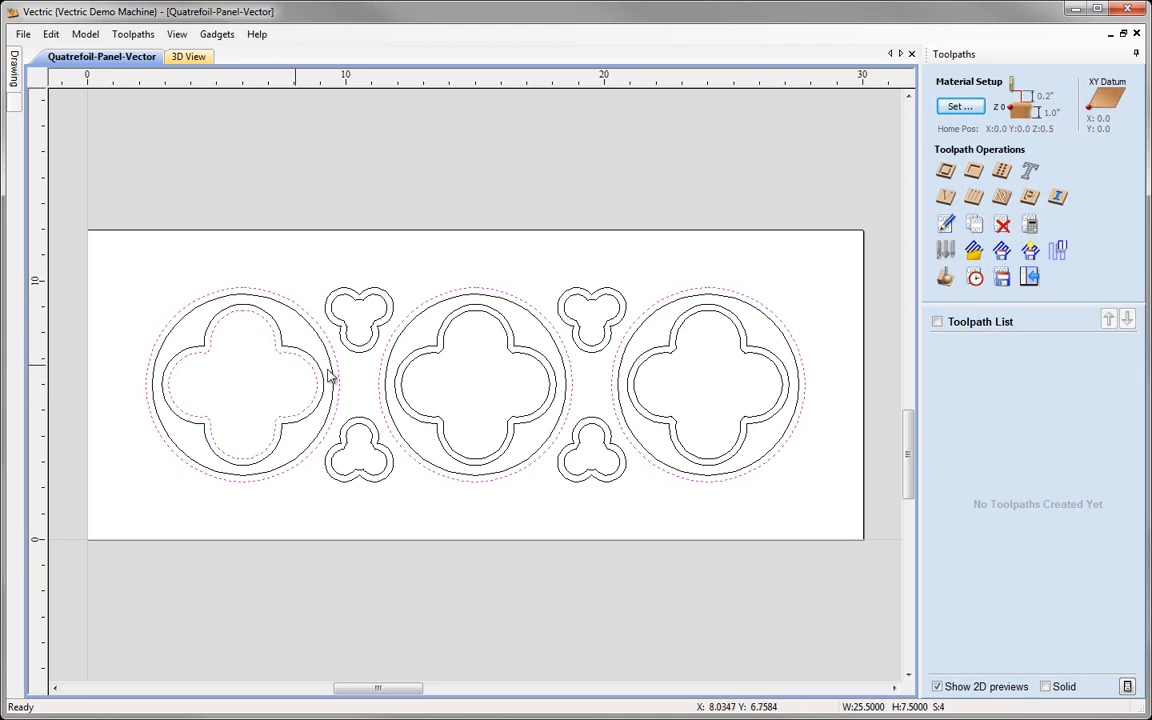
shift+click(530, 358)
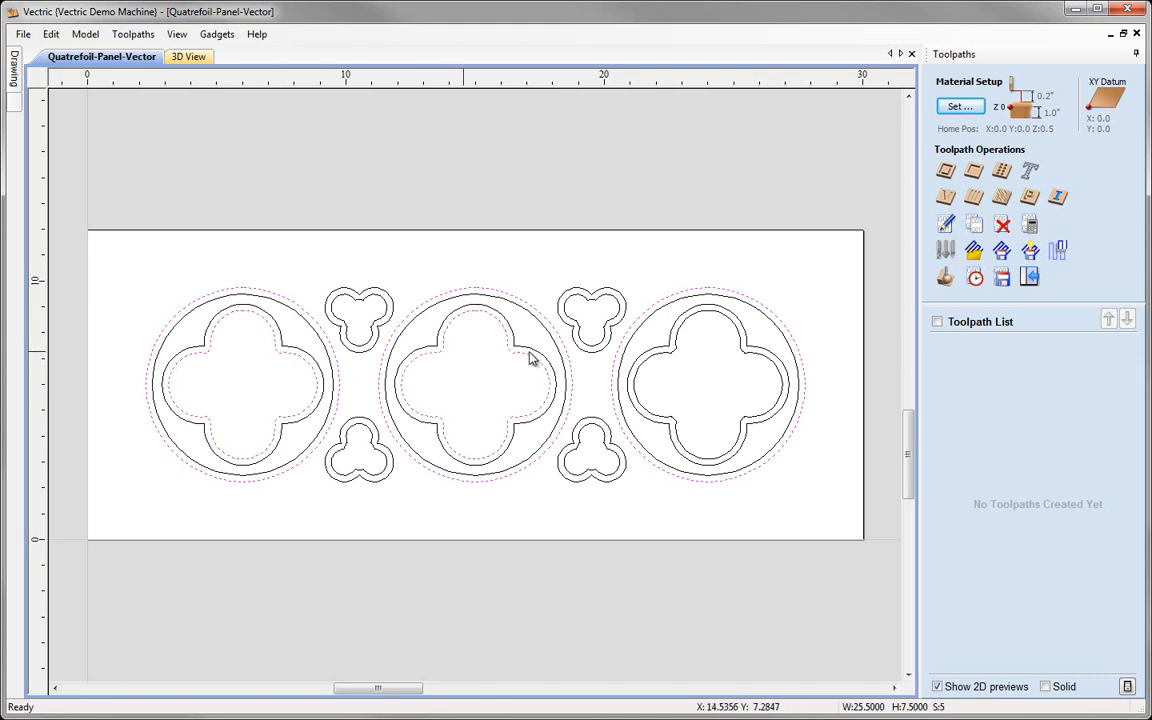
shift+click(681, 360)
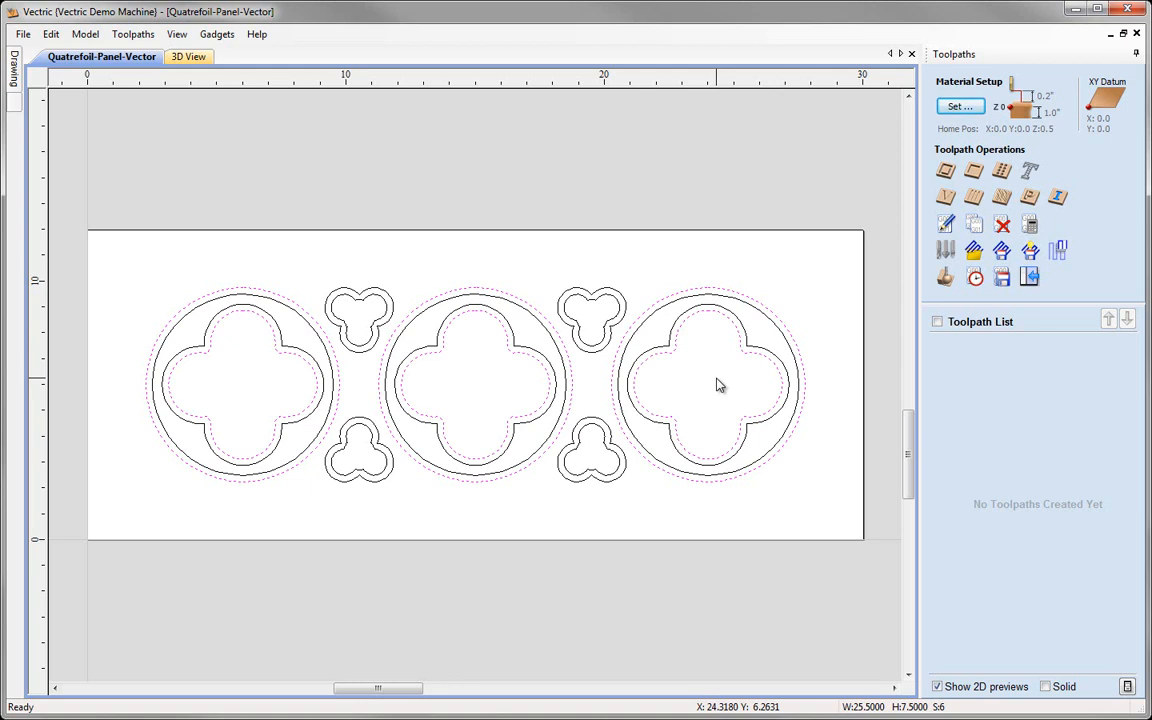
Step: Start a pocket toolpath on the selected vectors with start depth 0 and cut depth 0.125 inches
click(974, 173)
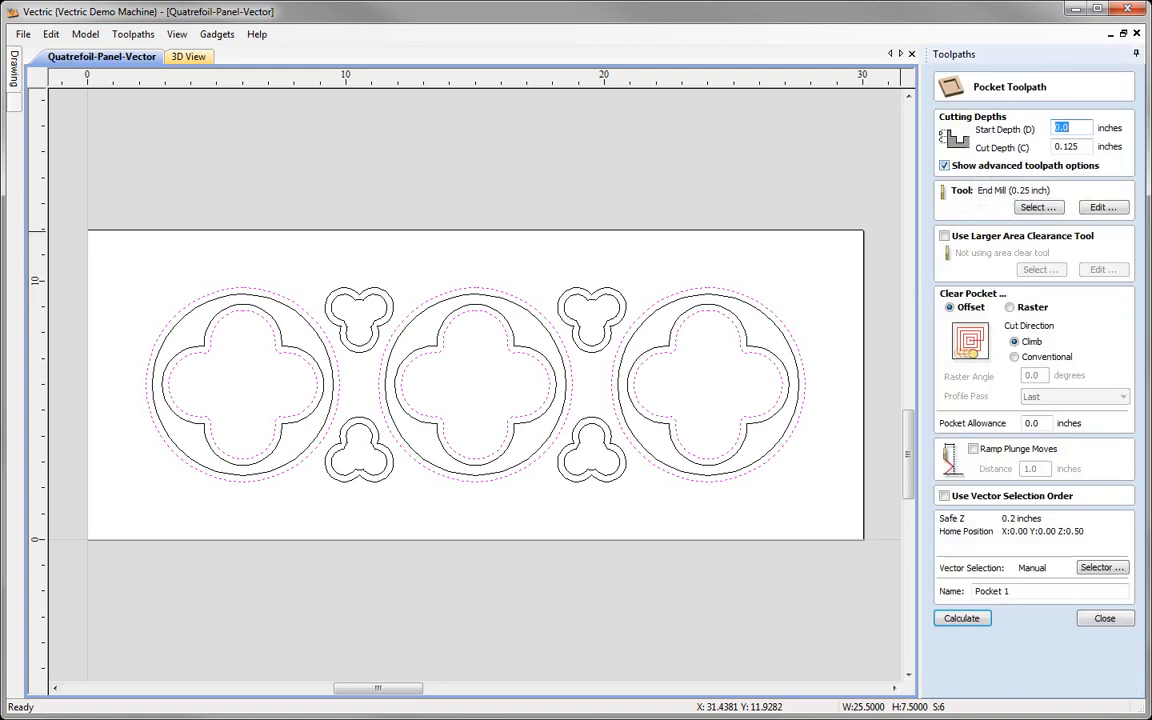
double_click(1064, 129)
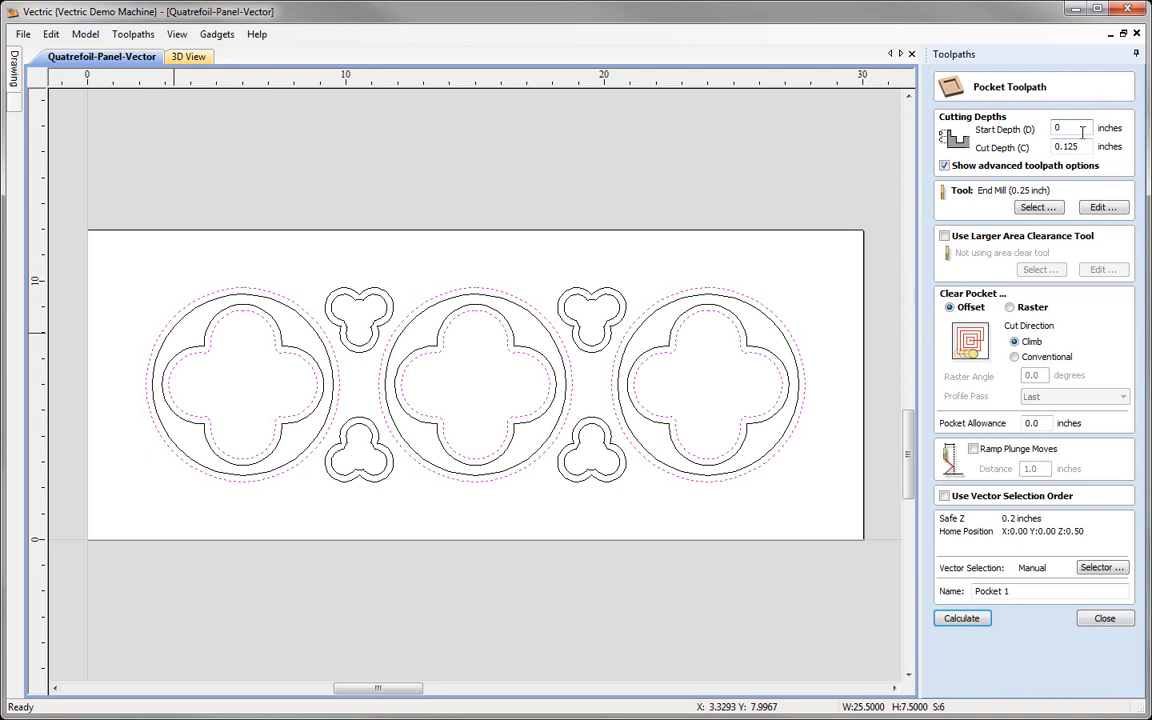
click(1081, 148)
drag(1088, 149, 1028, 150)
text(0.)
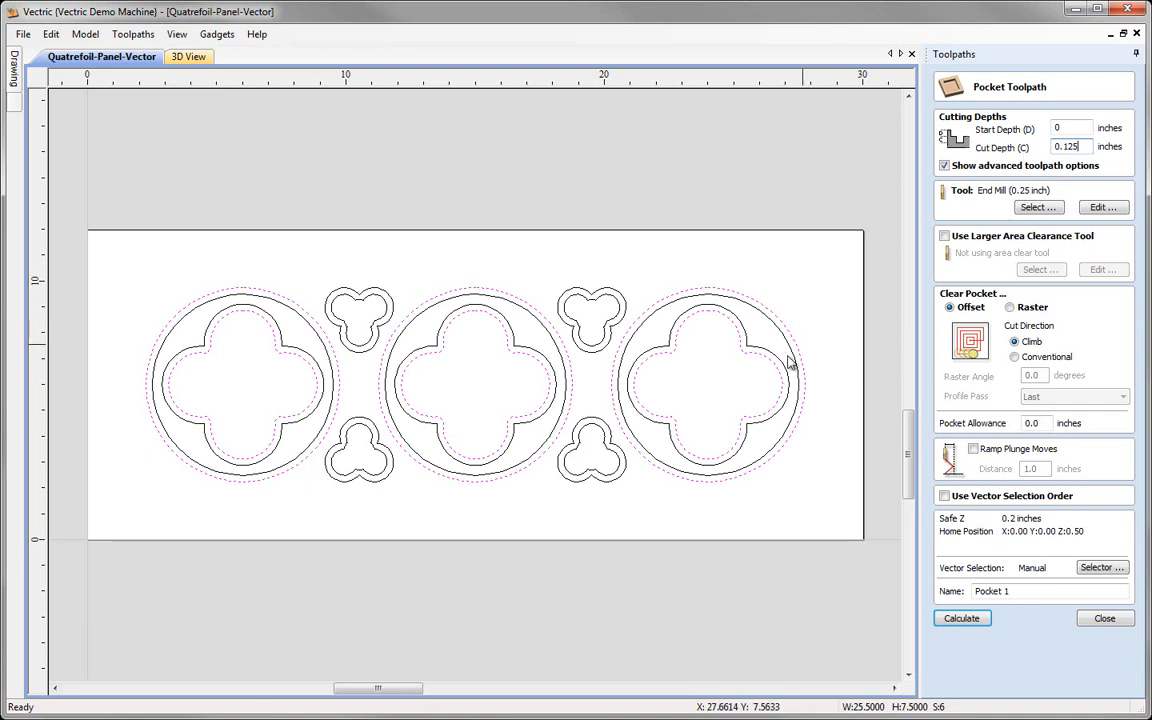
Step: Assign the End Mill (0.25 inch) tool, name the toolpath Pocket Circles and calculate it
click(1052, 210)
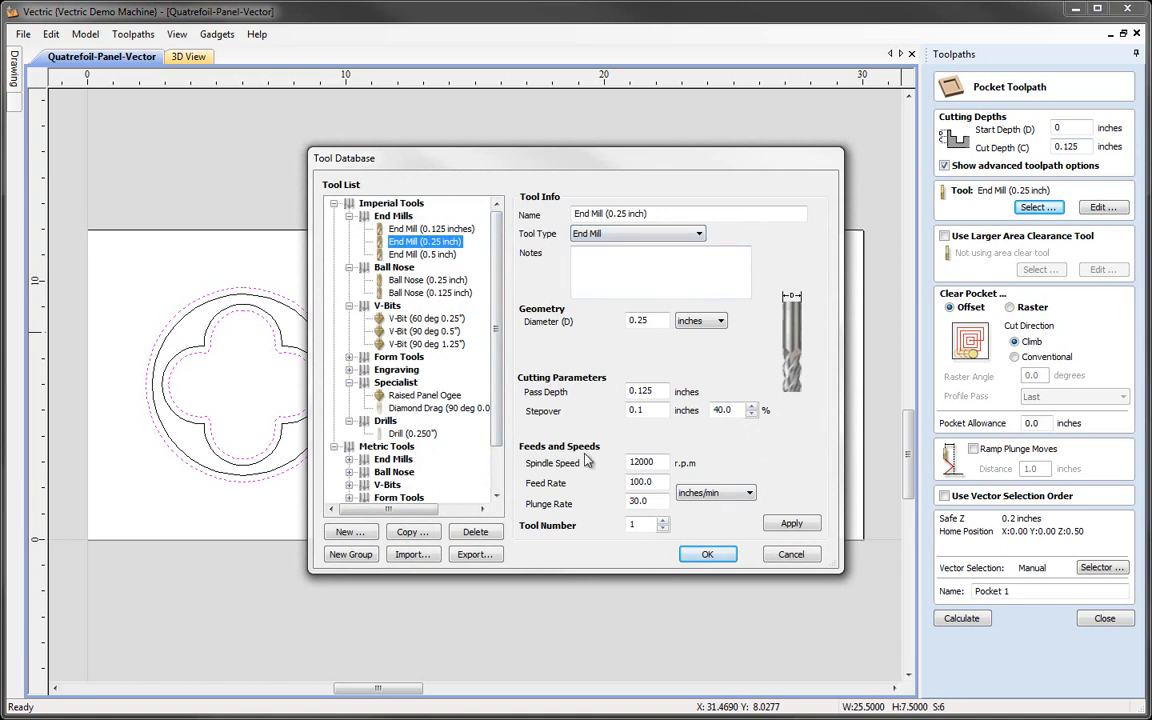
click(707, 556)
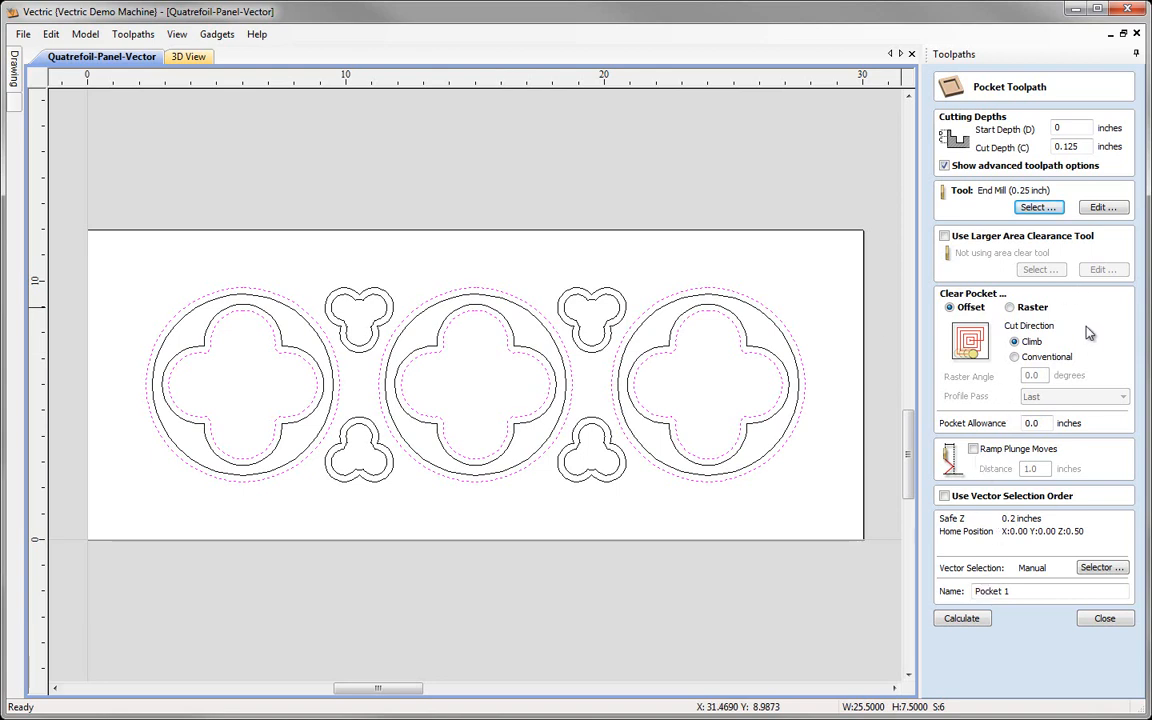
click(1009, 591)
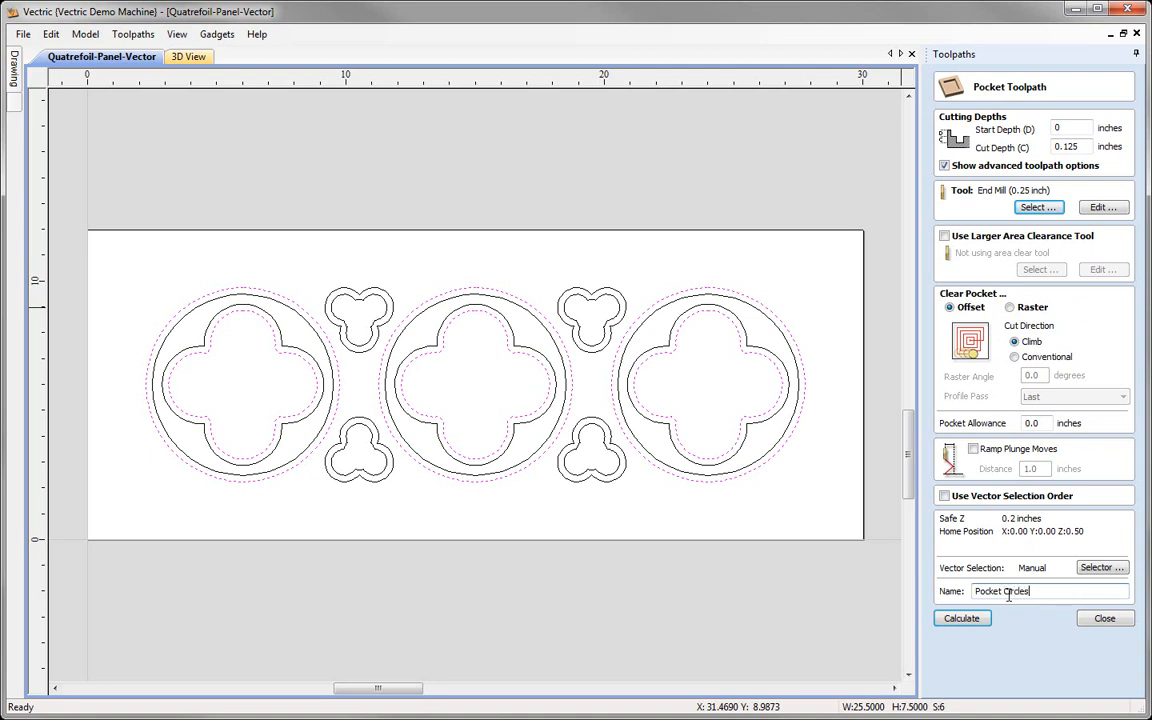
click(961, 619)
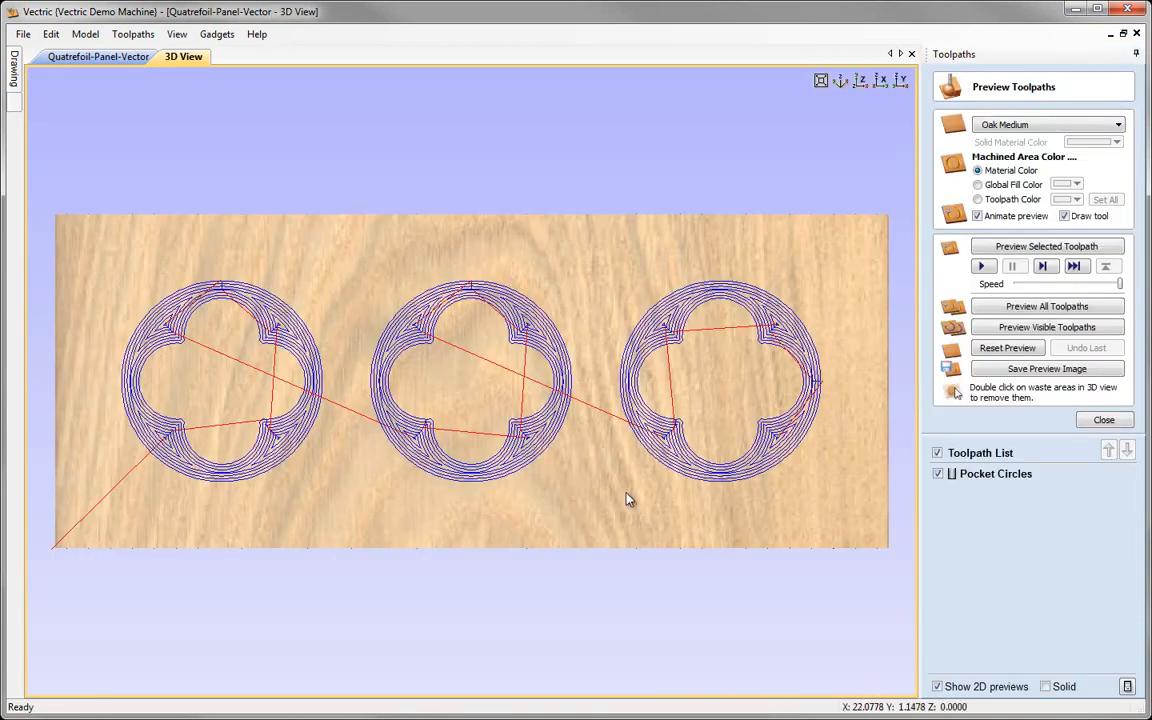
Step: Change the material shown in the 3D toolpath preview to Cherry
drag(558, 504, 620, 405)
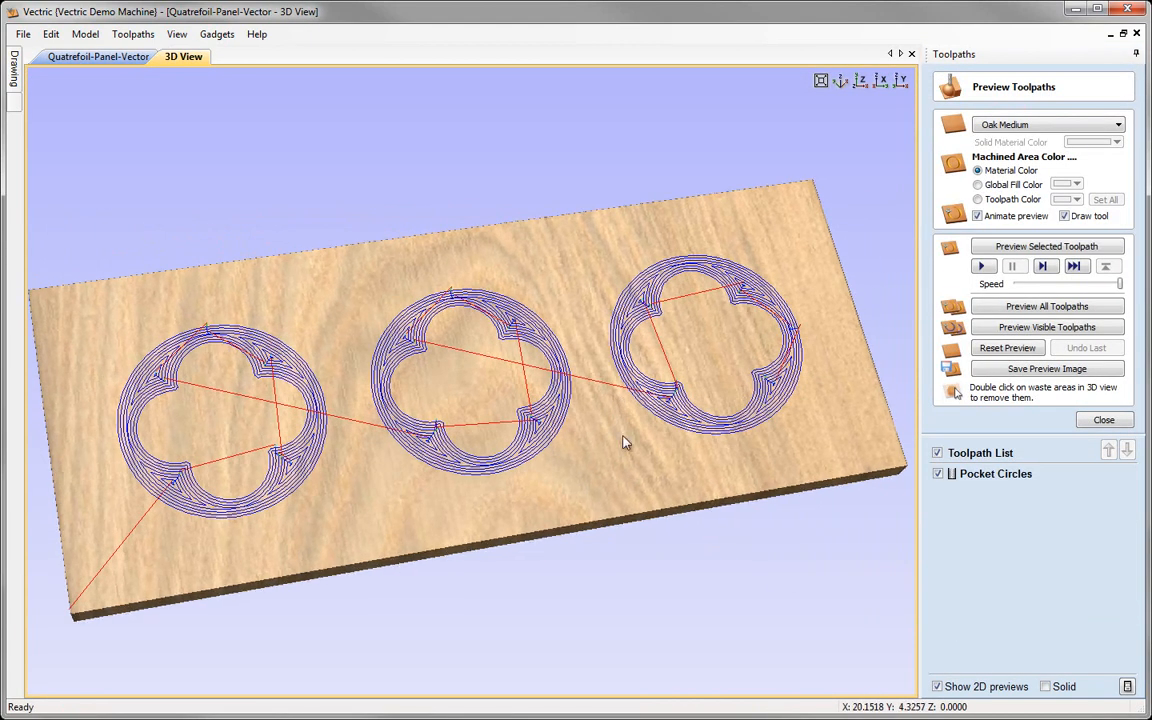
click(1093, 125)
scroll(1124, 210, up, 3)
scroll(1124, 210, up, 5)
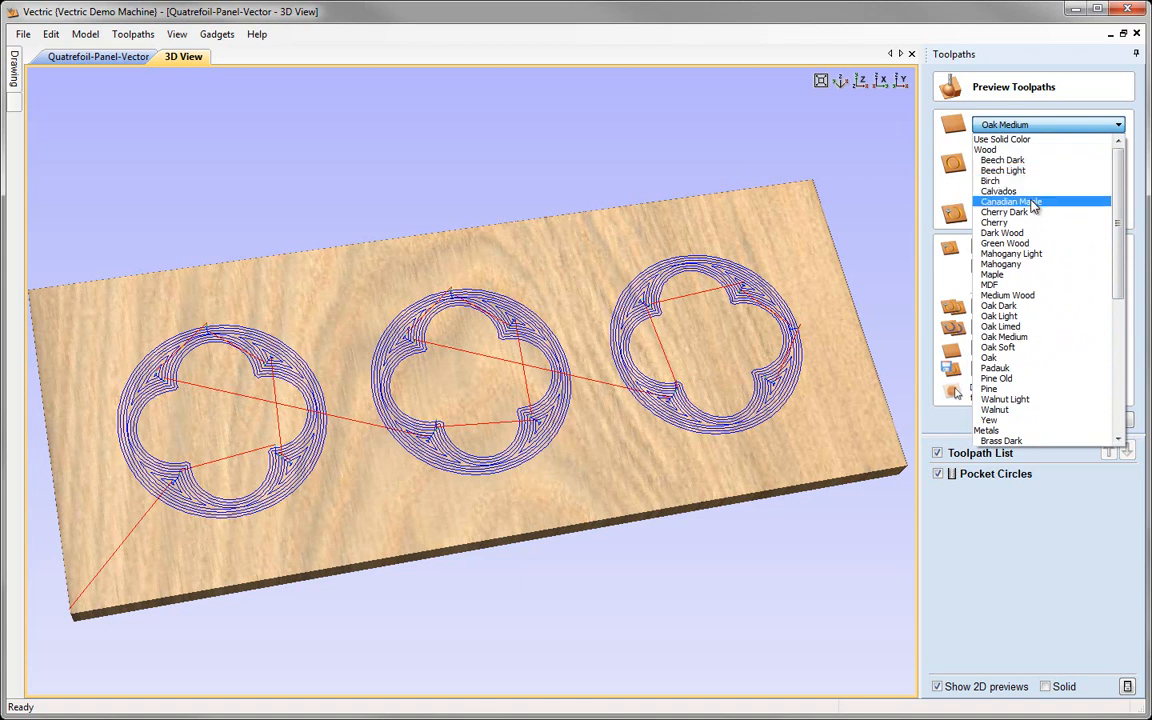
click(1010, 222)
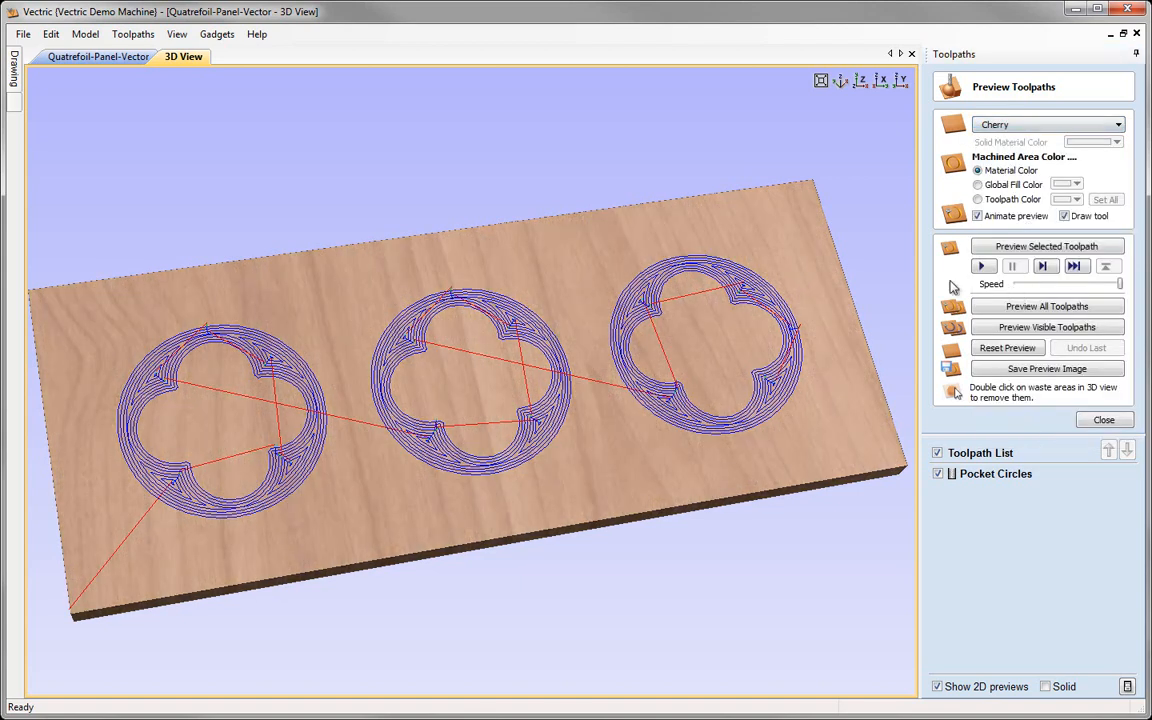
Step: Turn off preview animation, run the preview of the Pocket Circles toolpath and inspect the cut from an angle
click(978, 217)
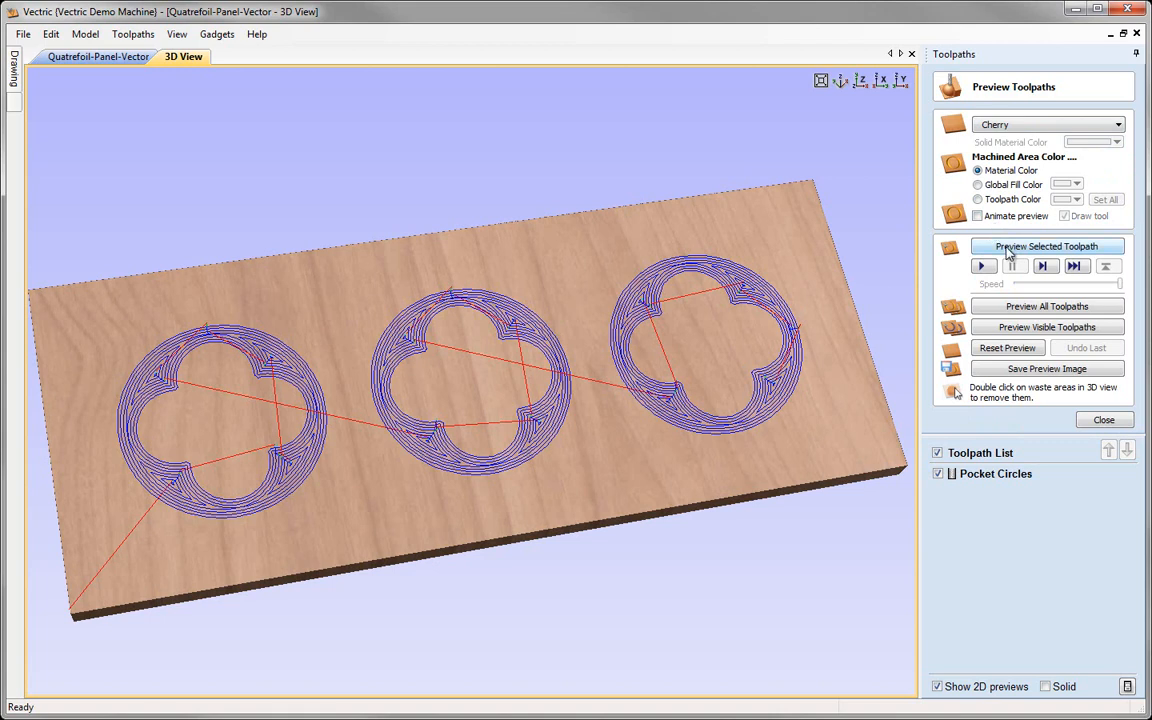
click(1008, 249)
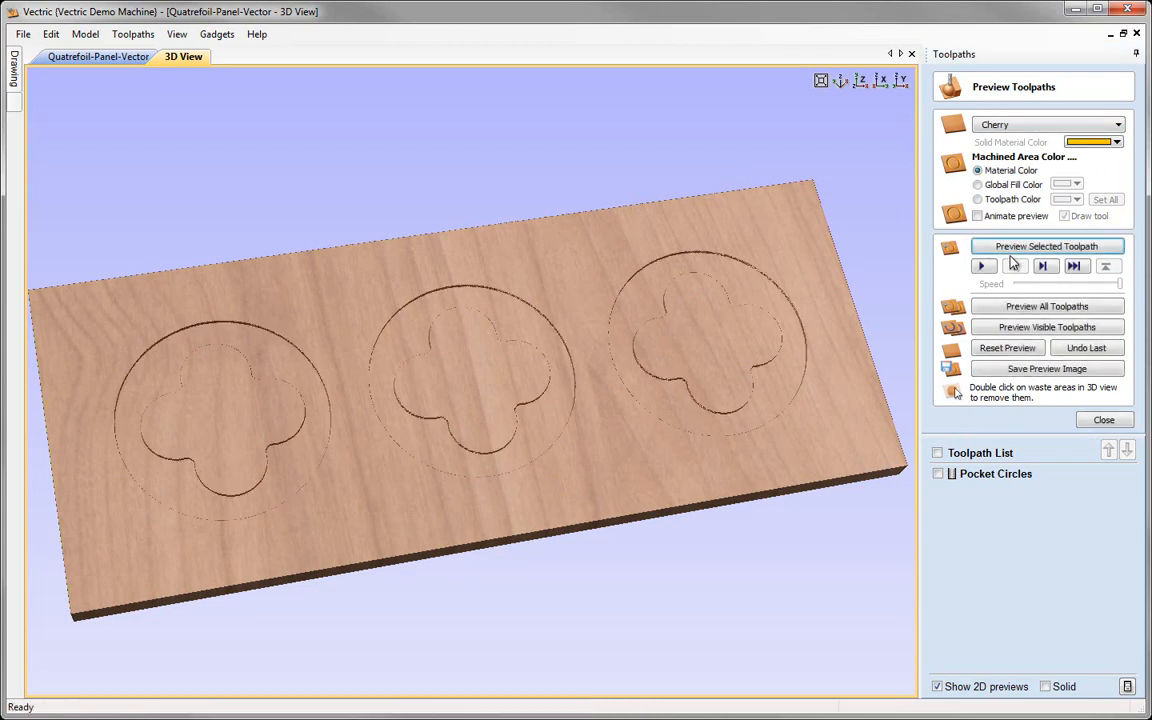
drag(540, 470, 533, 413)
right_drag(533, 404, 522, 350)
drag(489, 463, 611, 404)
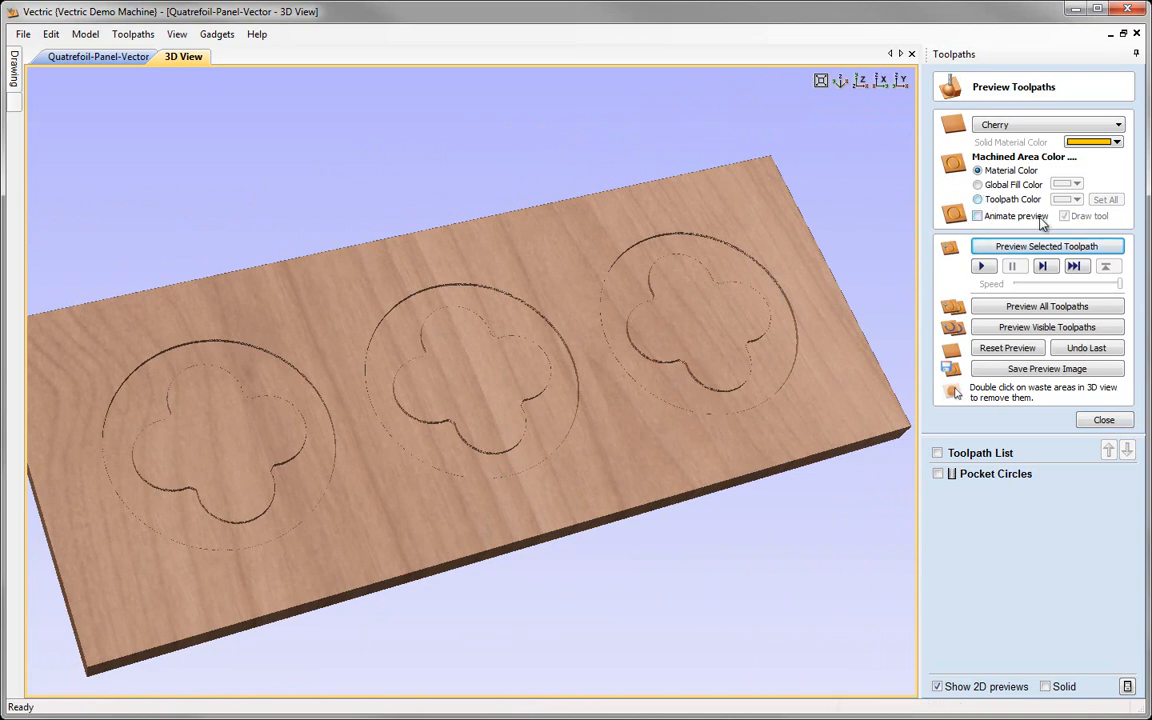
Step: Try dark green as the toolpath color for the machined areas of the 3D preview, and return to the material color
click(1012, 199)
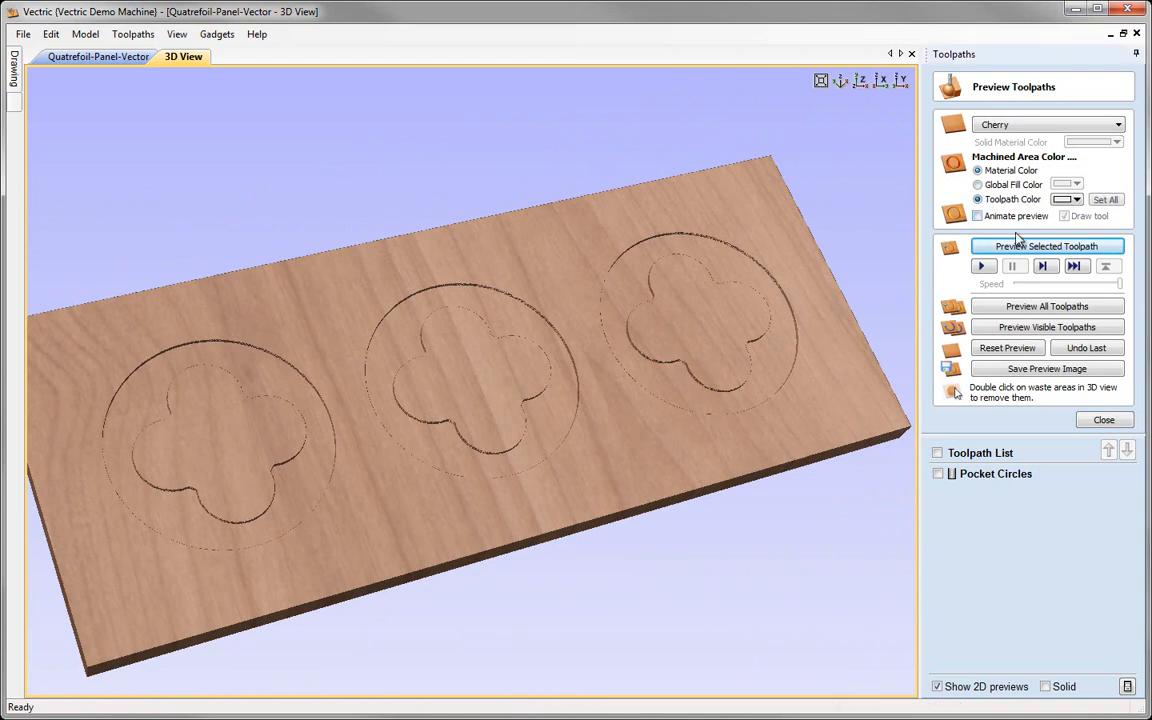
click(1077, 200)
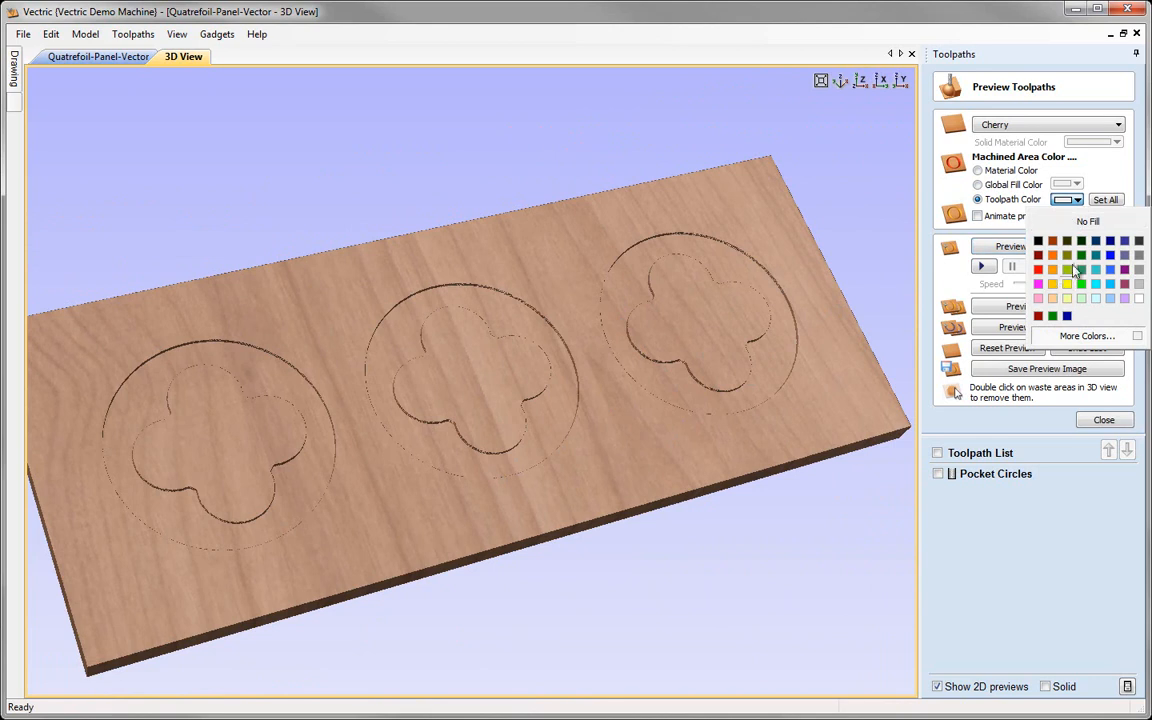
click(1082, 241)
drag(640, 398, 540, 337)
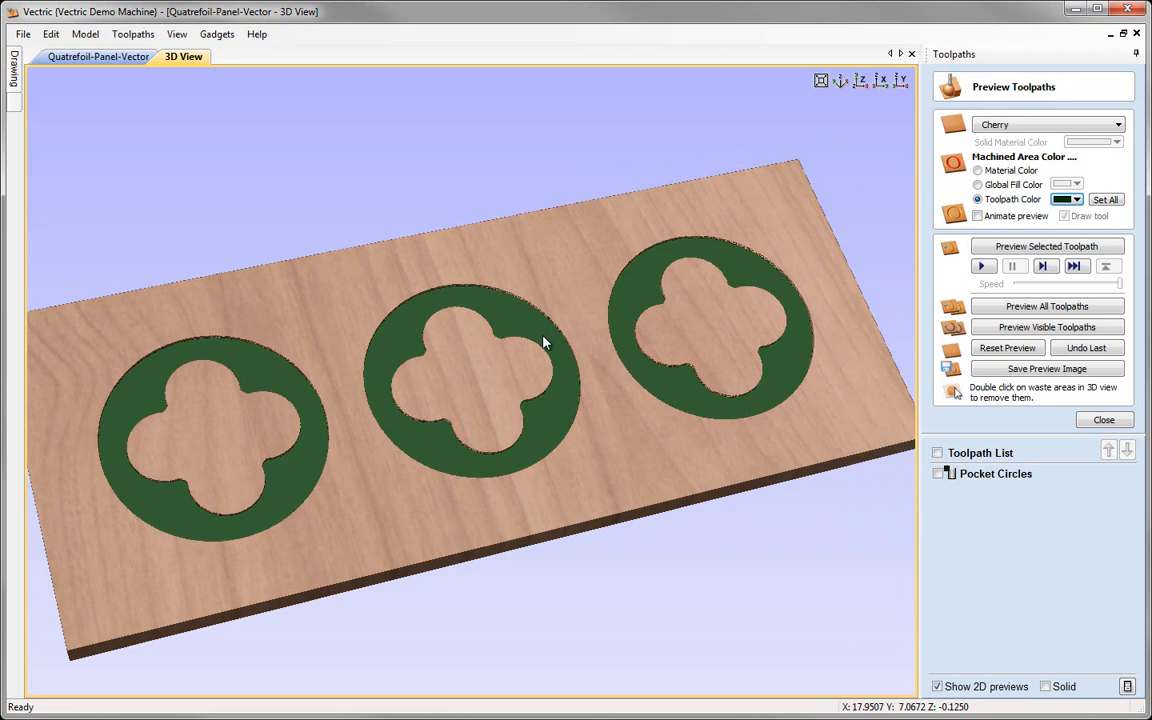
click(978, 171)
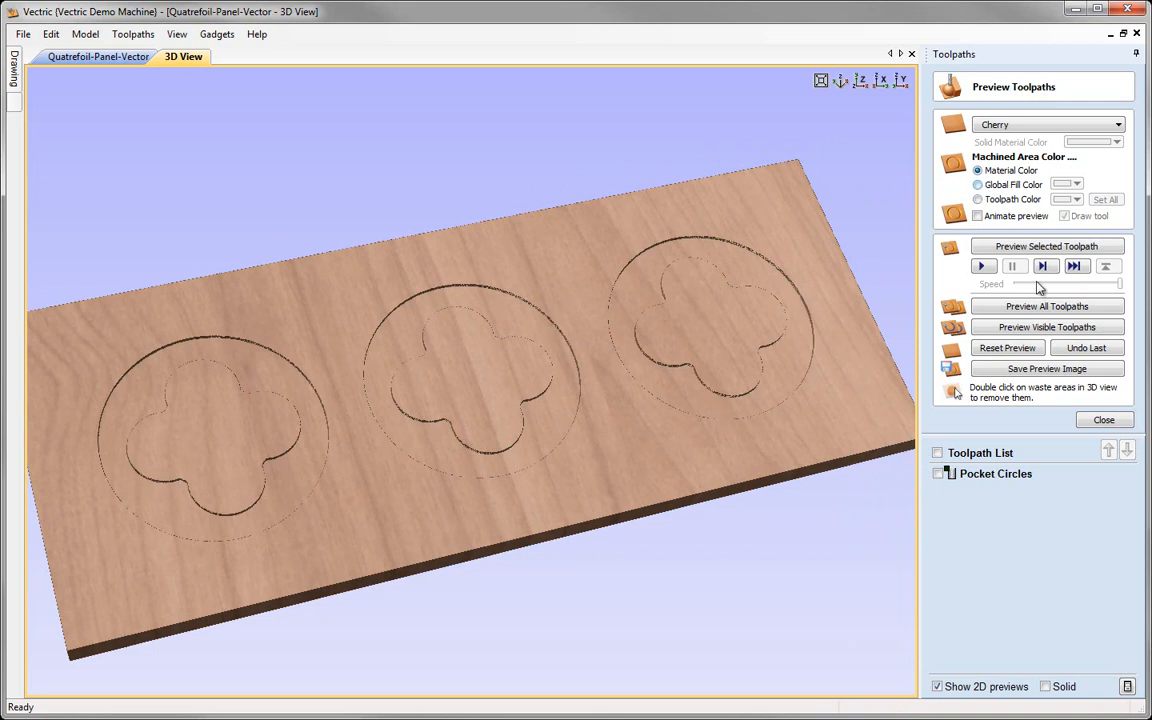
Step: Close the toolpath preview and tile the 2D and 3D views one above the other, with the whole panel visible in 3D
click(1104, 421)
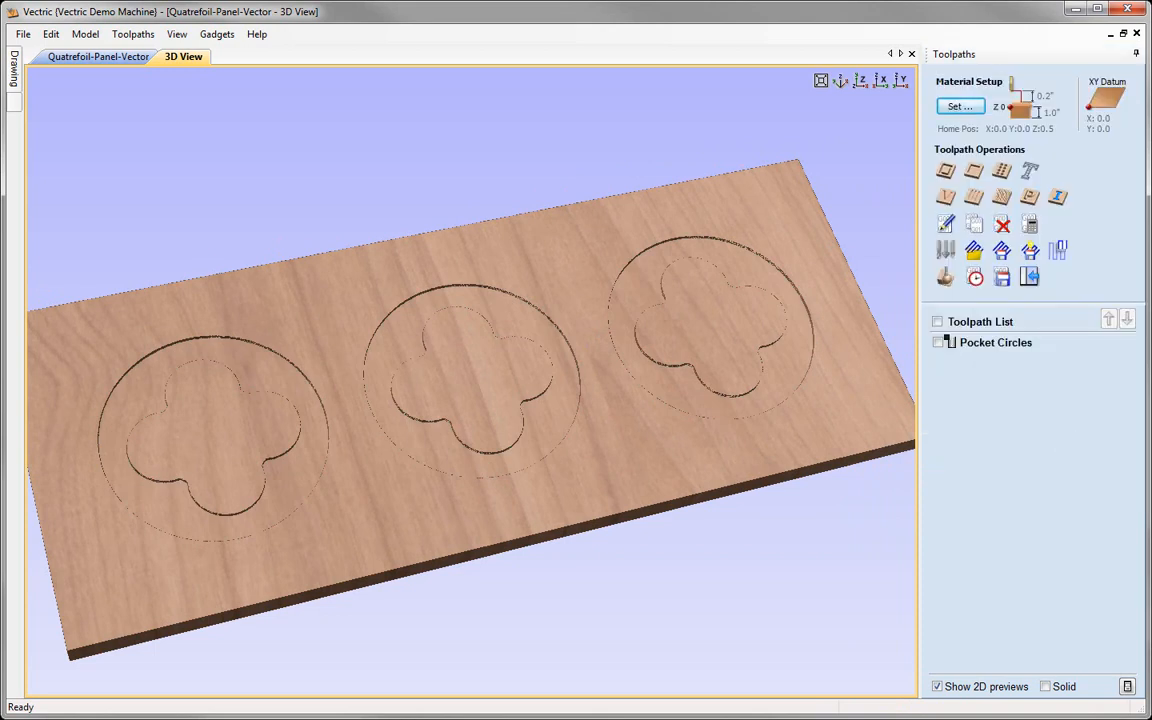
click(843, 86)
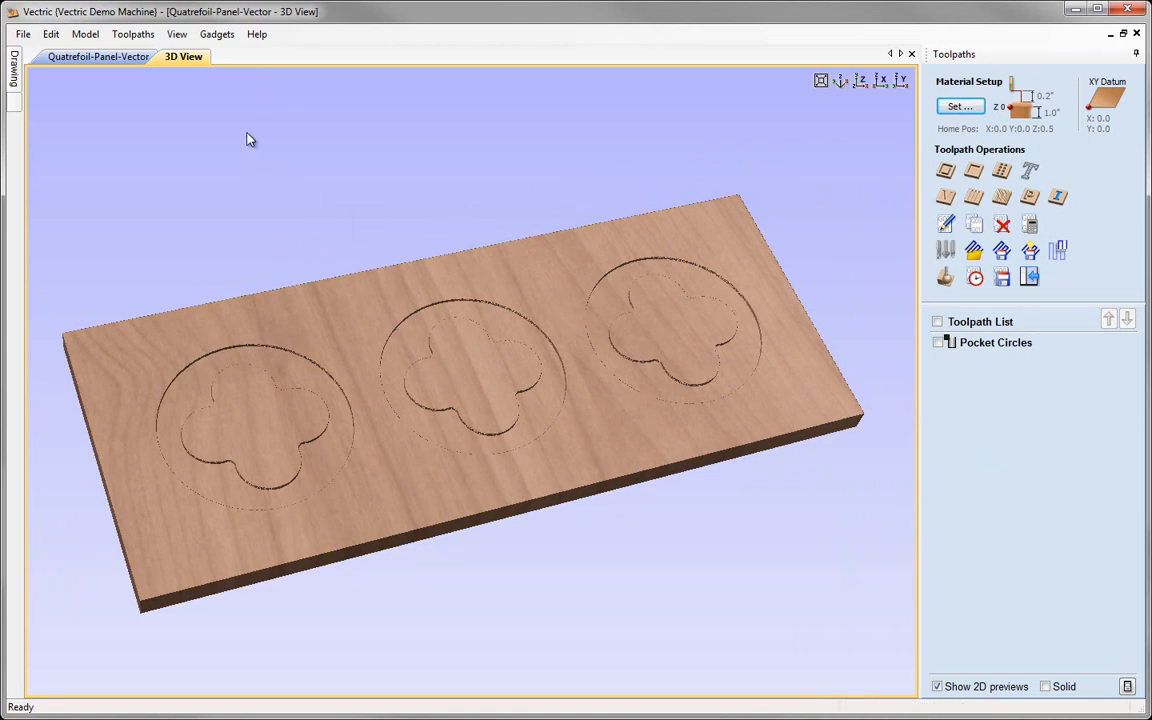
click(182, 35)
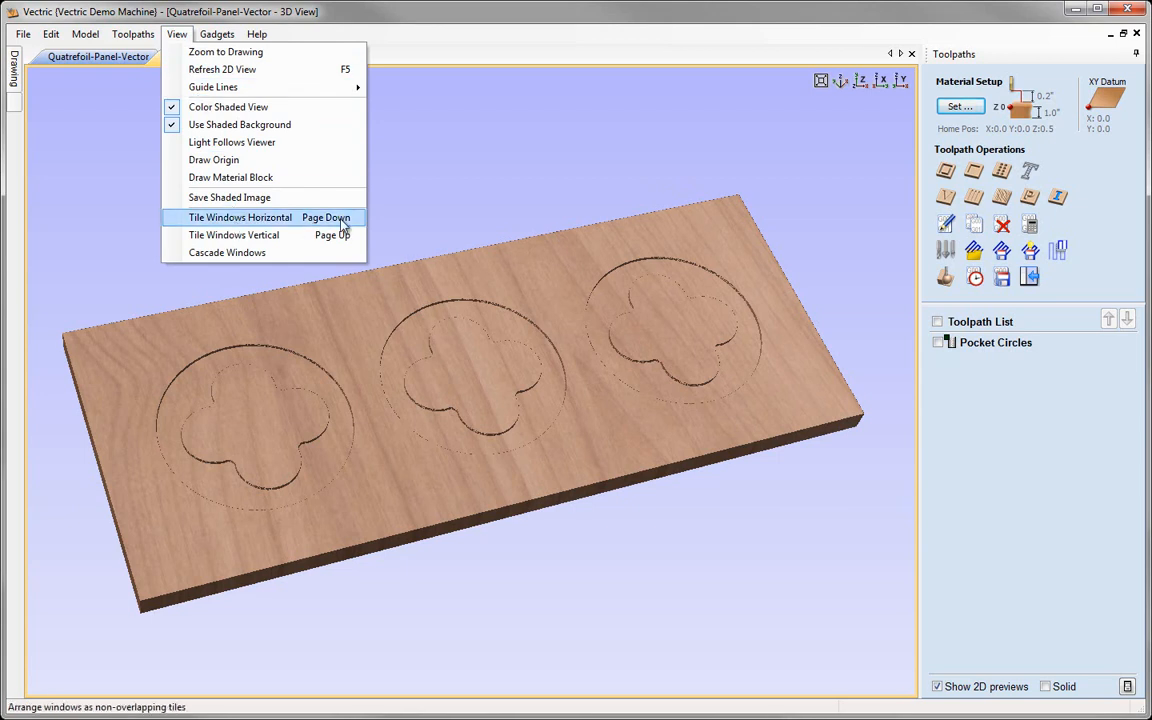
click(562, 18)
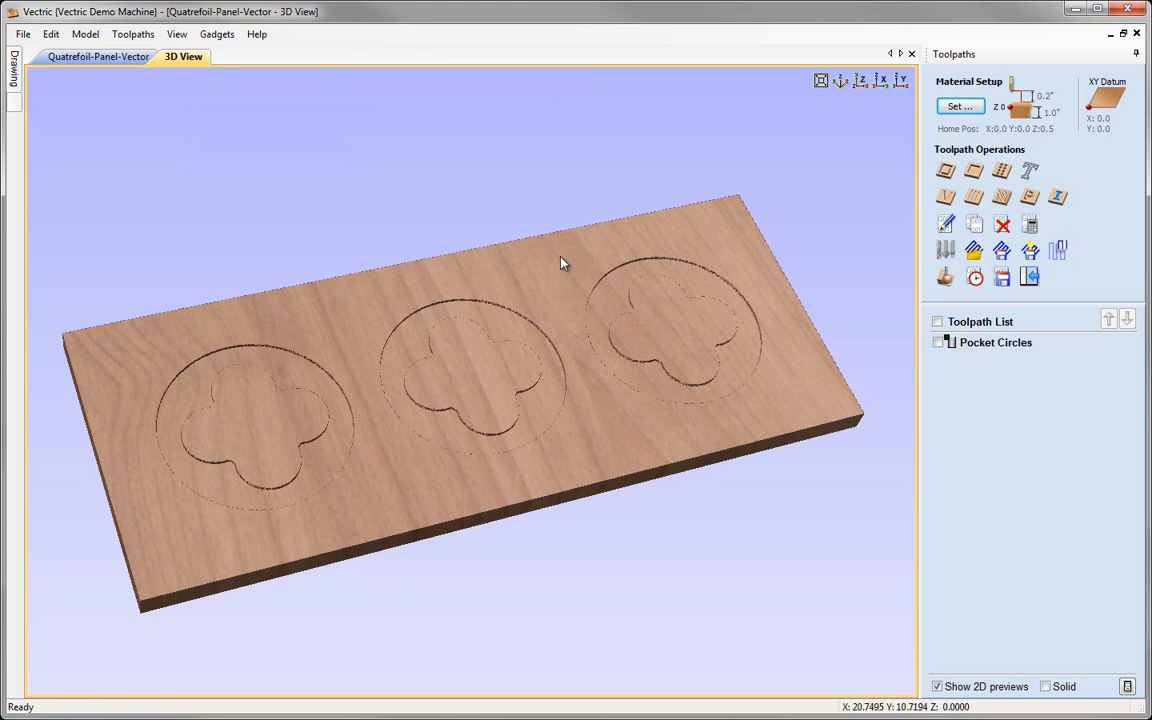
key(F4)
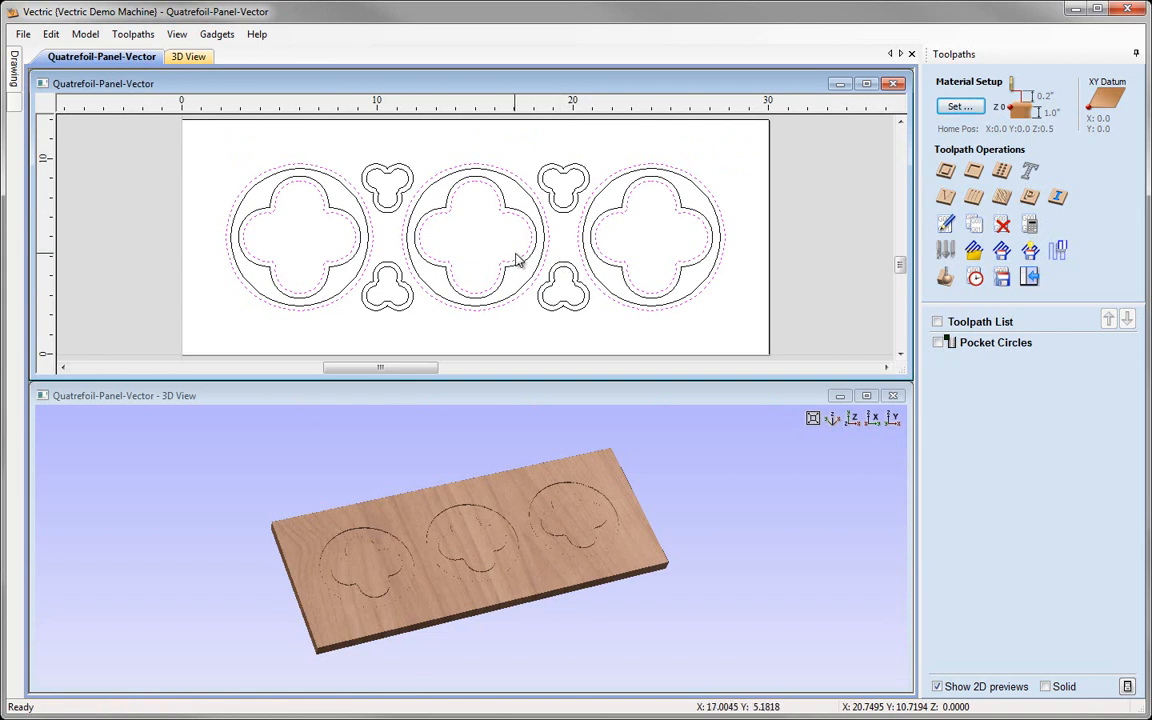
drag(496, 597, 519, 537)
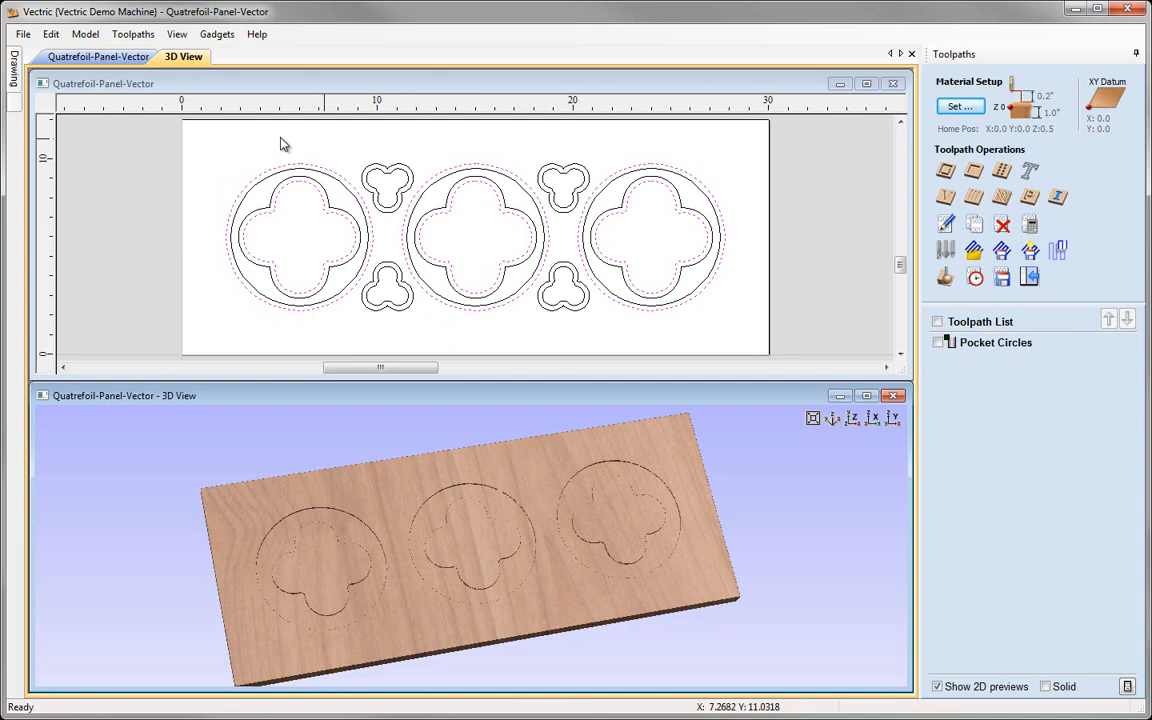
Step: Replace the current selection with the outermost circles of the three large foils in the 2D view
click(208, 152)
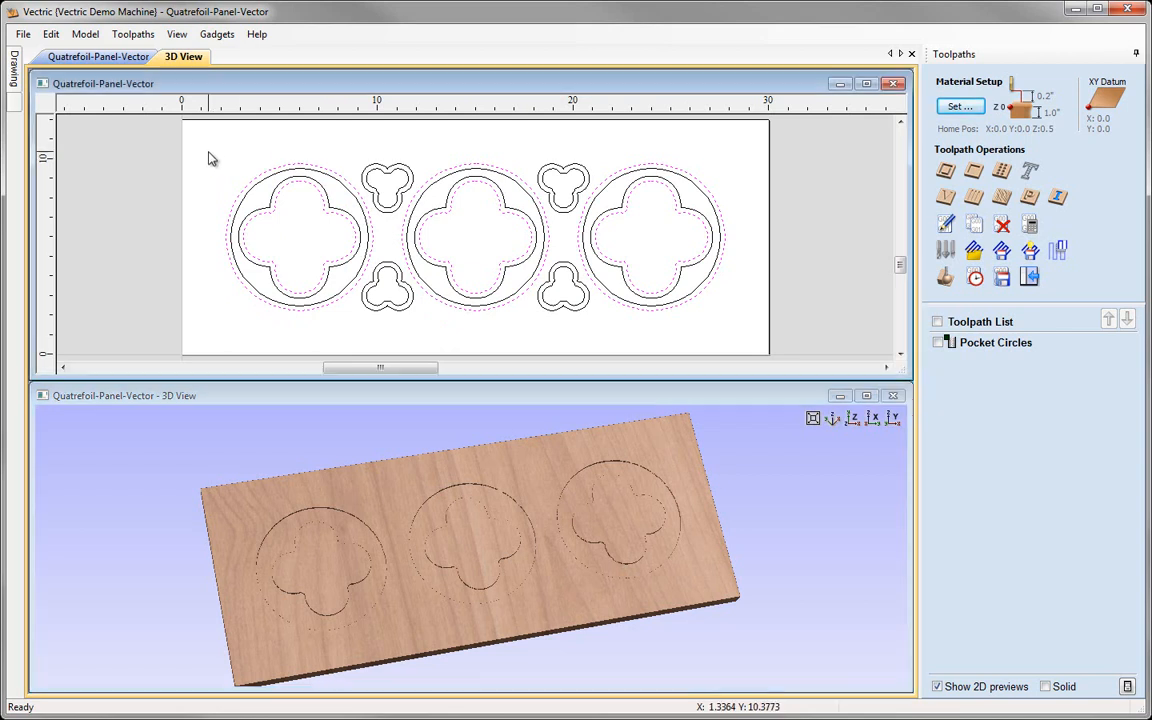
click(268, 177)
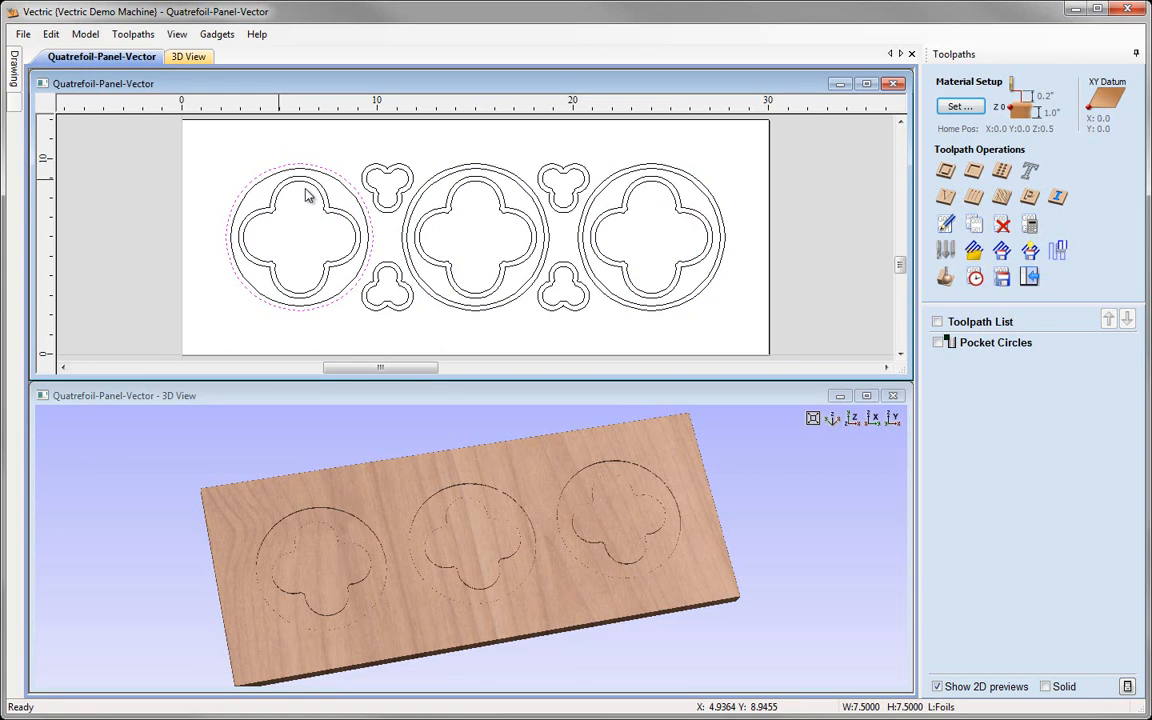
shift+click(469, 170)
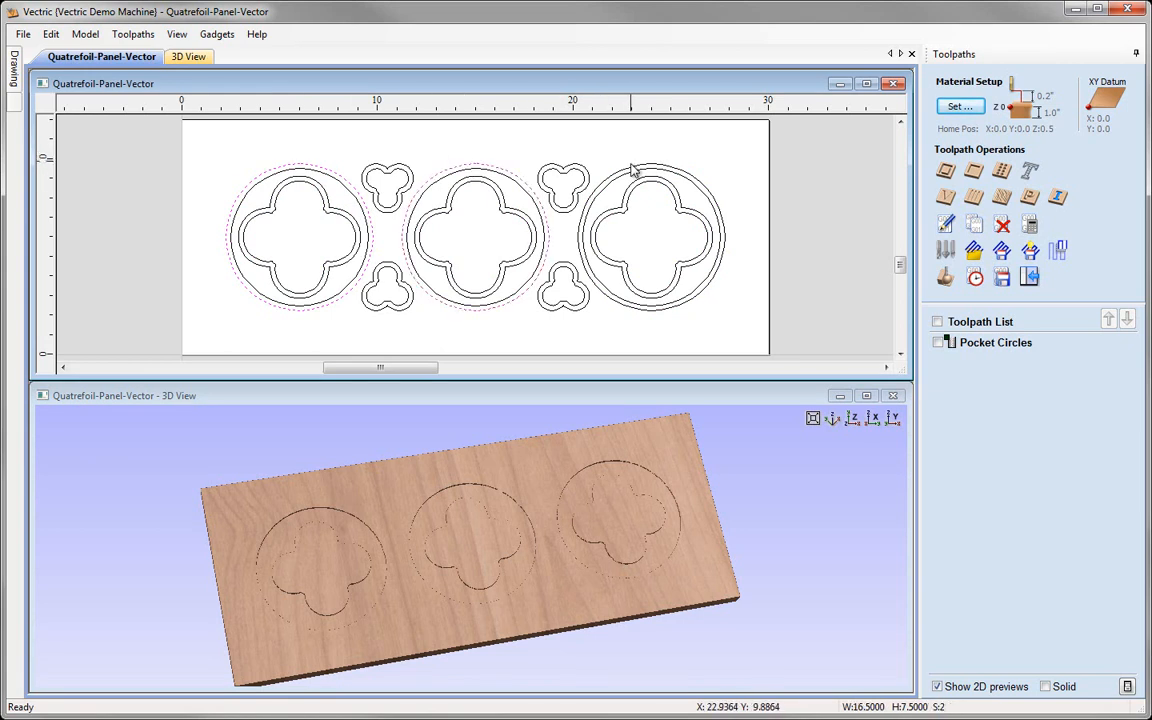
shift+click(721, 204)
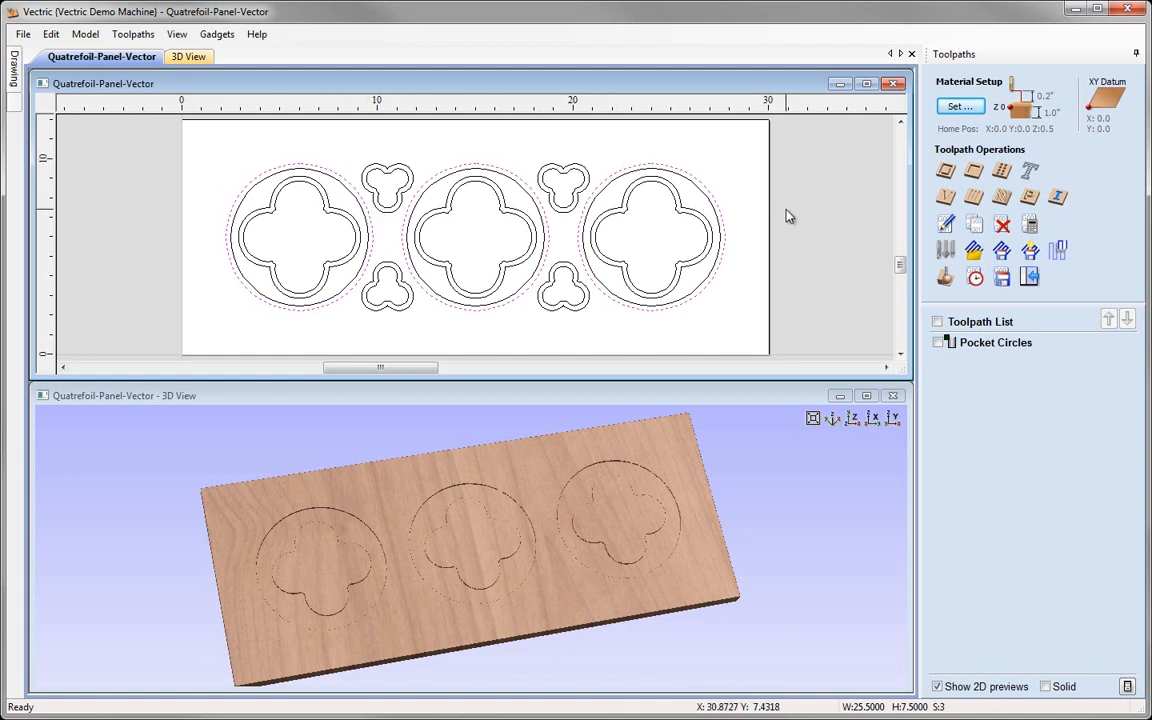
Step: Start a 2D profile toolpath on the selected circles with start depth 0.125 and cut depth 0.125 inches
click(946, 172)
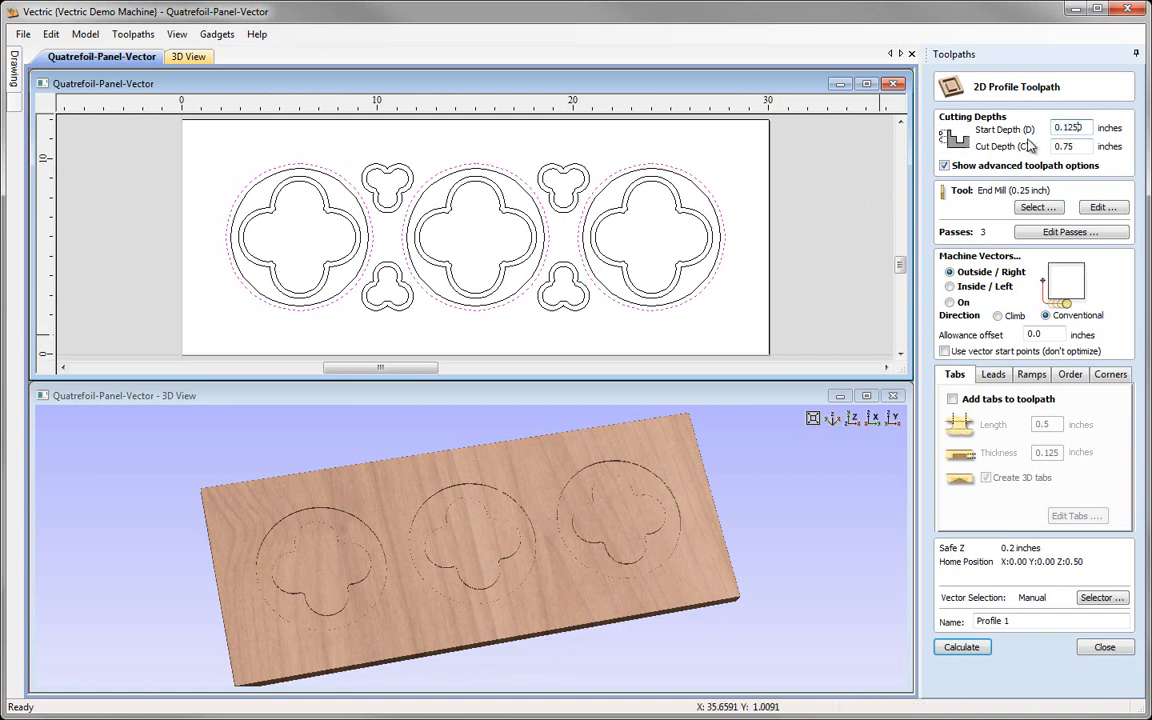
drag(1086, 146, 1018, 135)
text(0)
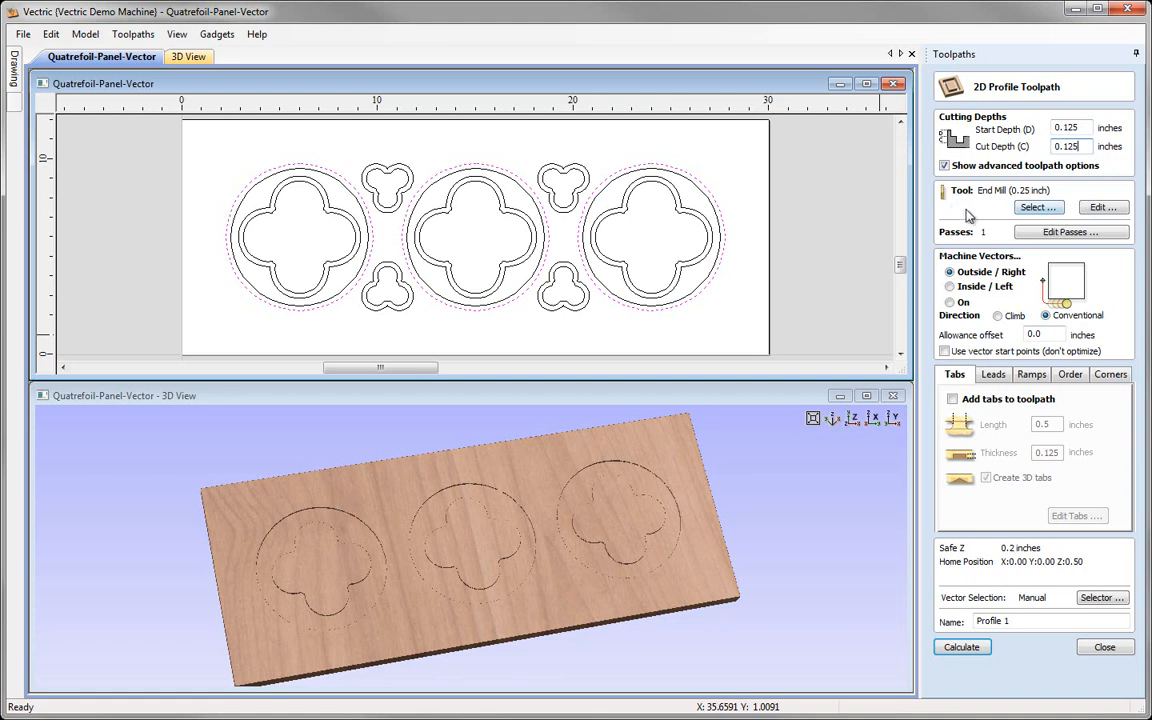
Step: Check the End Mill (0.25 inch) settings, machine Inside / Left of the vectors, name the toolpath Profile Inner Circles and calculate it
click(1100, 207)
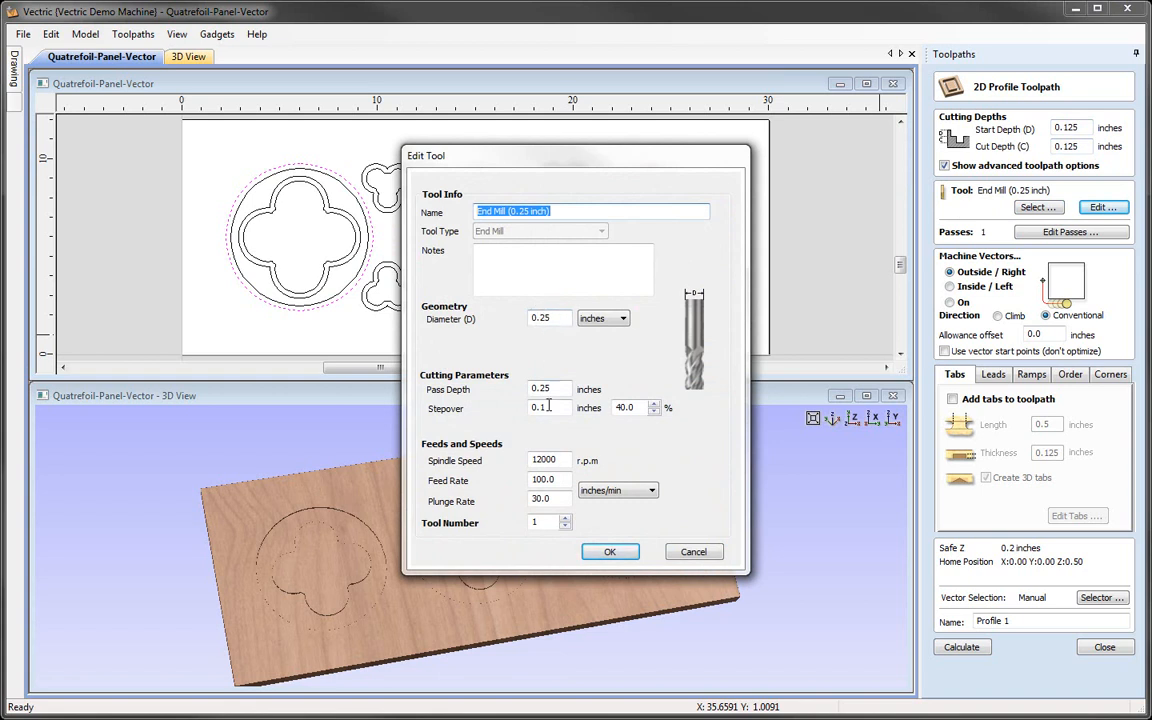
click(611, 555)
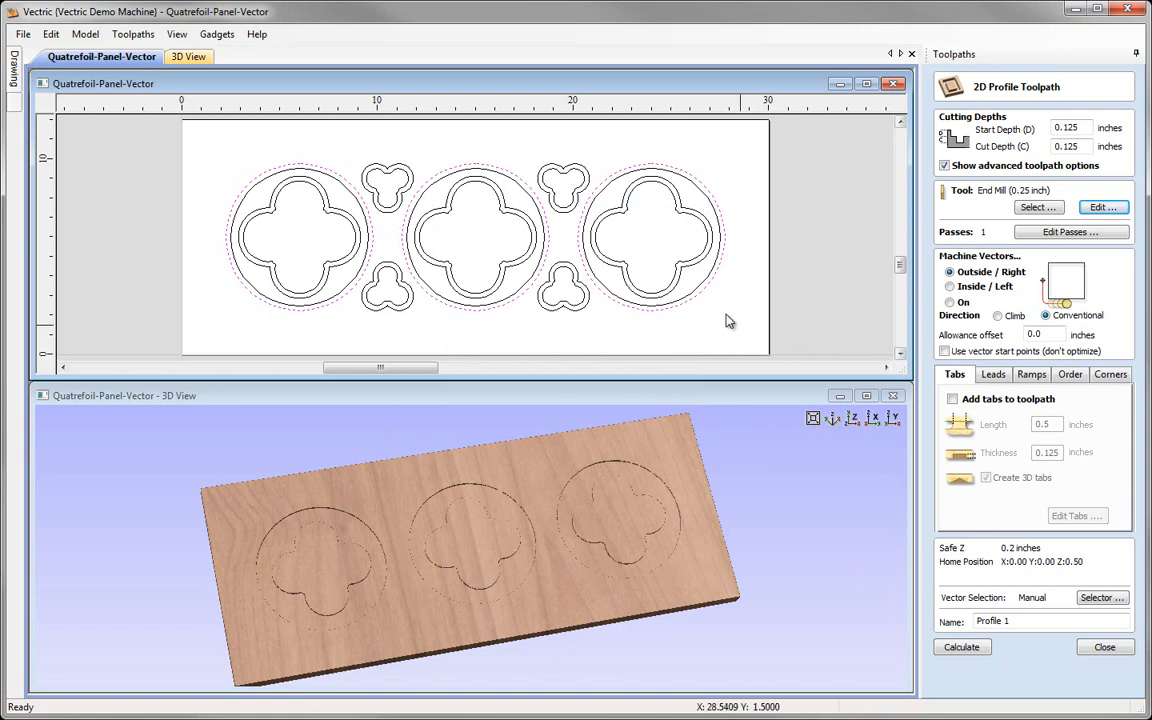
click(950, 287)
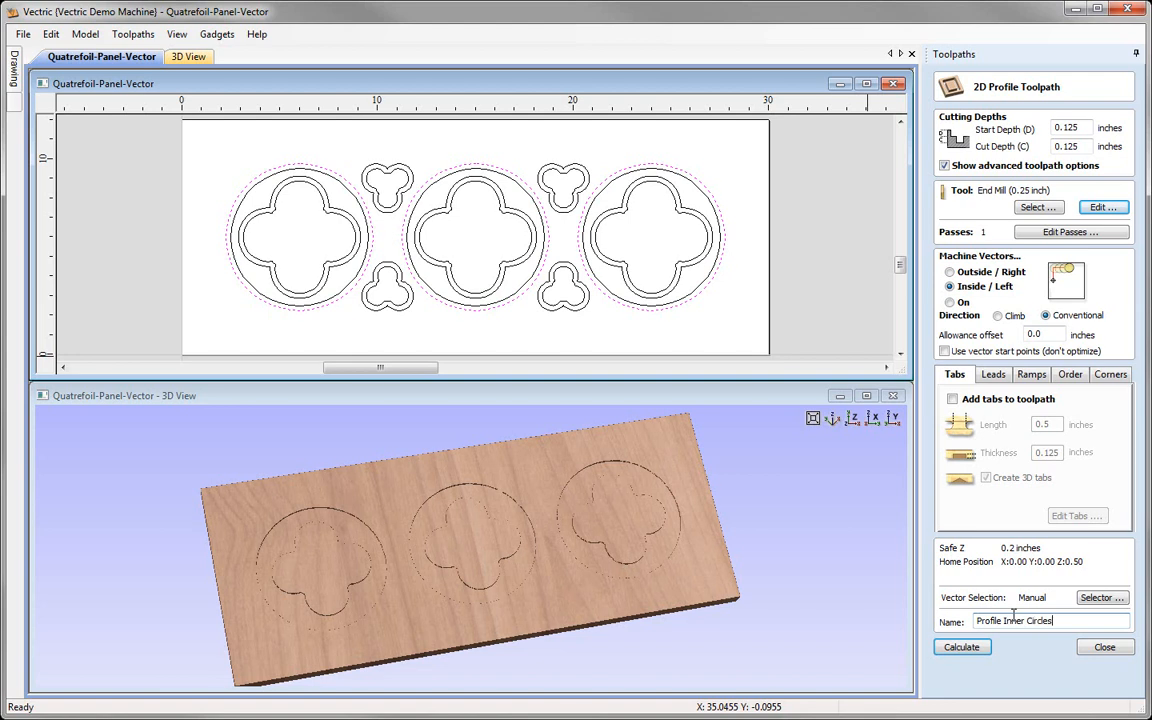
click(961, 647)
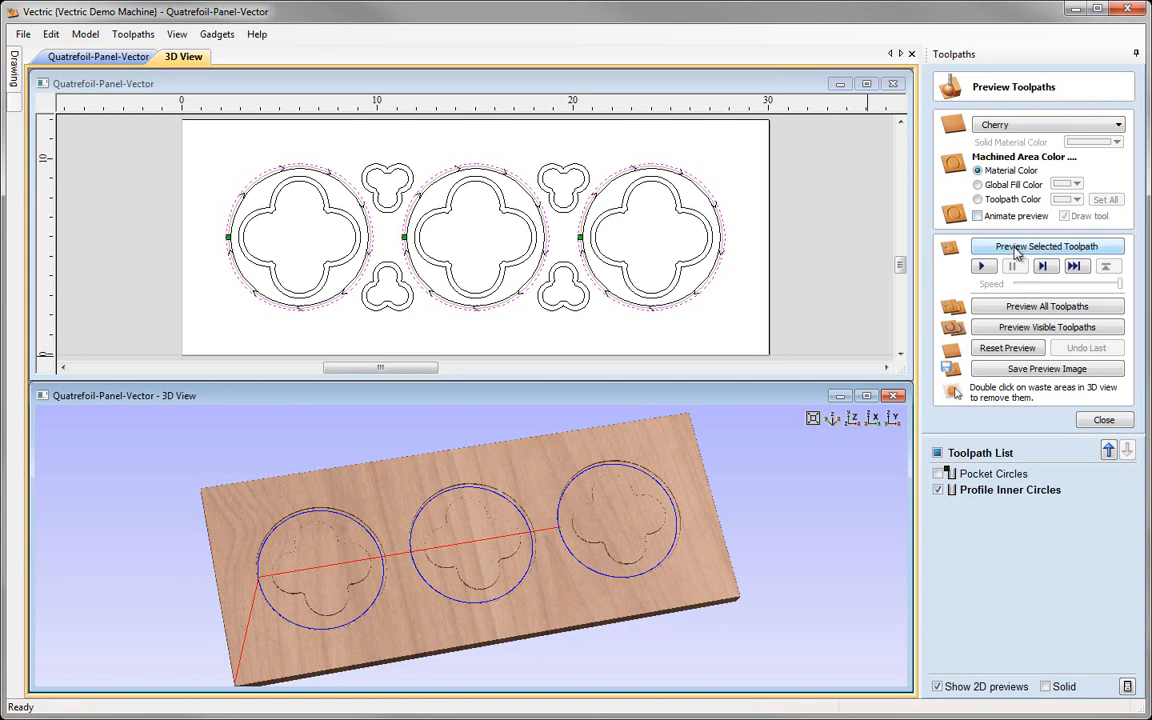
Step: Preview the Profile Inner Circles toolpath, inspect the stepped cut up close and return to the isometric view
click(1017, 250)
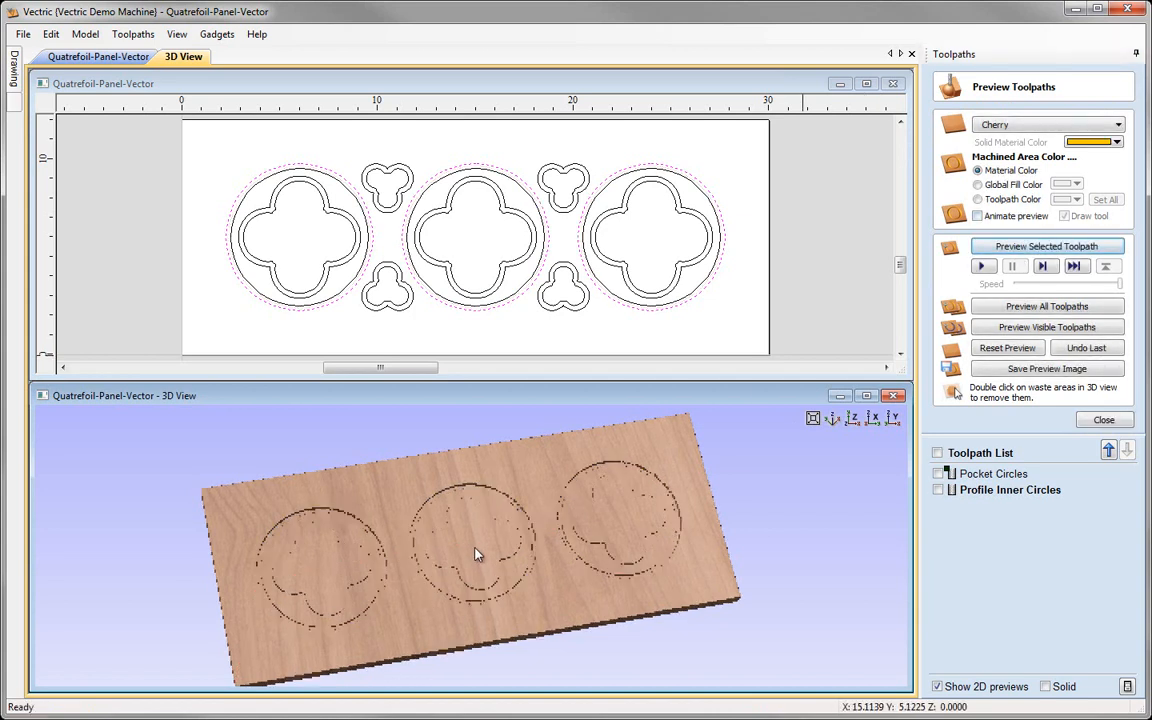
scroll(470, 518, up, 5)
mouse_move(470, 518)
mouse_down()
mouse_move(450, 600)
mouse_move(463, 553)
mouse_move(584, 483)
mouse_move(618, 548)
mouse_up()
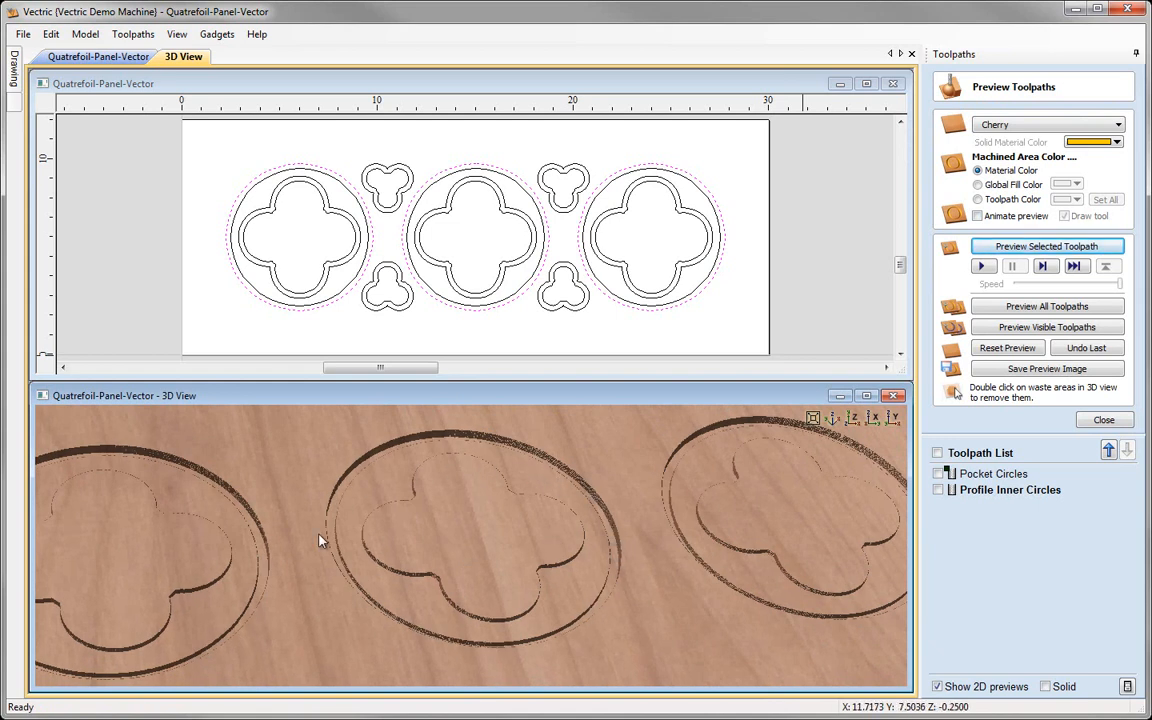
scroll(463, 530, up, 2)
scroll(477, 555, down, 5)
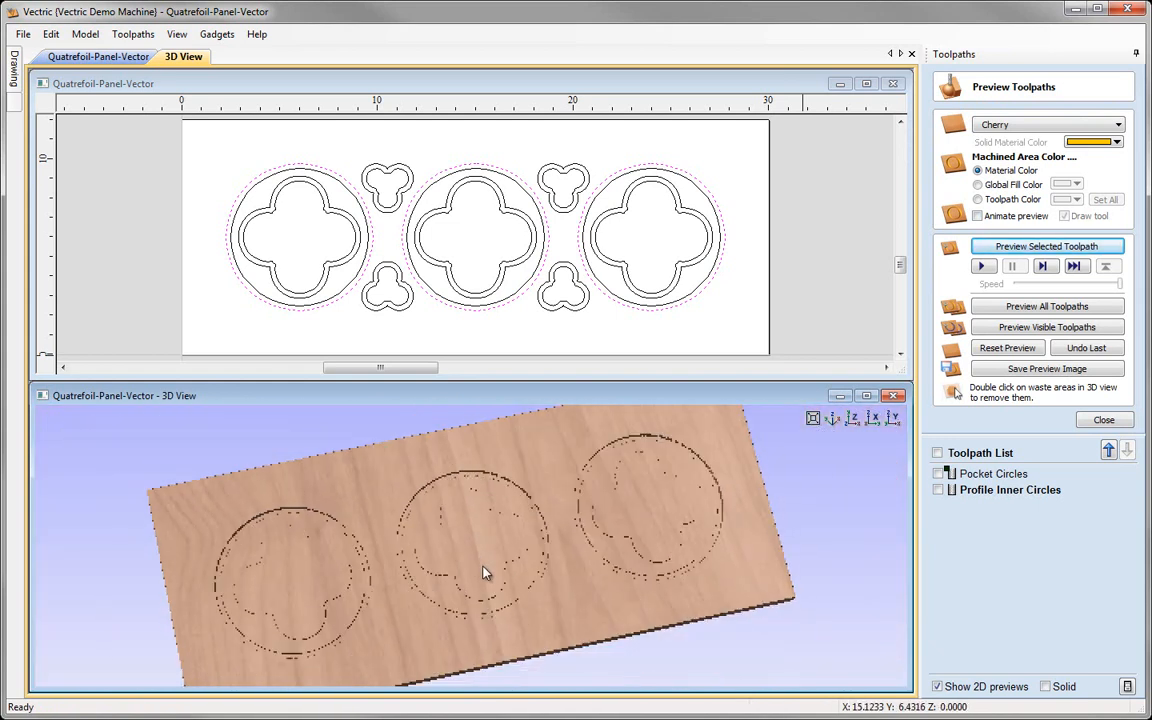
click(832, 418)
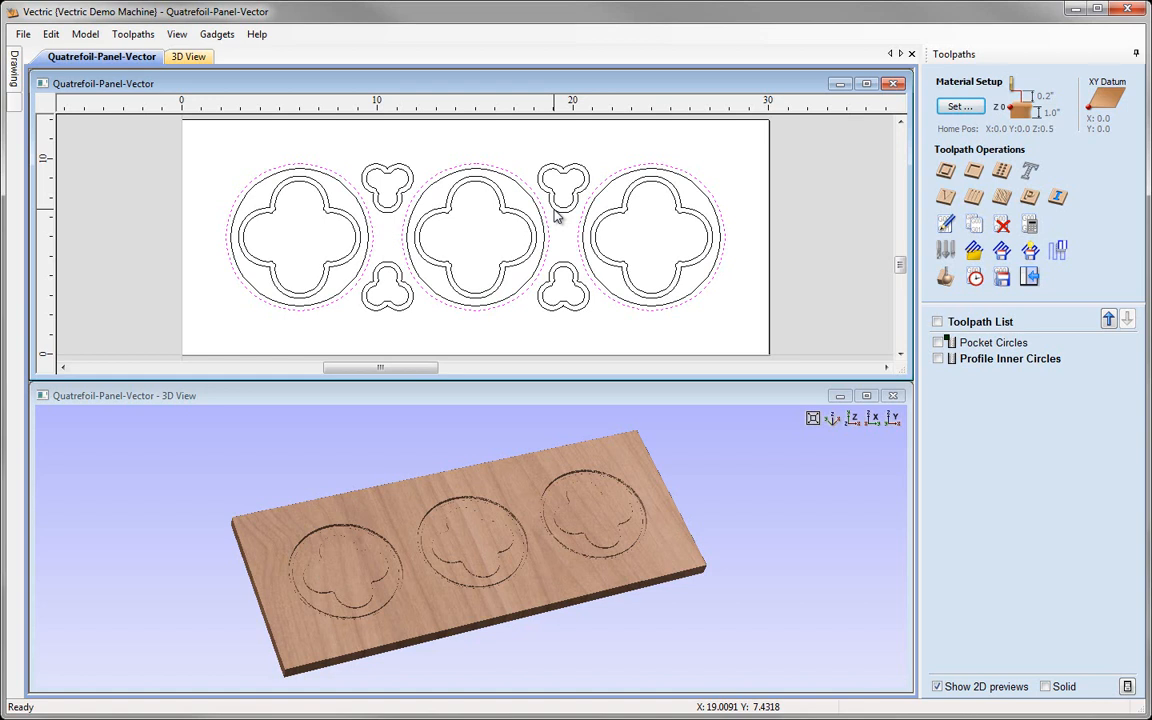
Step: Select the outer outlines of the four small trefoils between the large circles
click(381, 172)
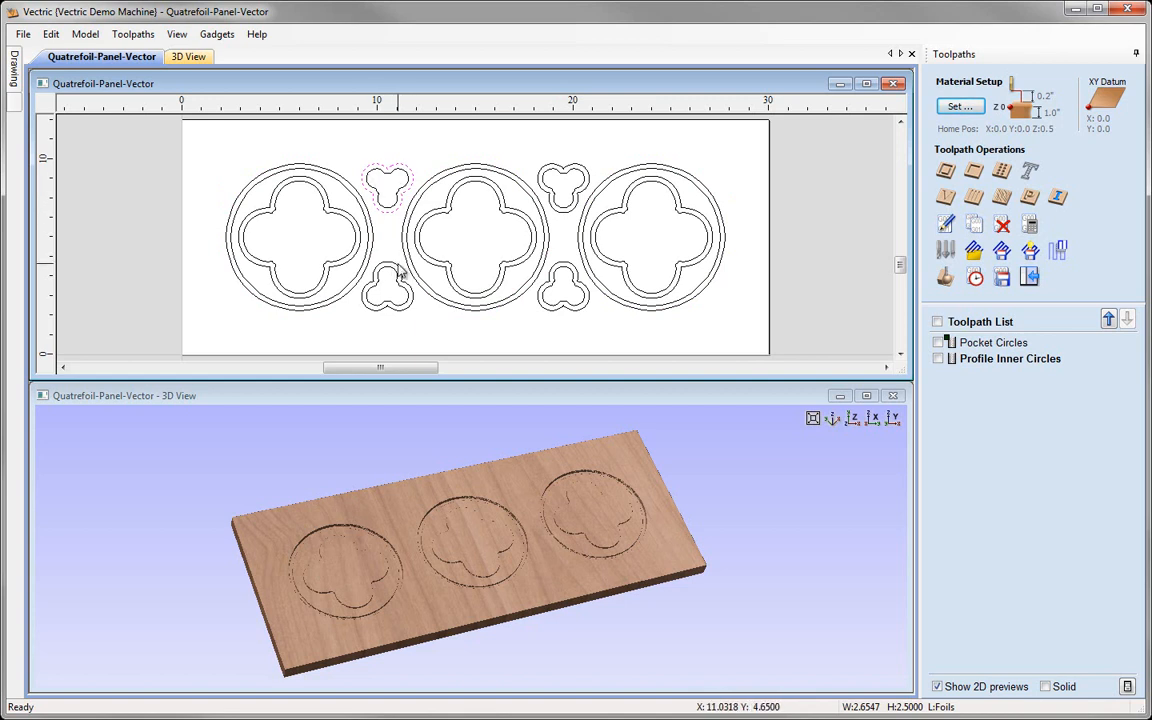
shift+click(366, 282)
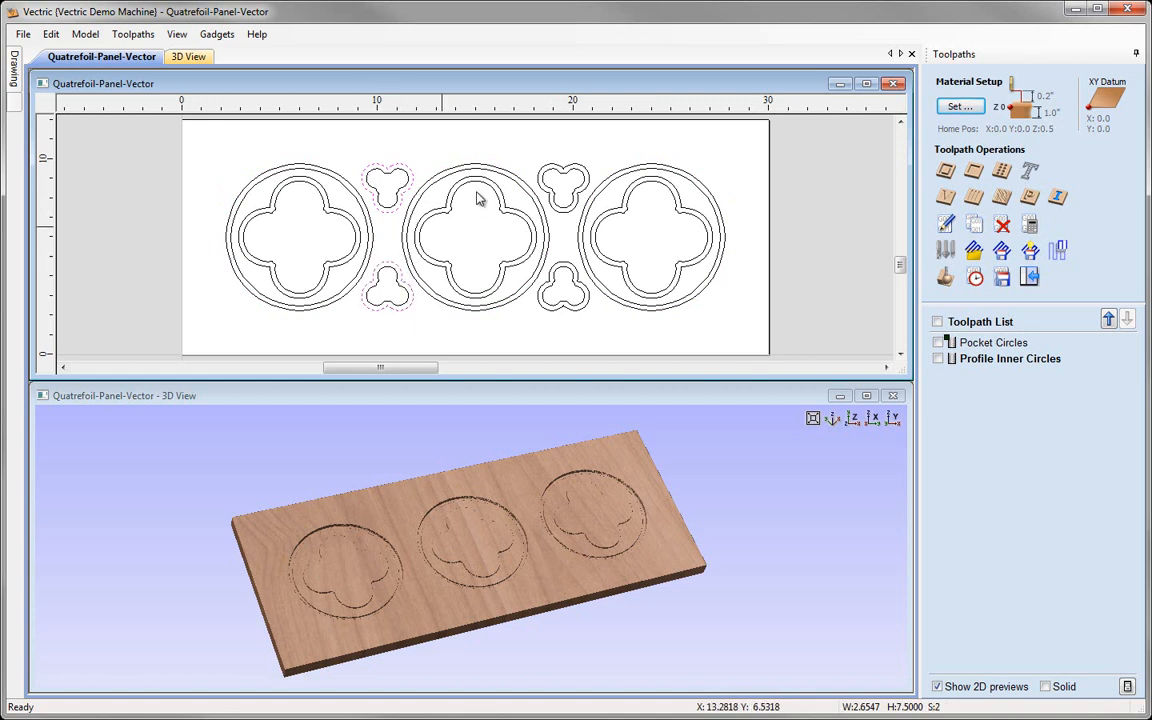
shift+click(549, 169)
shift+click(567, 265)
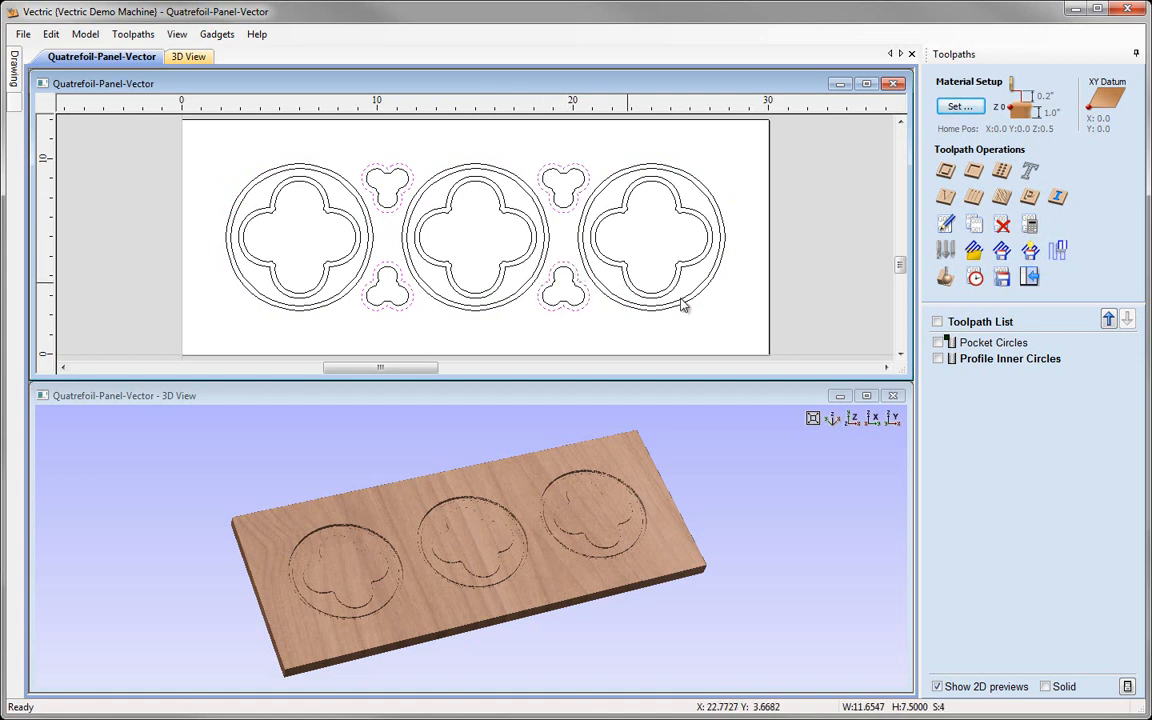
Step: Start a 2D profile toolpath on the trefoil outlines with start depth 0 and cut depth 0.25 inches
click(946, 172)
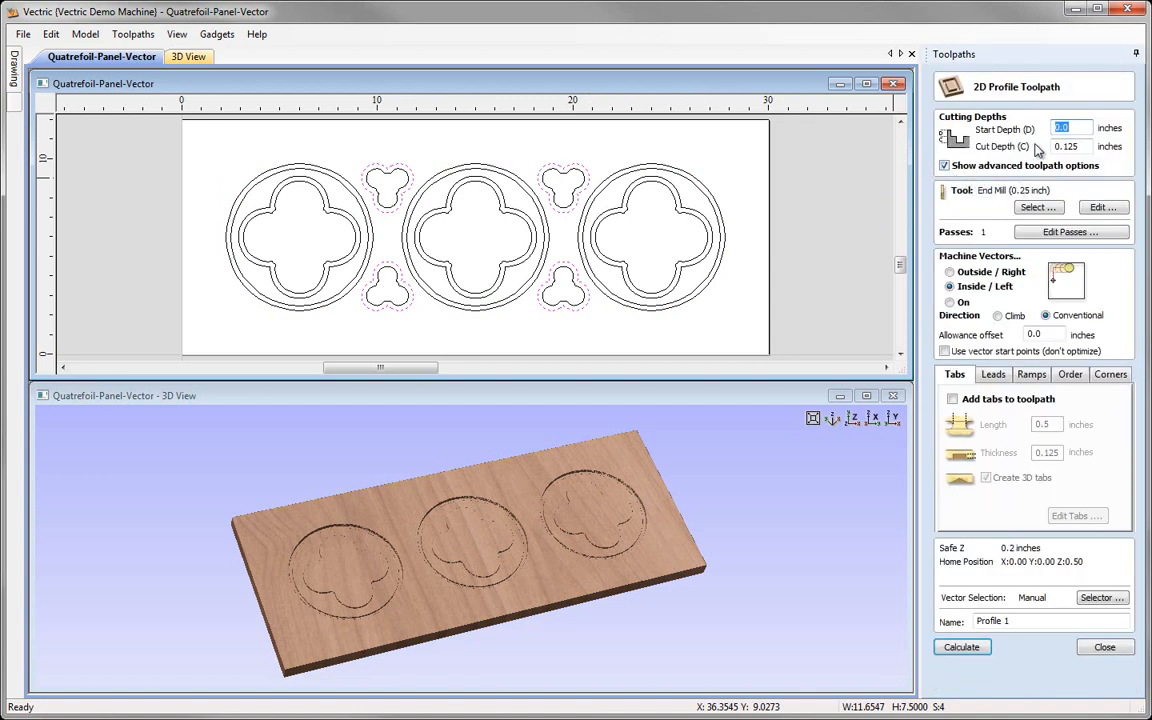
text(0)
key(Tab)
text(0.)
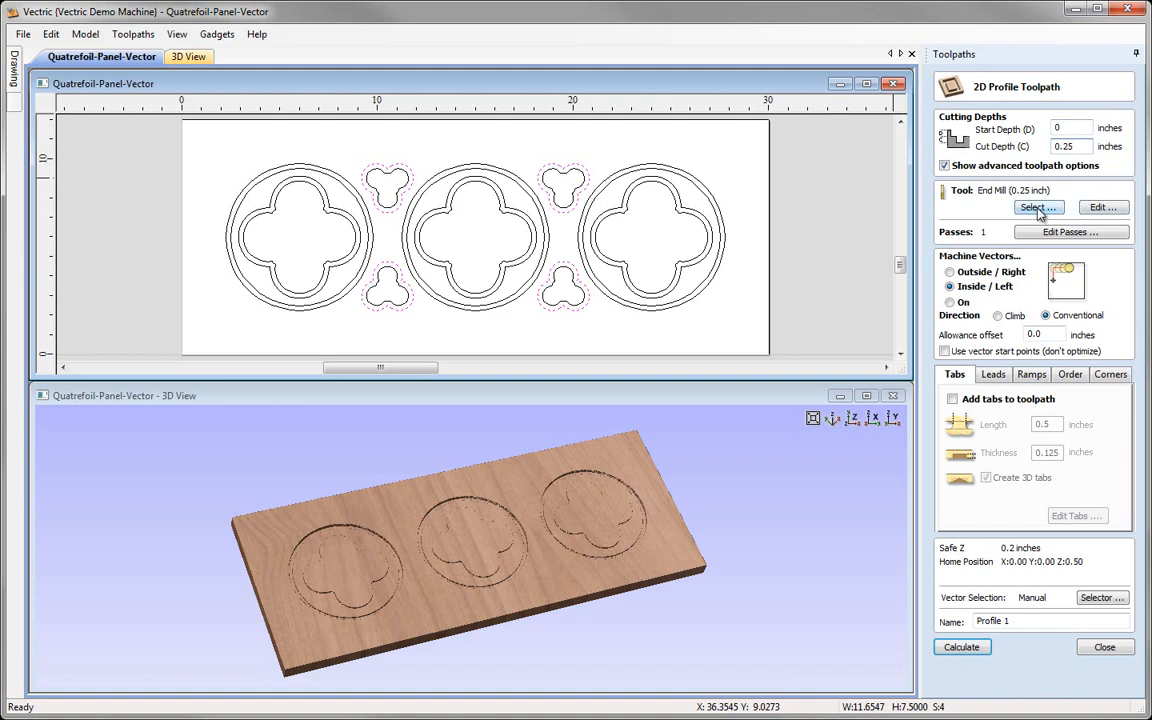
Step: Duplicate the imperial Ball Nose (0.25 inch) tool in the tool database
click(1038, 208)
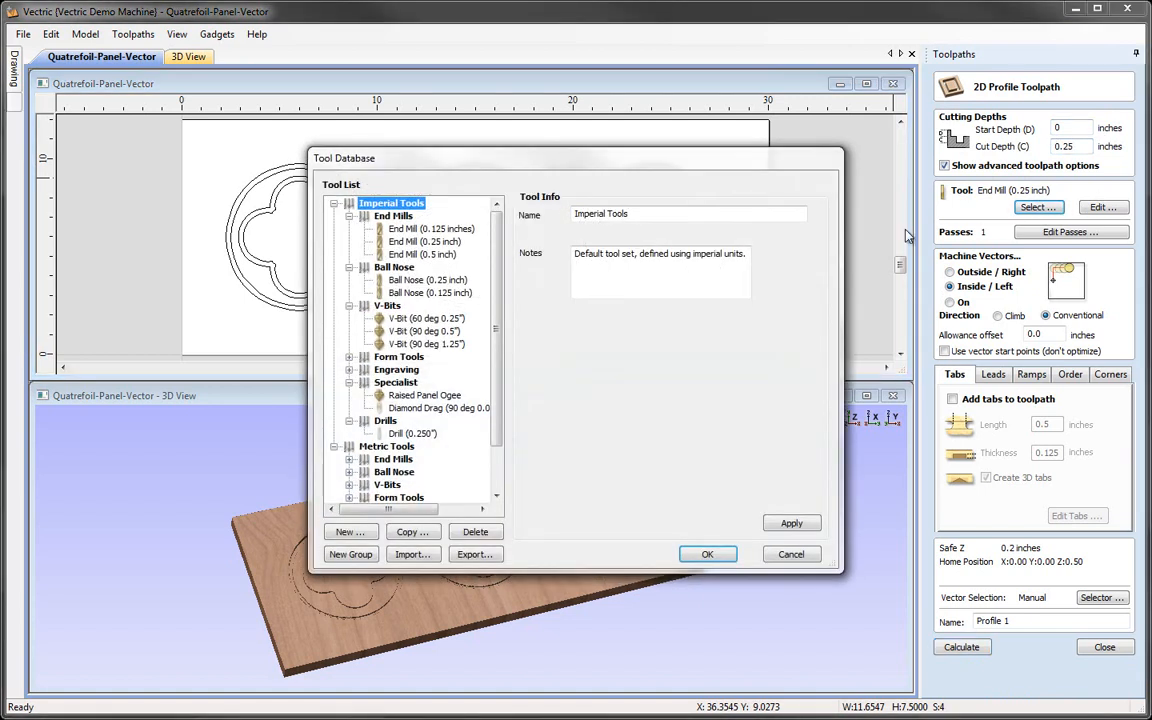
click(446, 283)
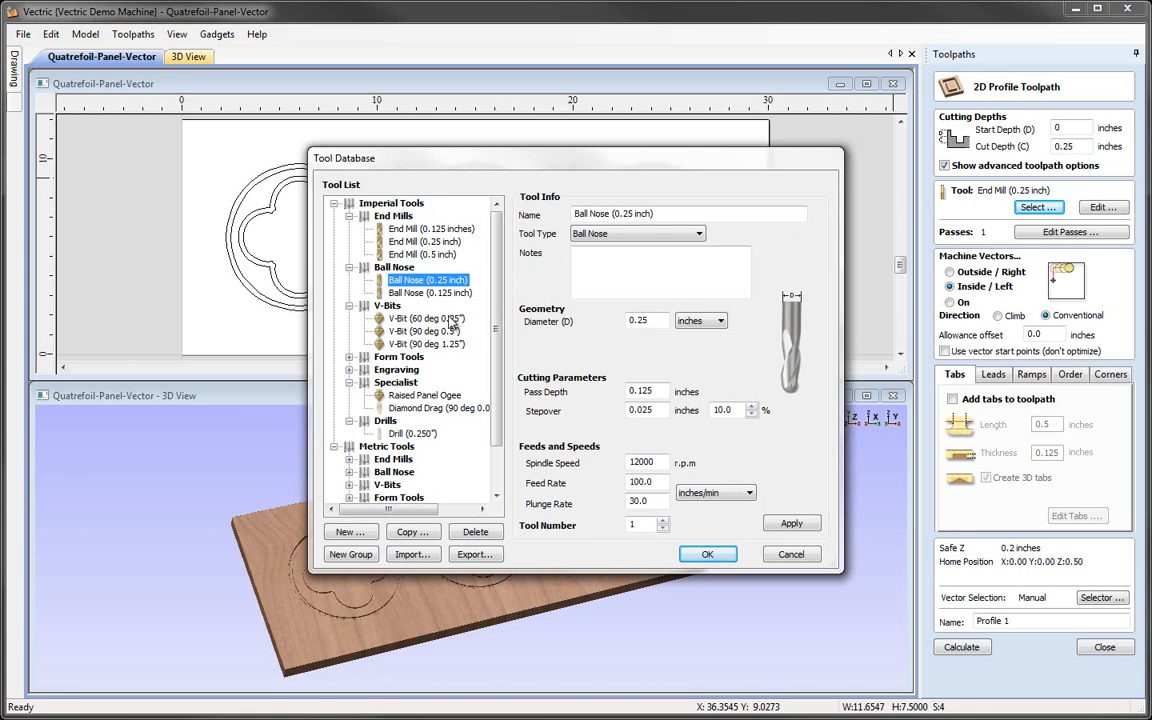
click(408, 532)
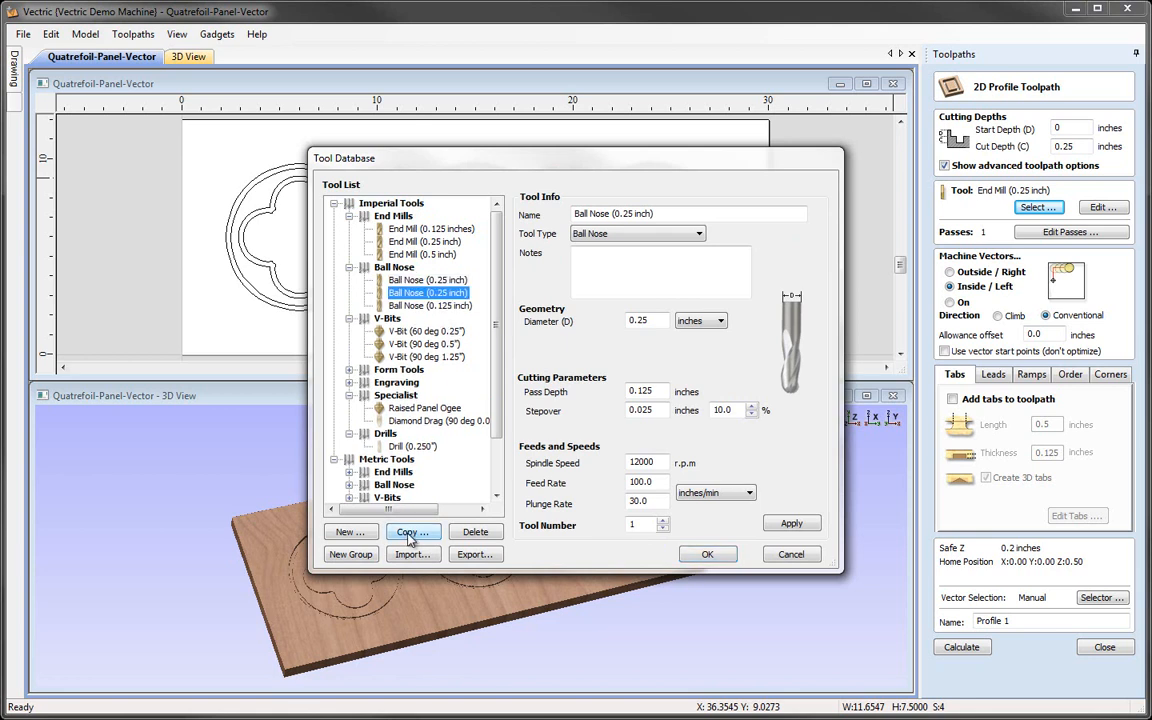
Step: Set the diameter of the first Ball Nose (0.25 inch) entry to 0.5 inches and rename it Ball Nose (0.5 inch)
click(425, 280)
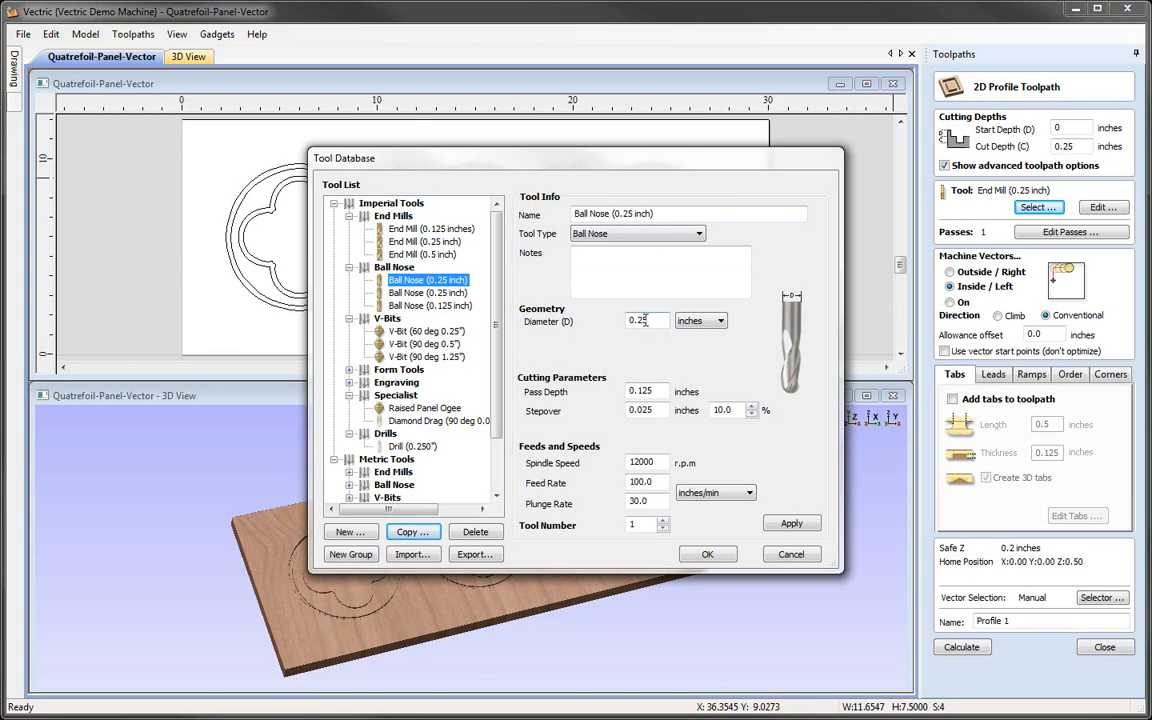
drag(639, 319, 656, 320)
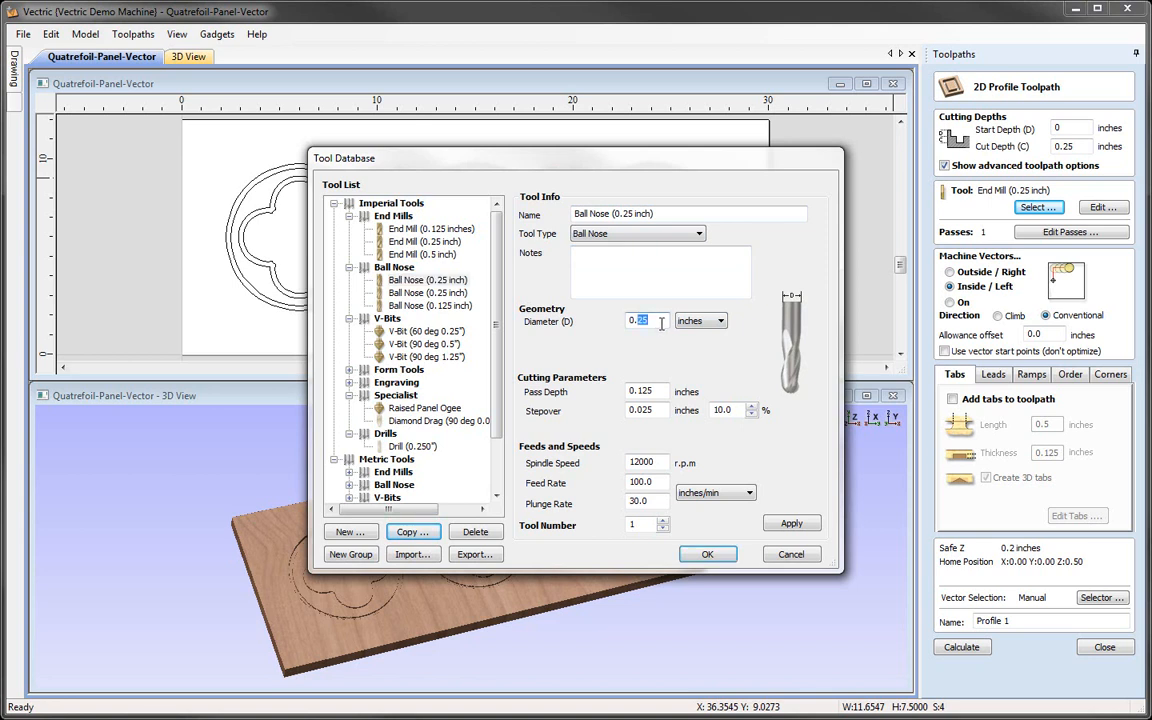
text(5)
click(627, 213)
key(BackSpace)
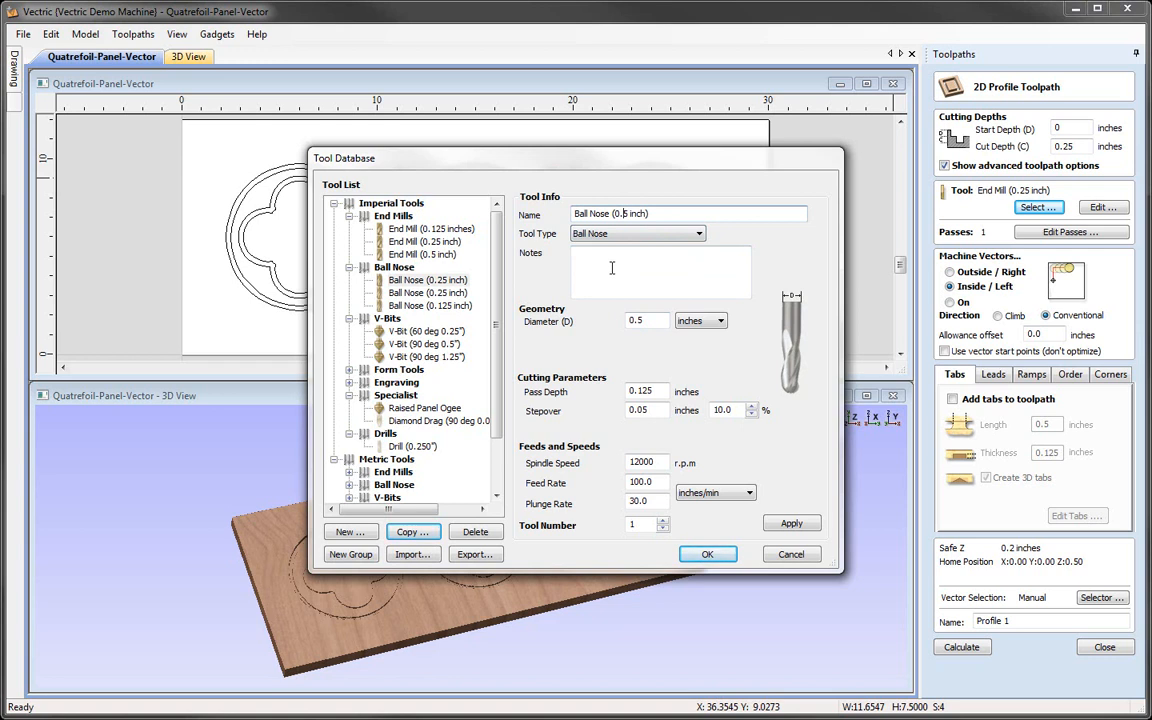
Step: Set the new ball nose tool's pass depth to 0.25 inches, save it and use it for the profile toolpath
drag(654, 391, 606, 394)
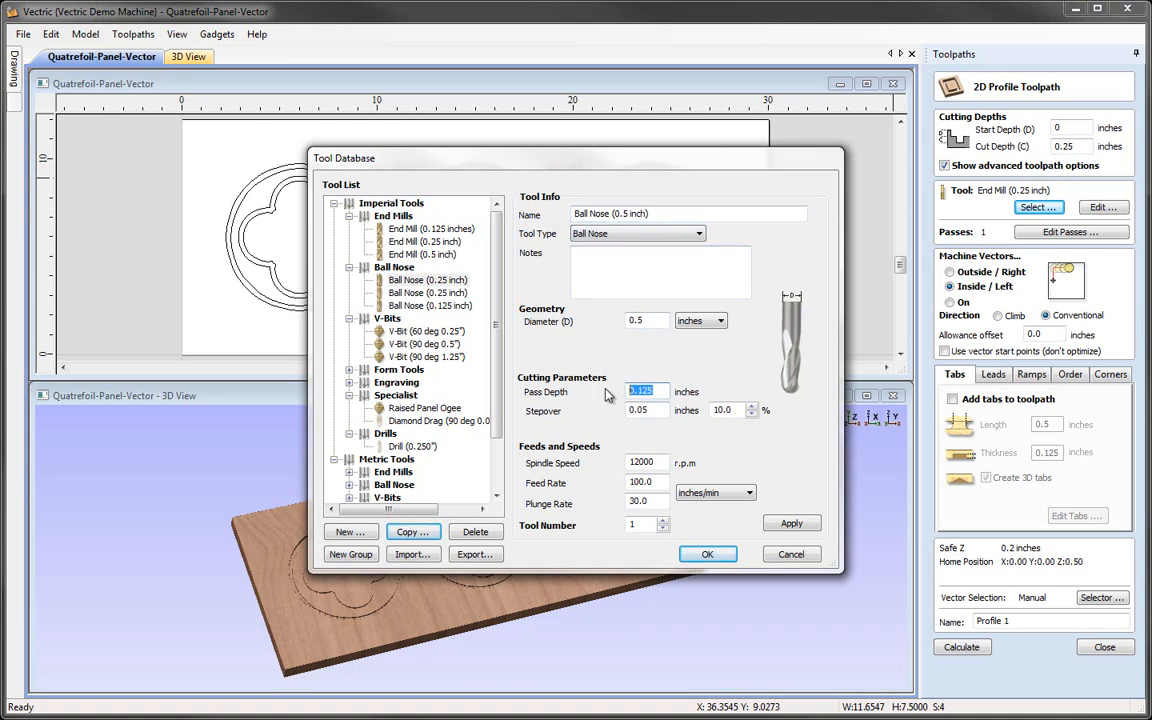
text(0.25)
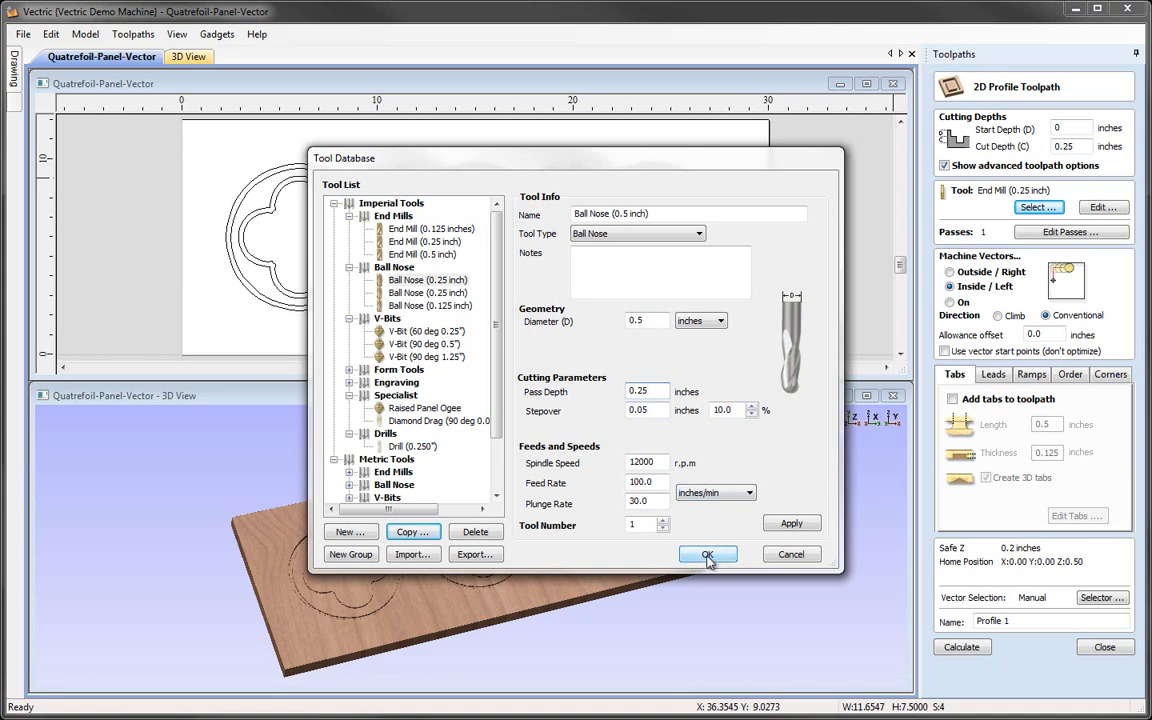
click(791, 523)
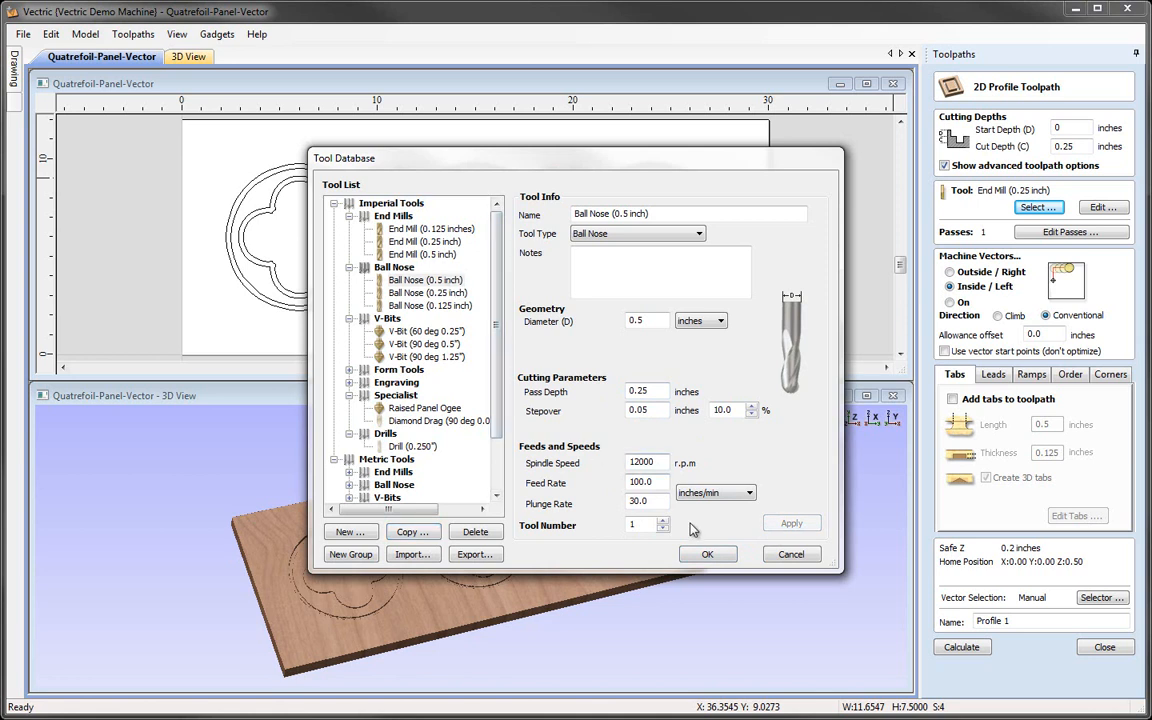
click(707, 556)
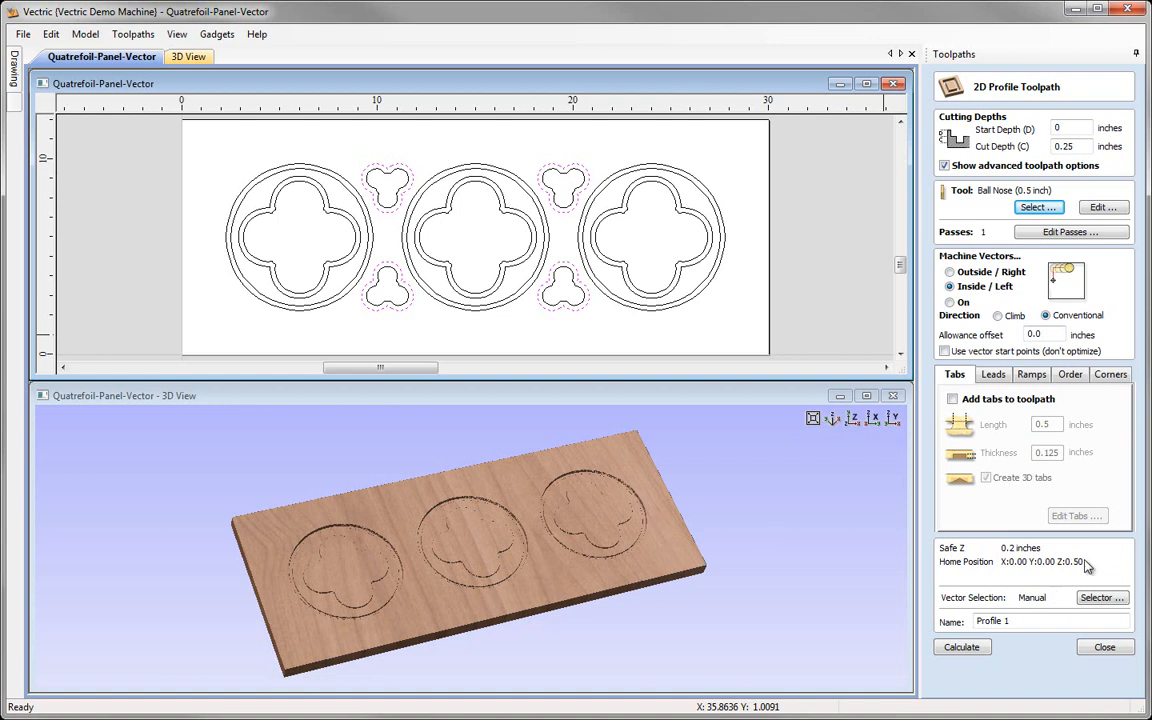
Step: Name the trefoil toolpath Profile Trifoil and calculate it
double_click(1048, 622)
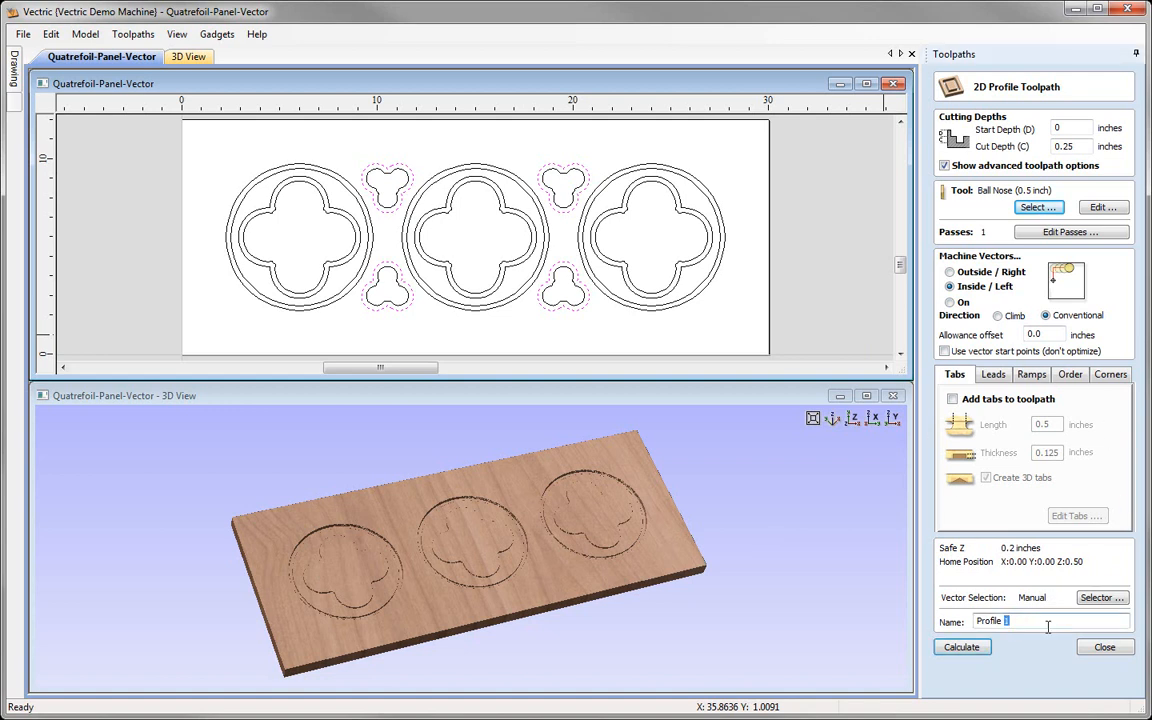
text(Trifol)
click(962, 648)
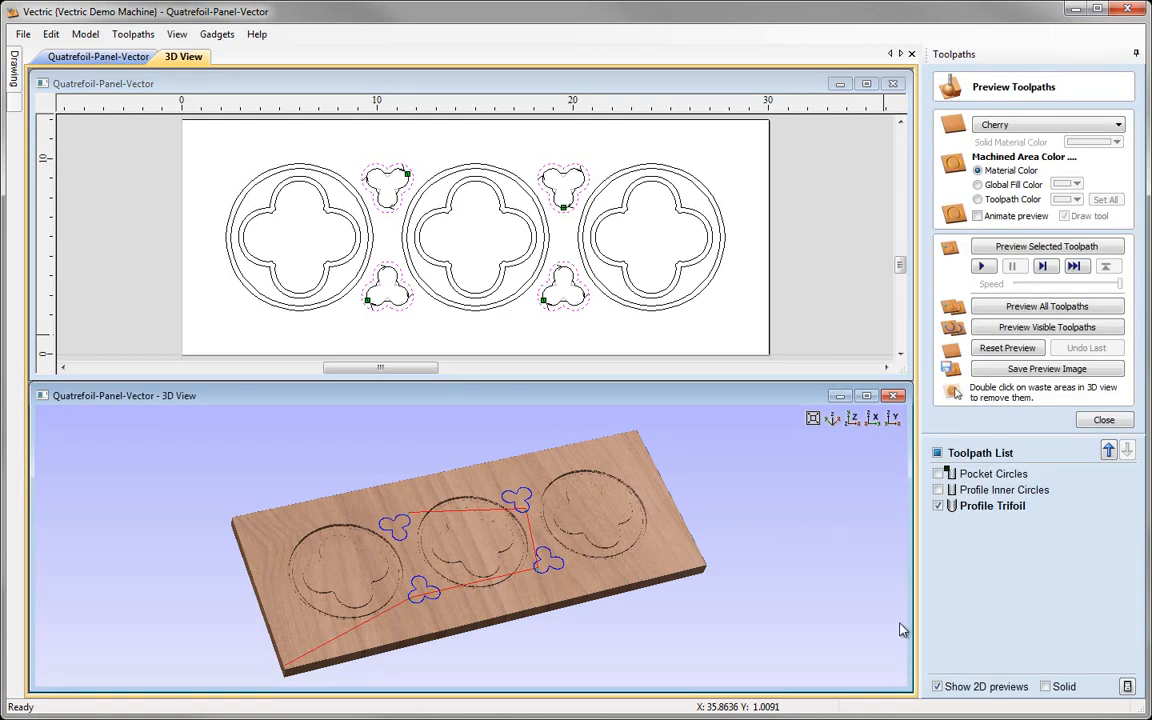
Step: Preview the Profile Trifoil toolpath on the 3D panel and inspect the machined trefoils
scroll(512, 540, up, 5)
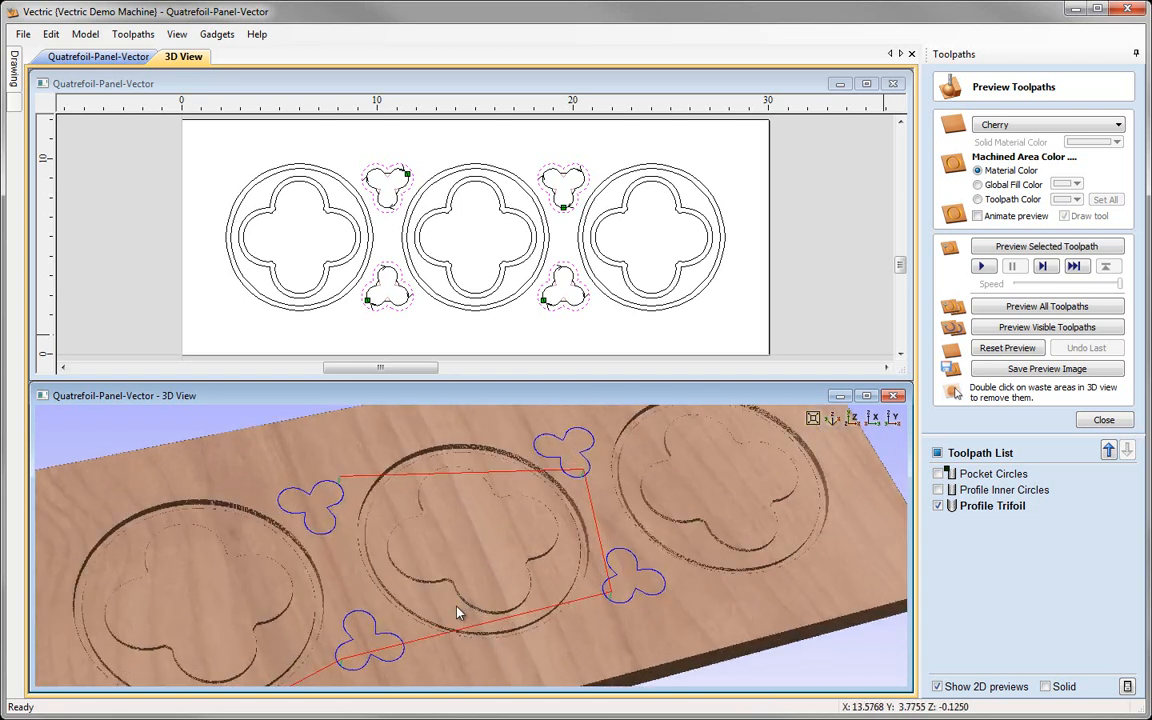
click(1060, 247)
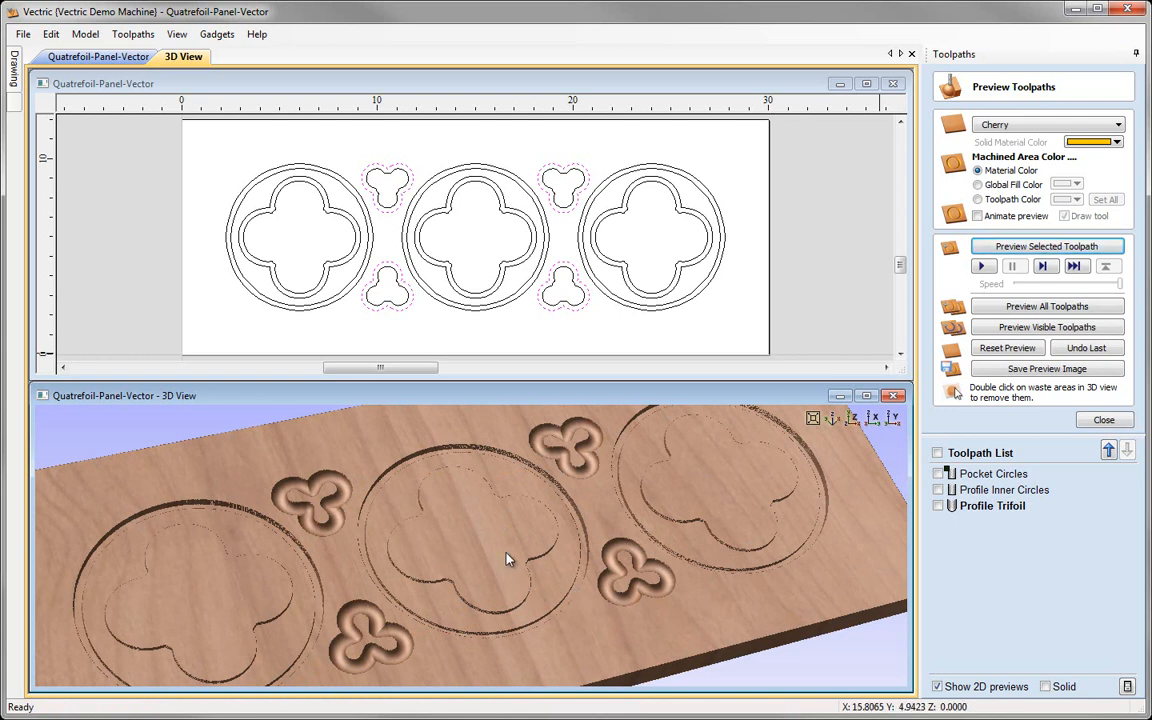
drag(501, 558, 558, 545)
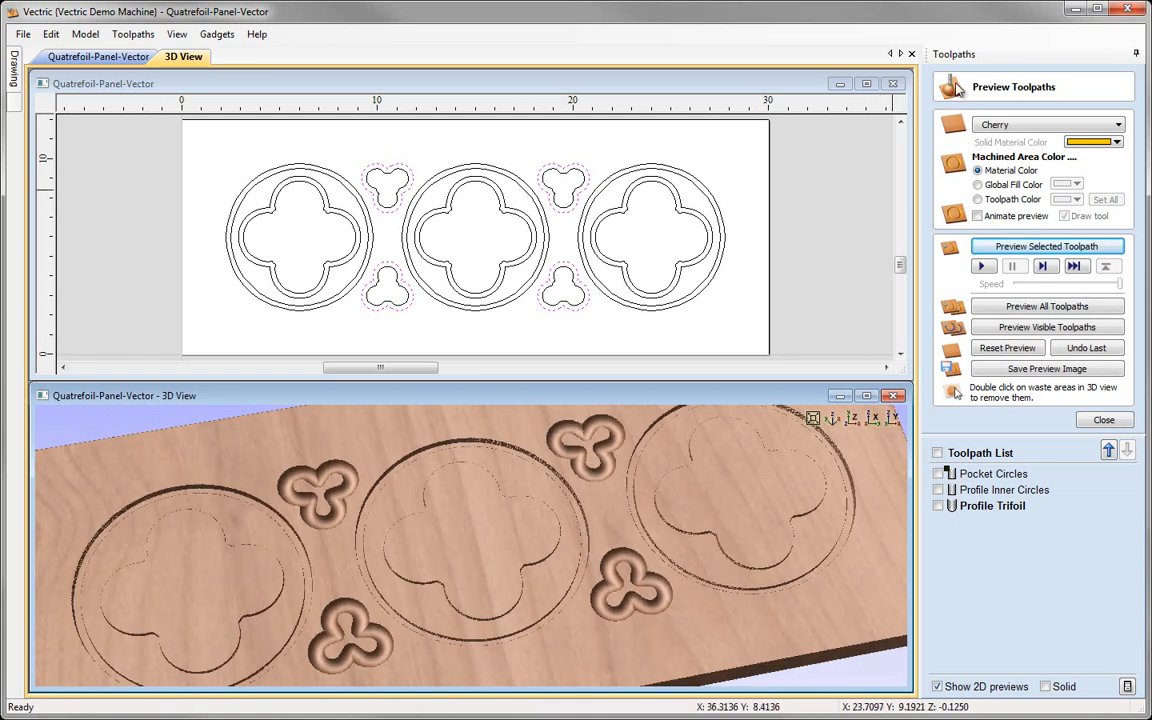
click(832, 418)
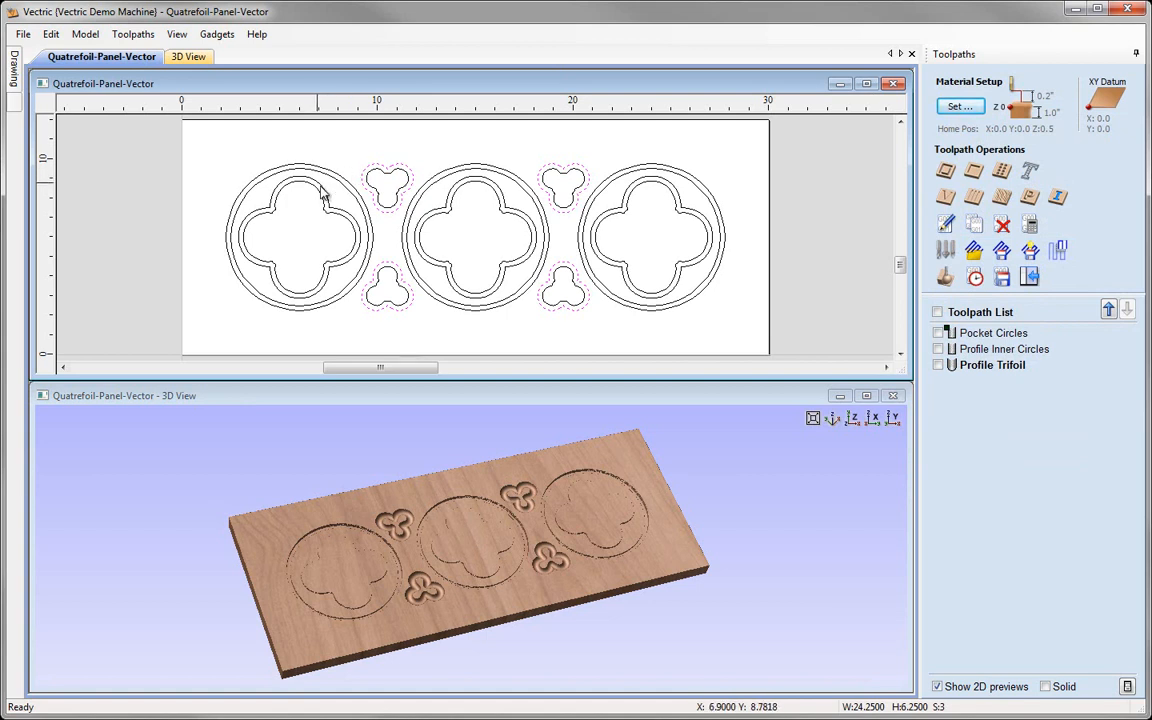
Step: Select the outer quatrefoil outlines inside all three large circles
click(338, 215)
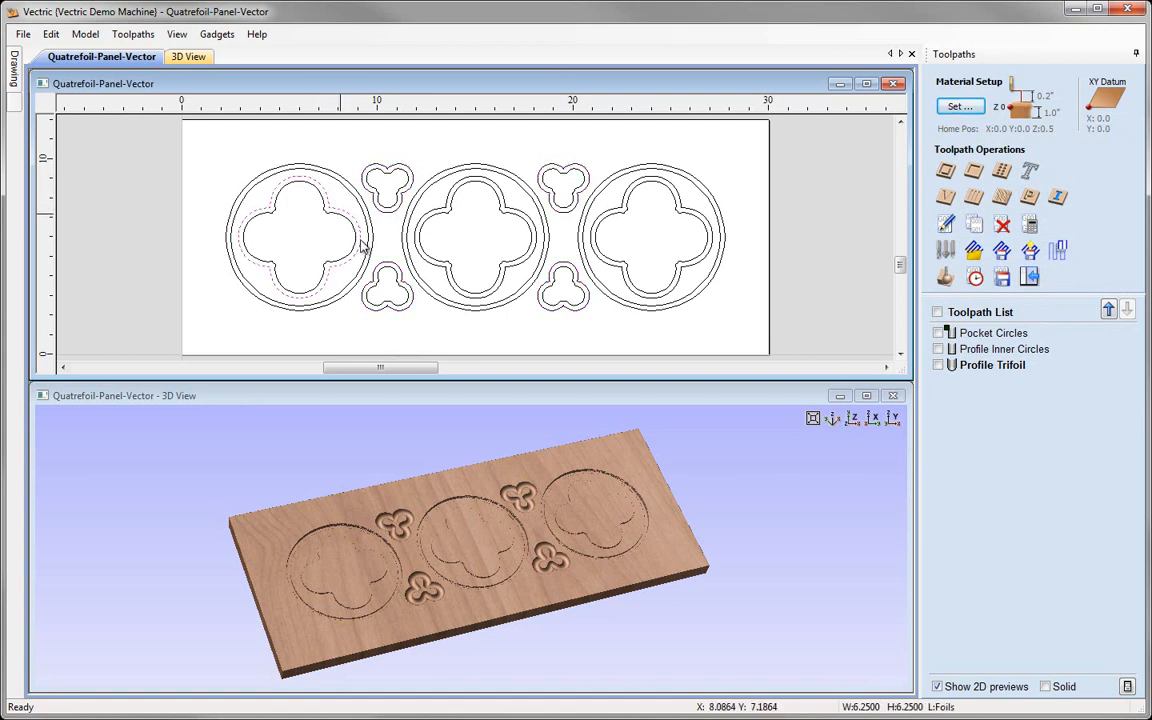
shift+click(445, 212)
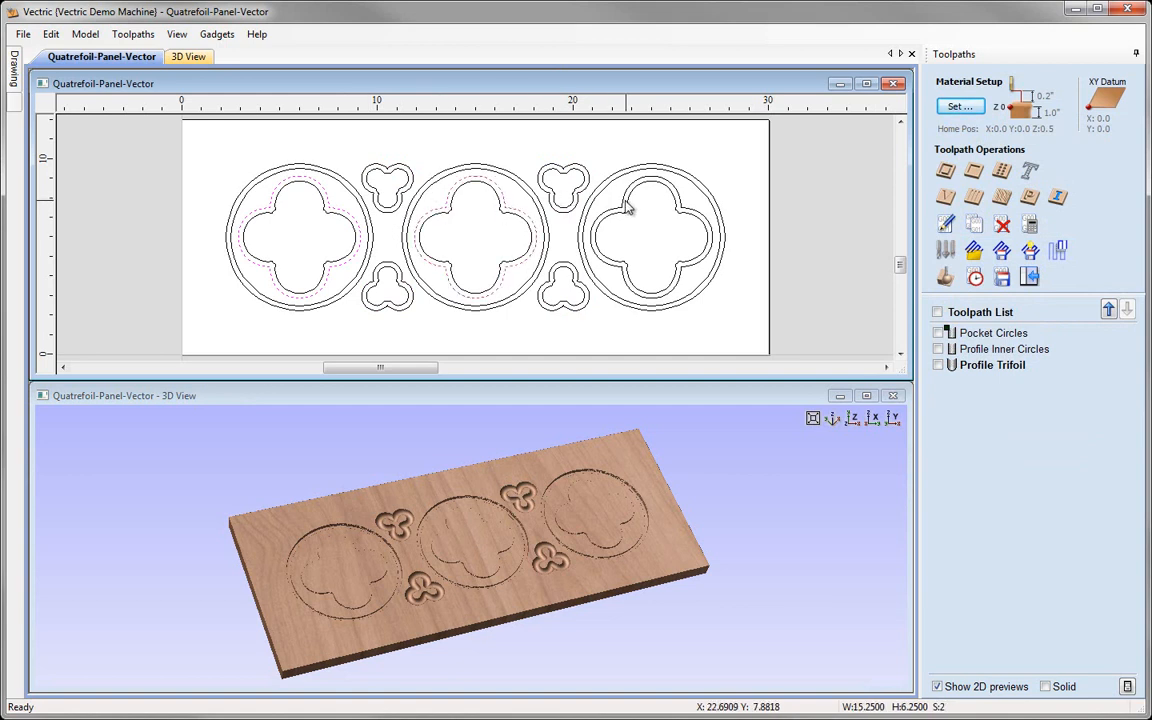
shift+click(645, 270)
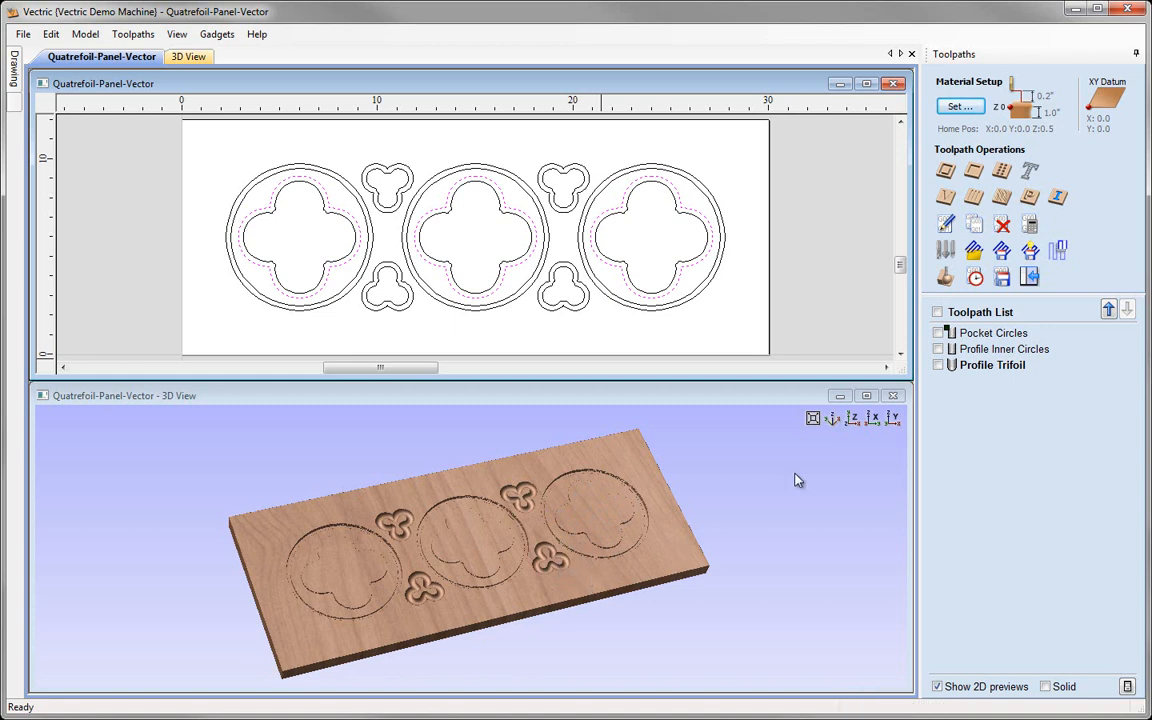
Step: Calculate a 2D profile toolpath on the quatrefoil outlines with cut depth 0.375 inches, named Profile Quatrefoil
click(946, 172)
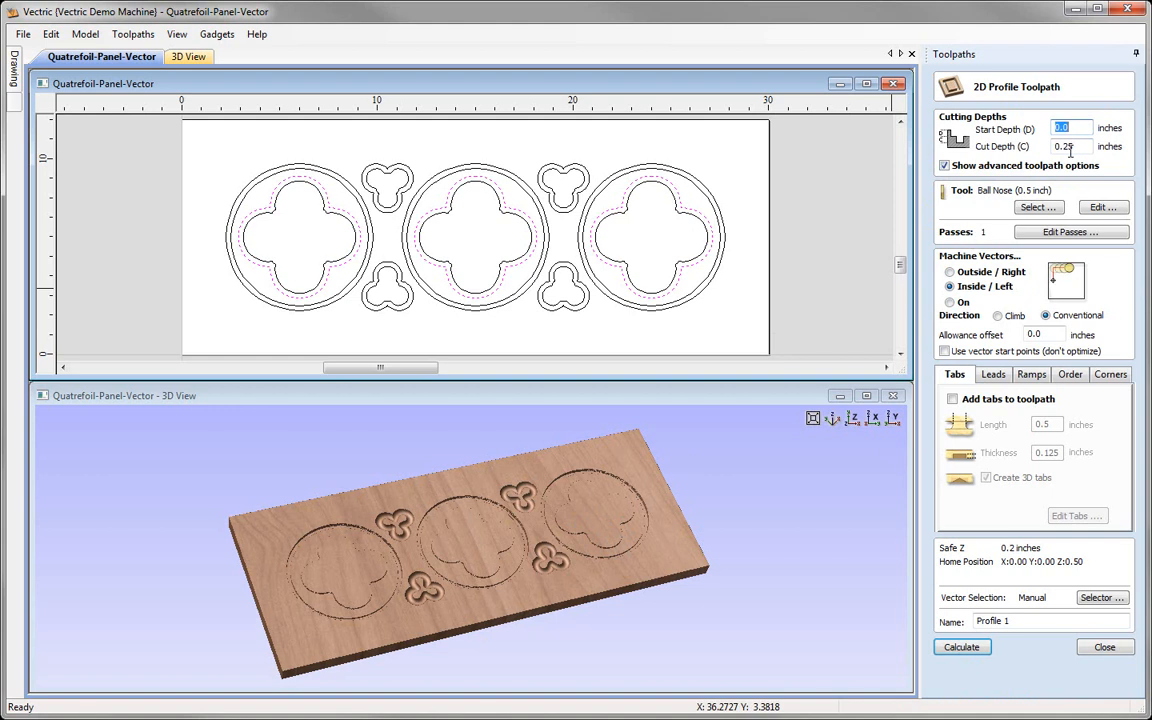
drag(1063, 146, 1085, 149)
text(375)
double_click(1033, 619)
text(Quatr)
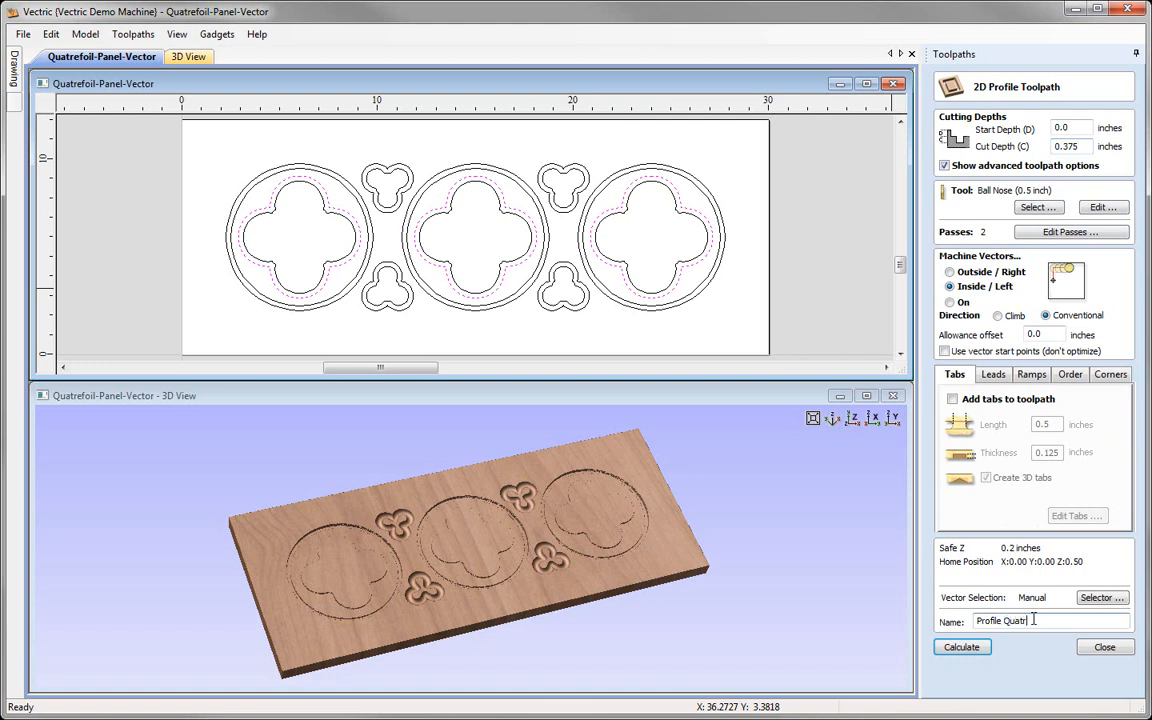
text(efoil)
click(961, 647)
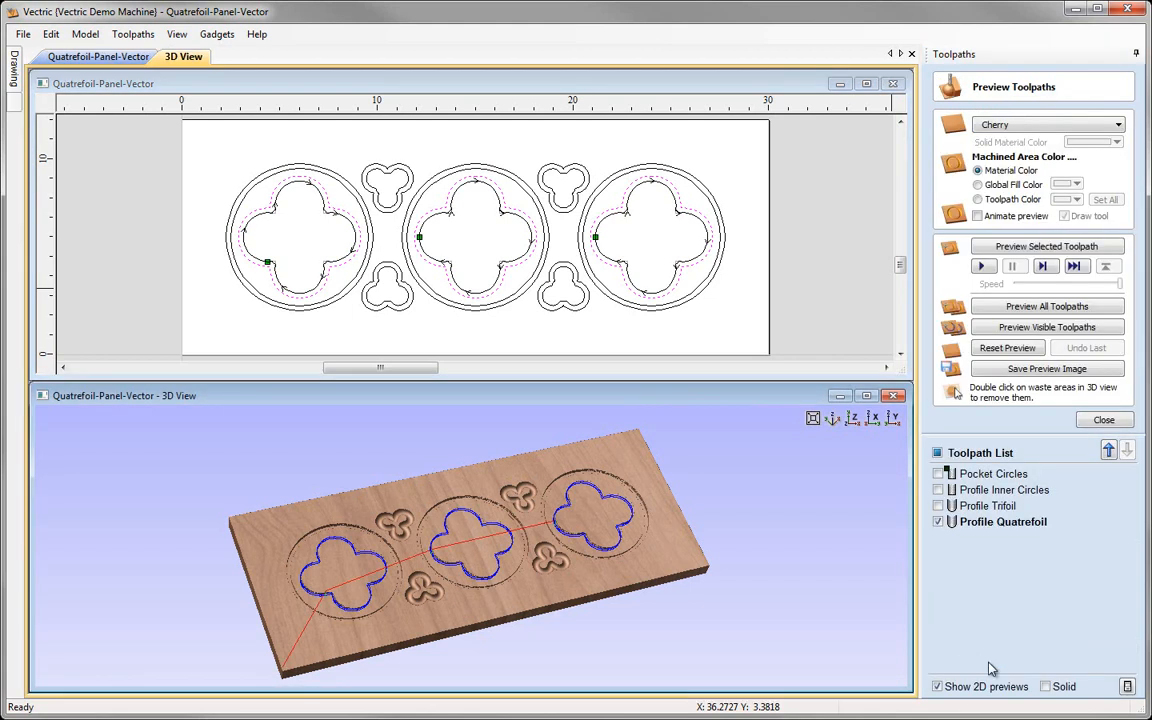
Step: Preview the Profile Quatrefoil toolpath on the 3D panel and inspect the machined quatrefoils
click(1017, 247)
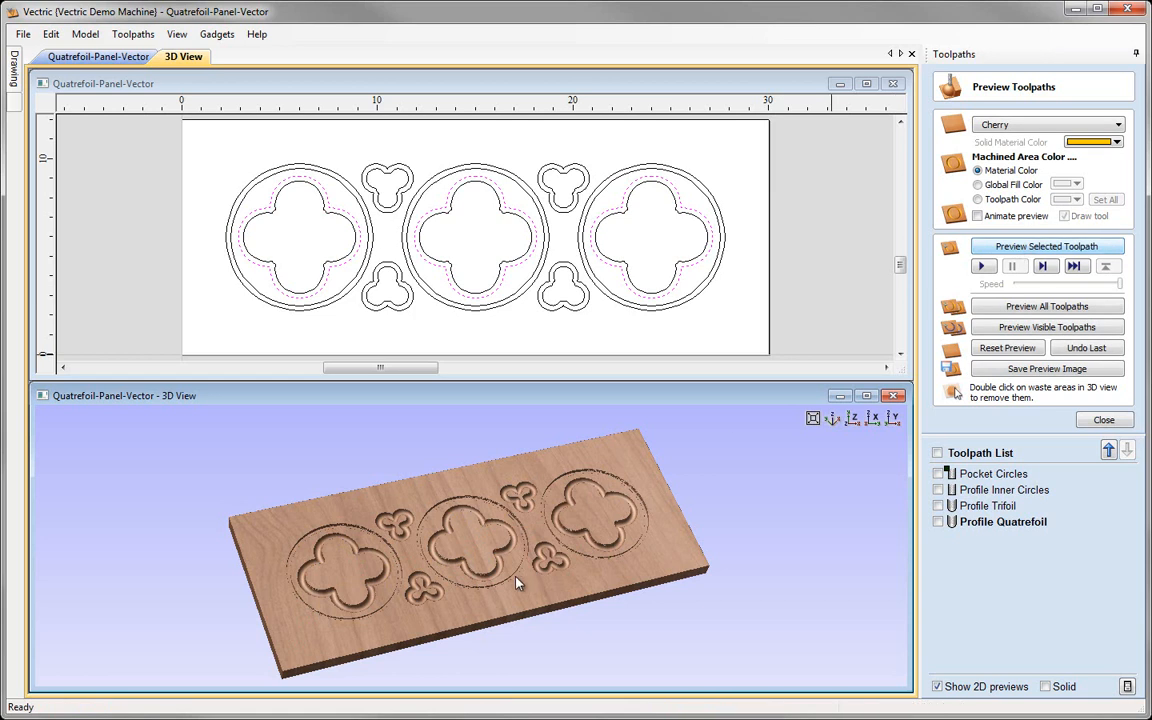
scroll(455, 555, up, 5)
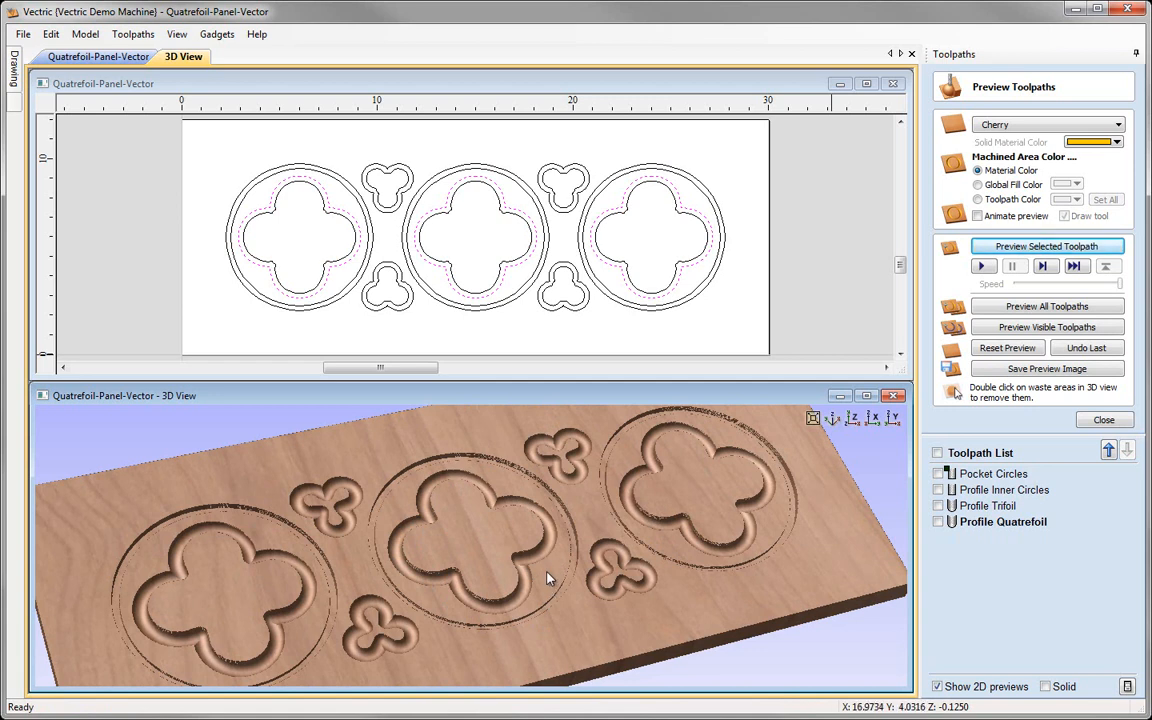
click(834, 418)
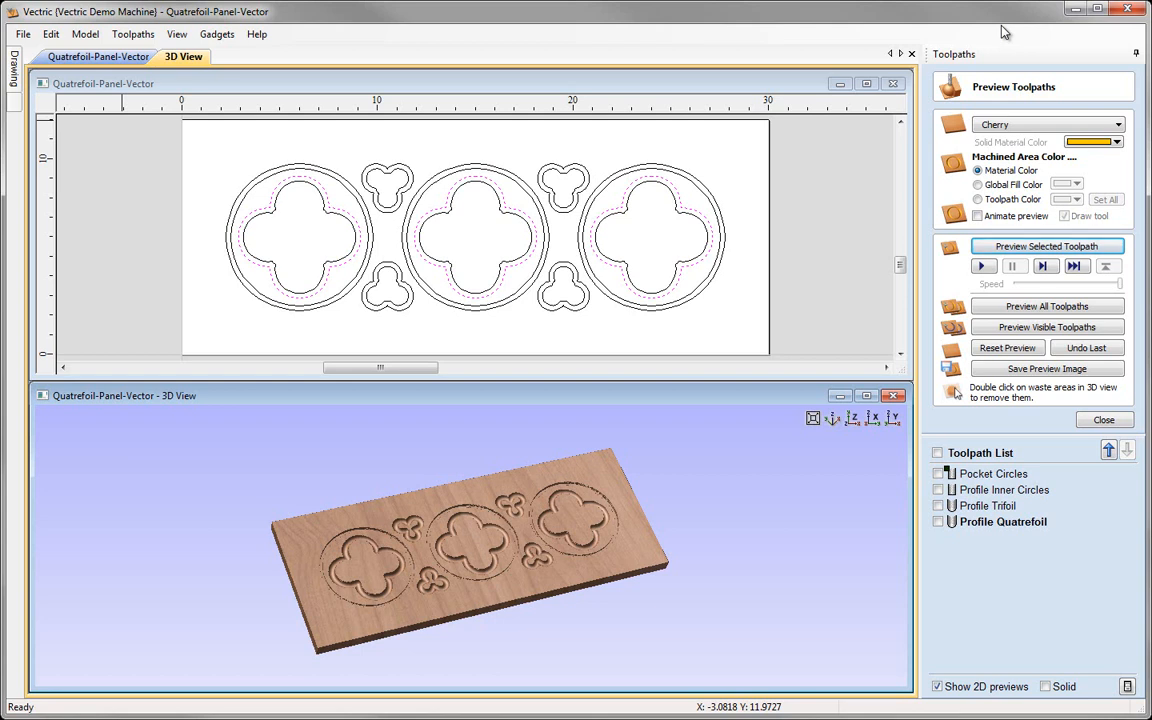
Step: Hide the Foils layer and show the Top and Bottom Grooves layer
key(F12)
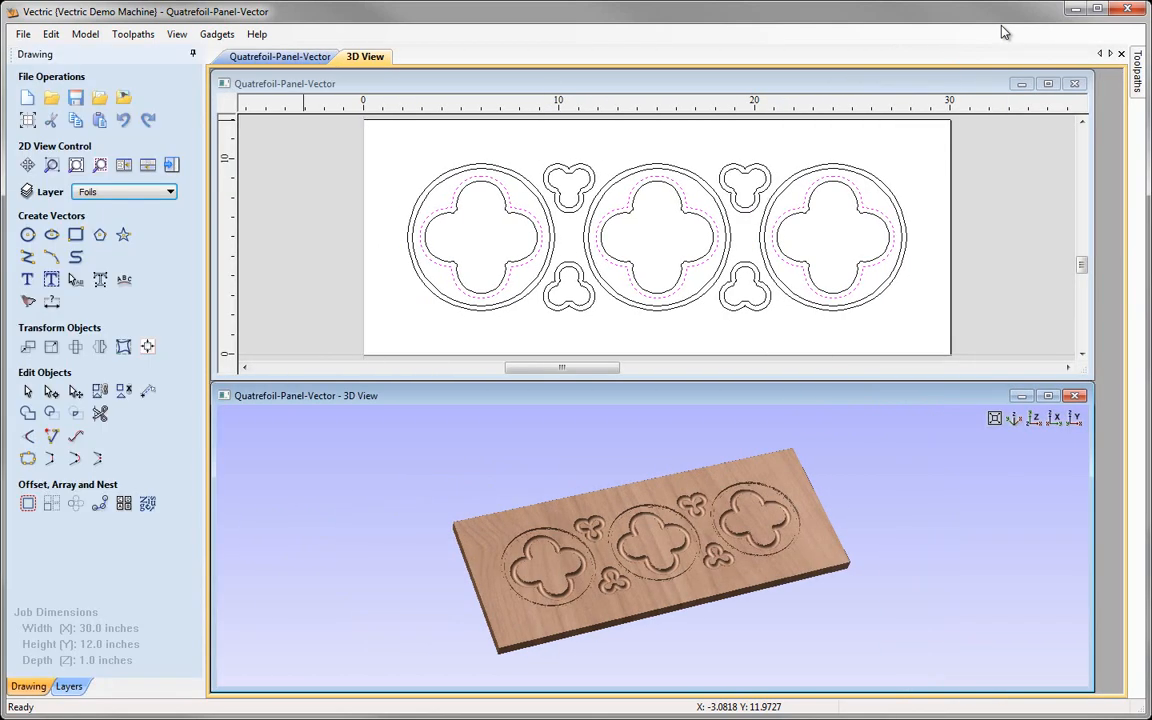
click(171, 192)
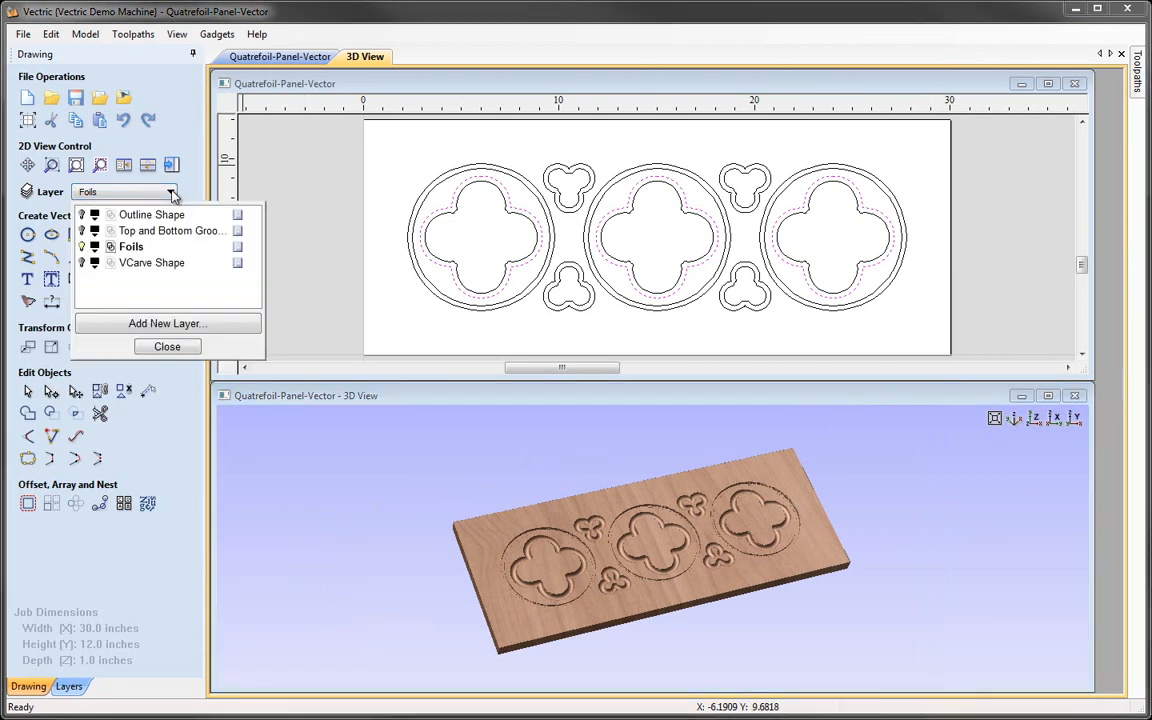
click(82, 248)
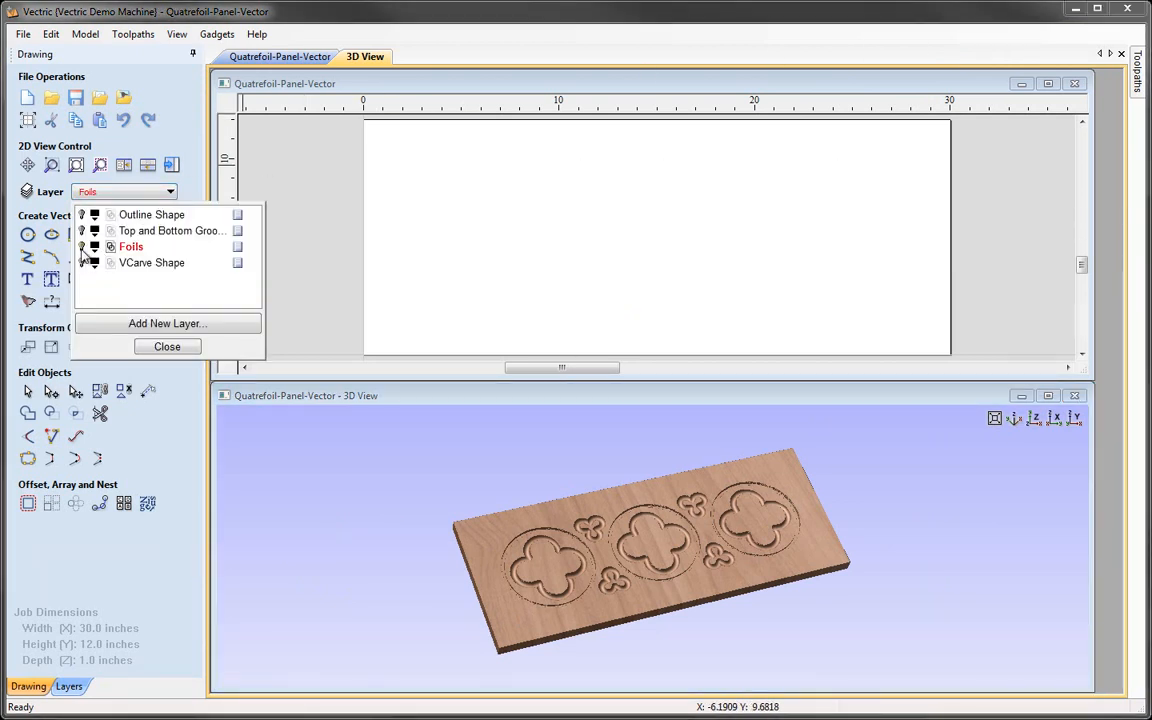
click(83, 232)
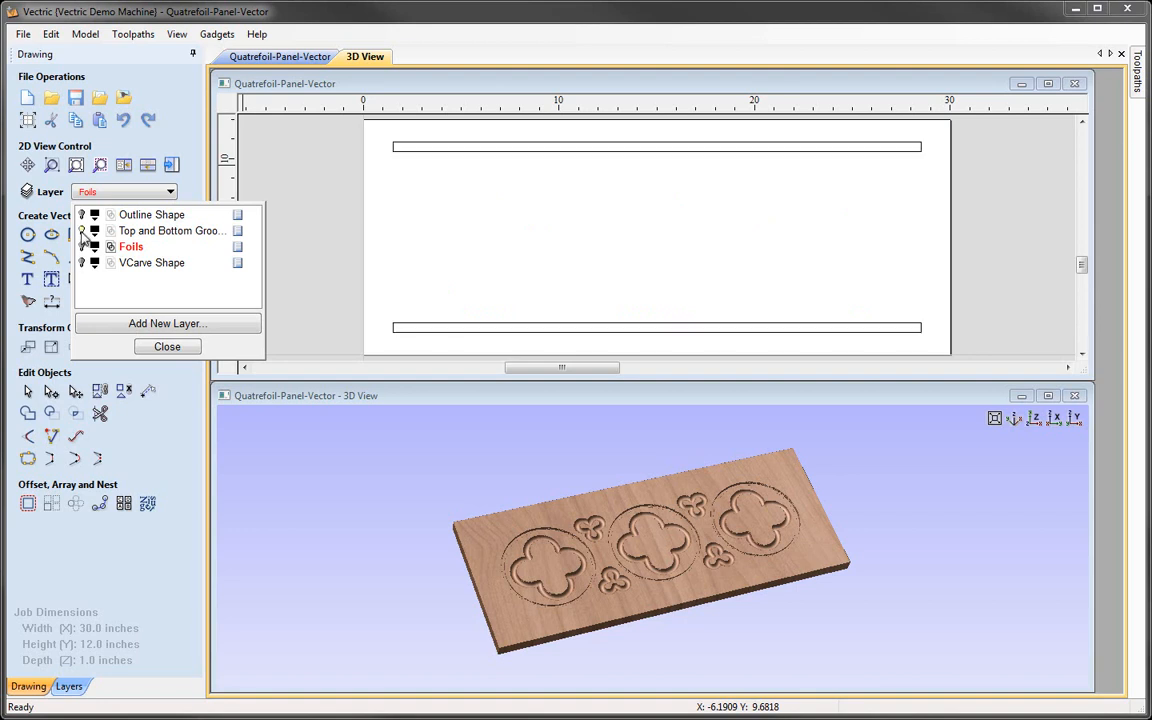
click(167, 347)
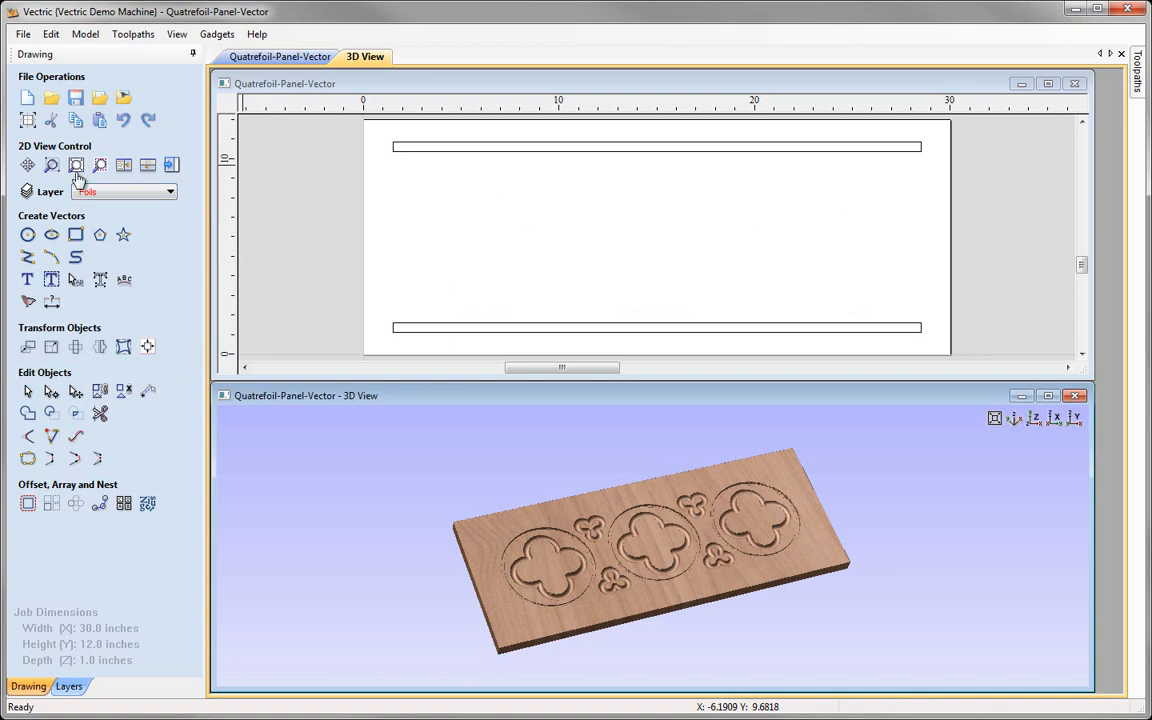
Step: Make the Top and Bottom Grooves layer the active layer
click(171, 193)
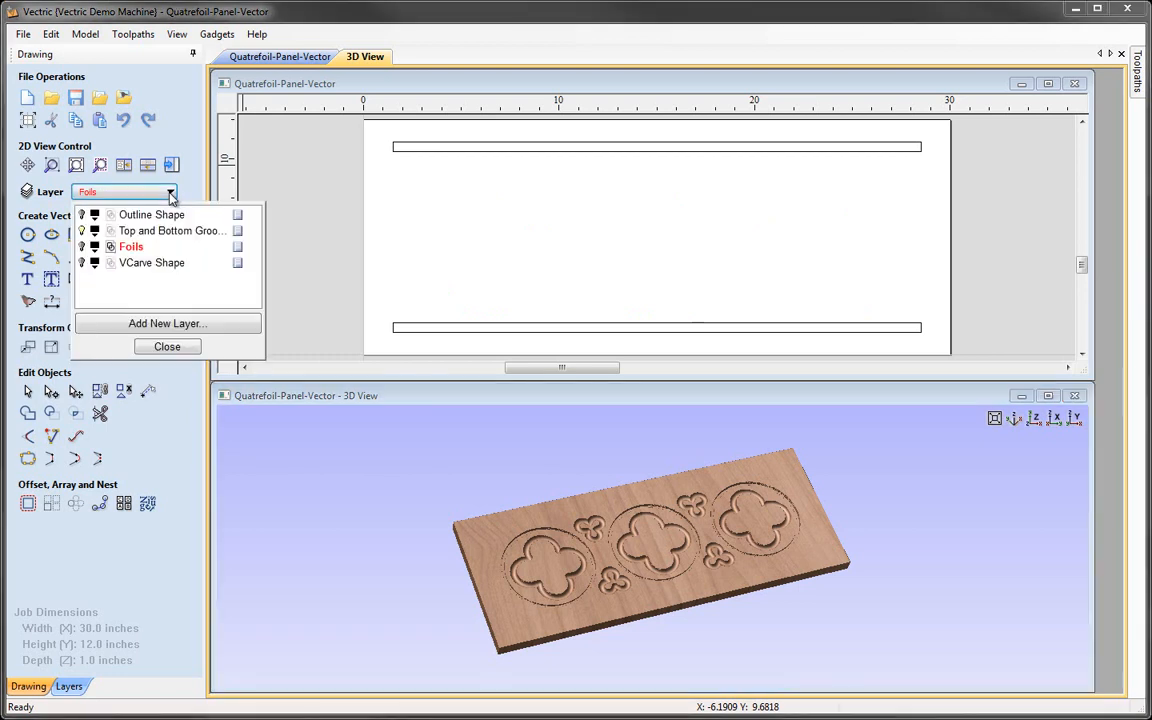
click(143, 231)
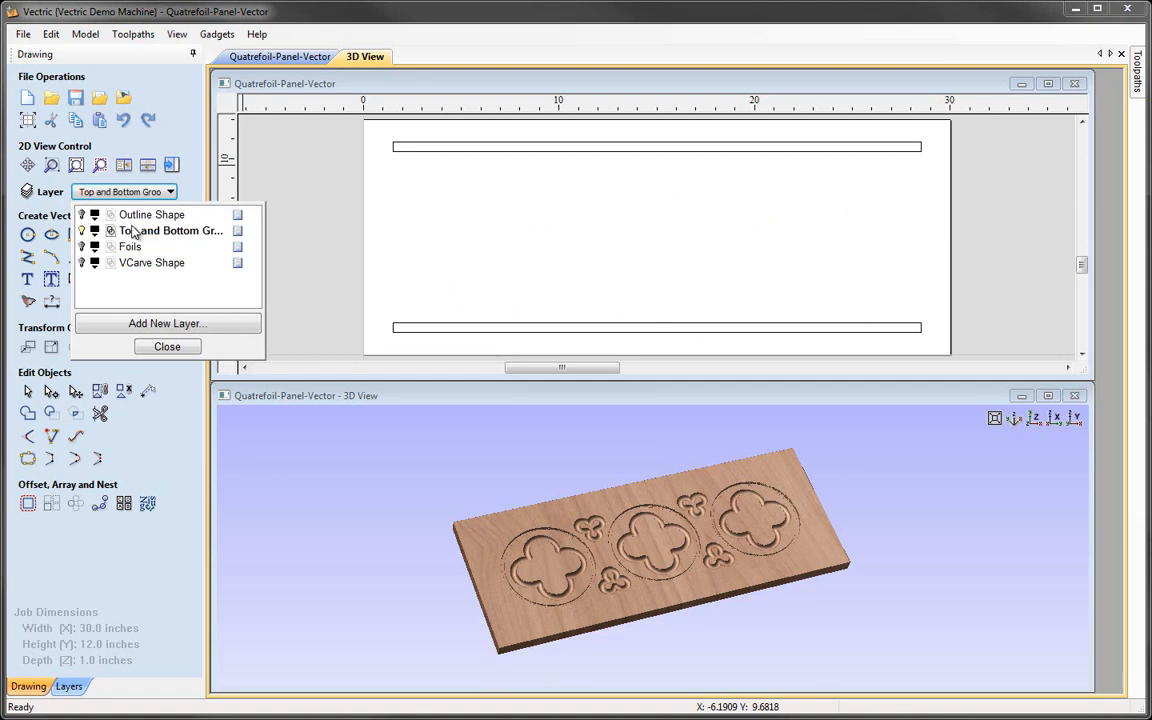
click(170, 347)
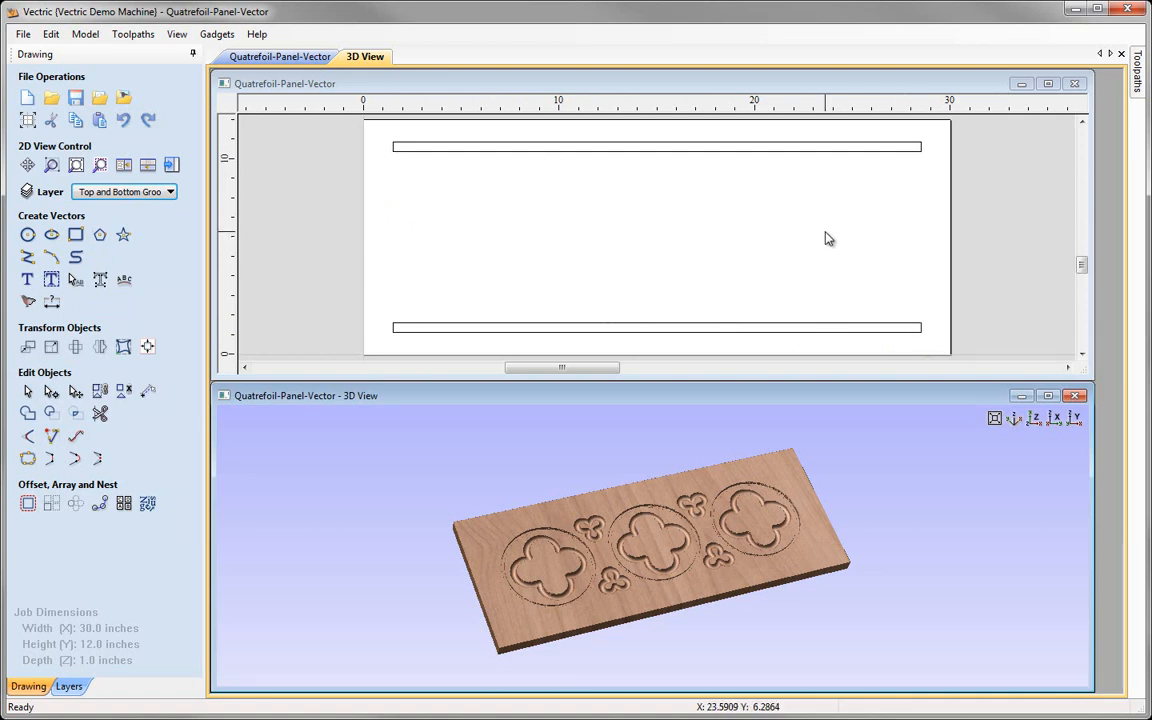
click(519, 147)
click(558, 328)
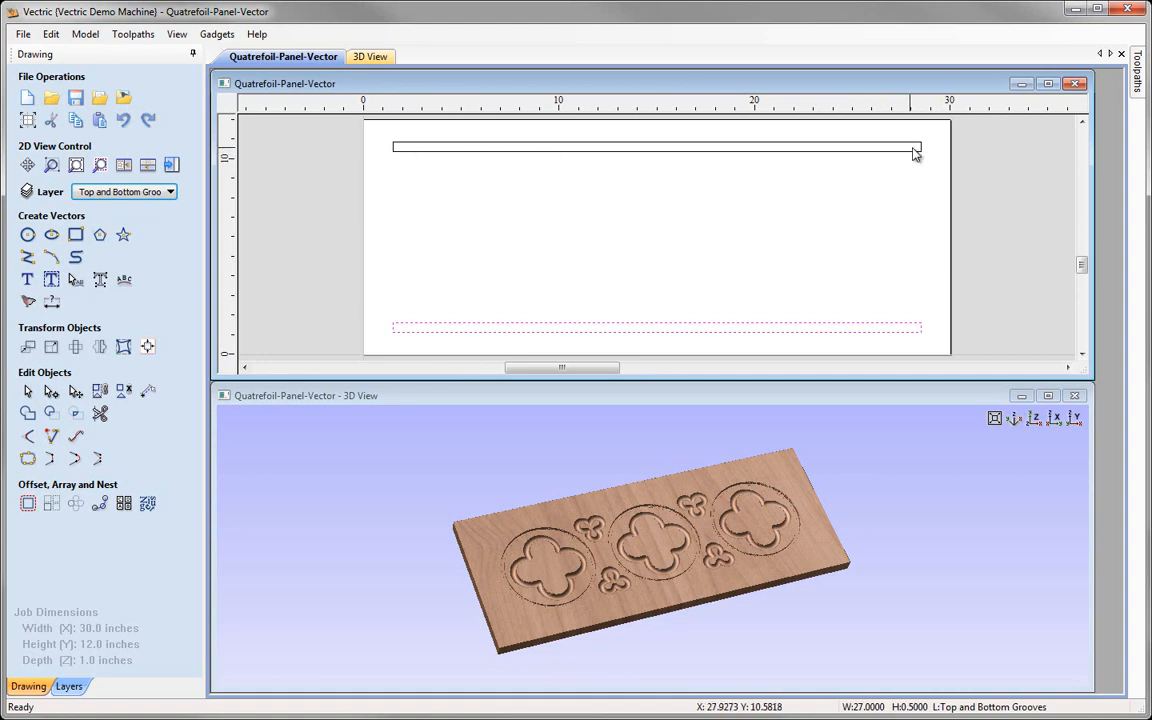
click(478, 229)
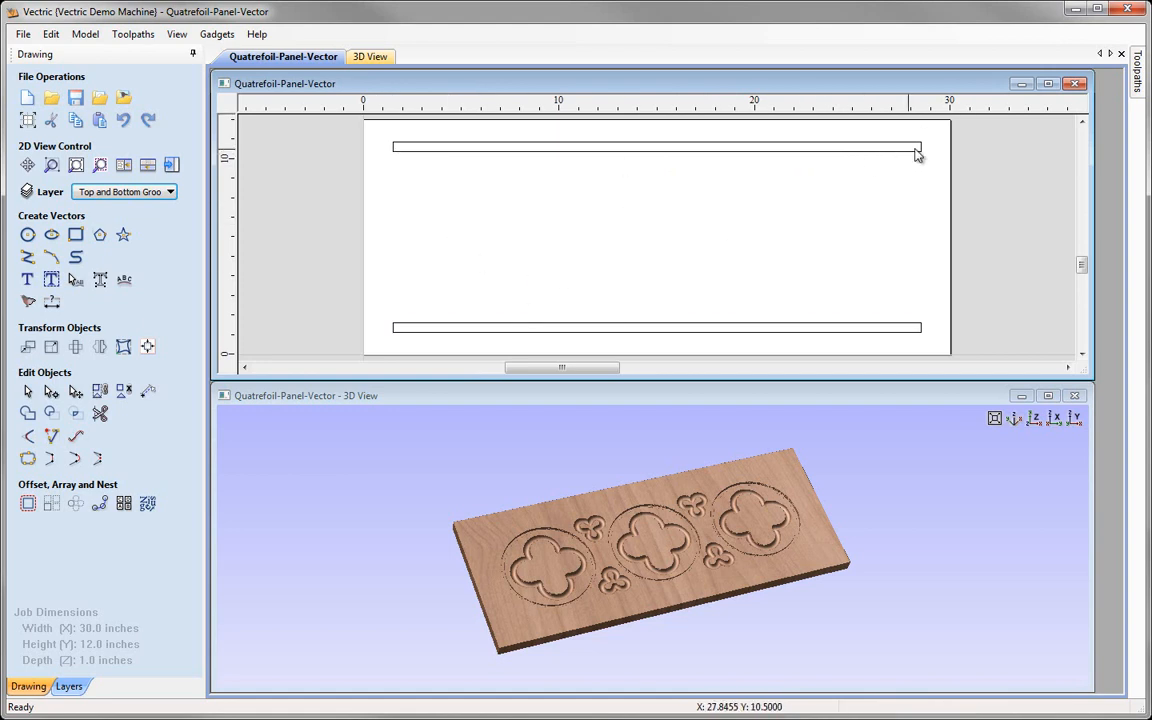
Step: Enlarge the 2D view and draw a polyline along the upper groove's centreline from X 1.5 to X 28.5 at Y 10.625
click(1049, 86)
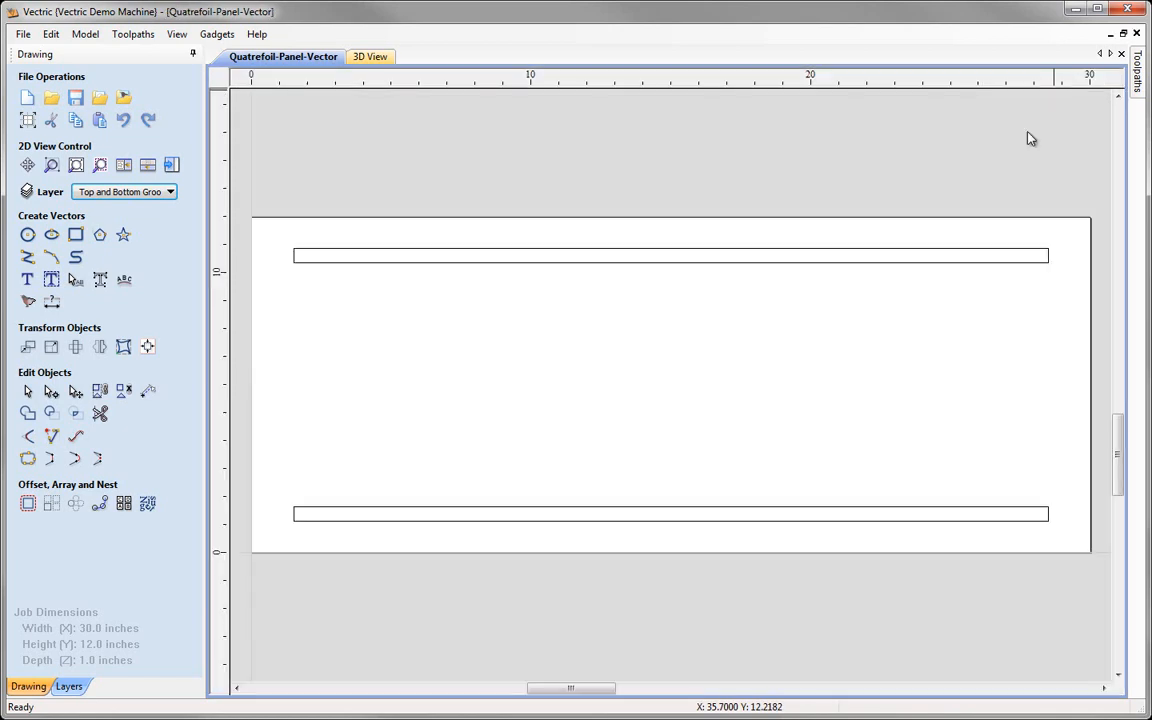
click(27, 257)
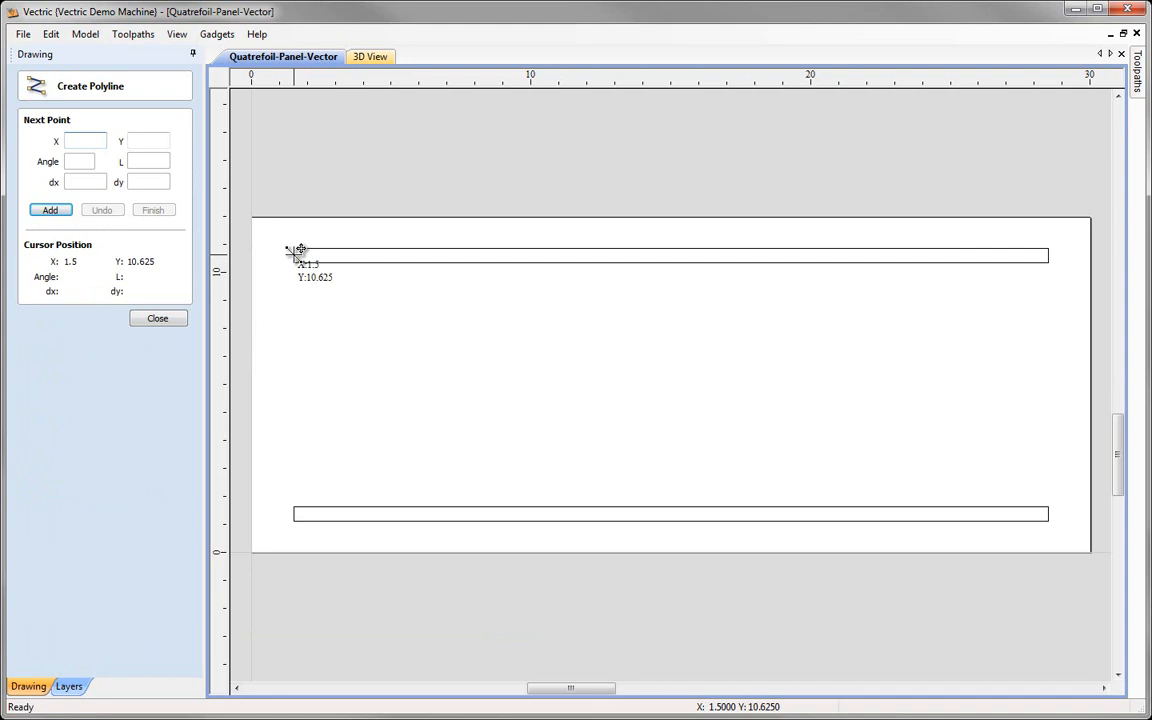
click(300, 249)
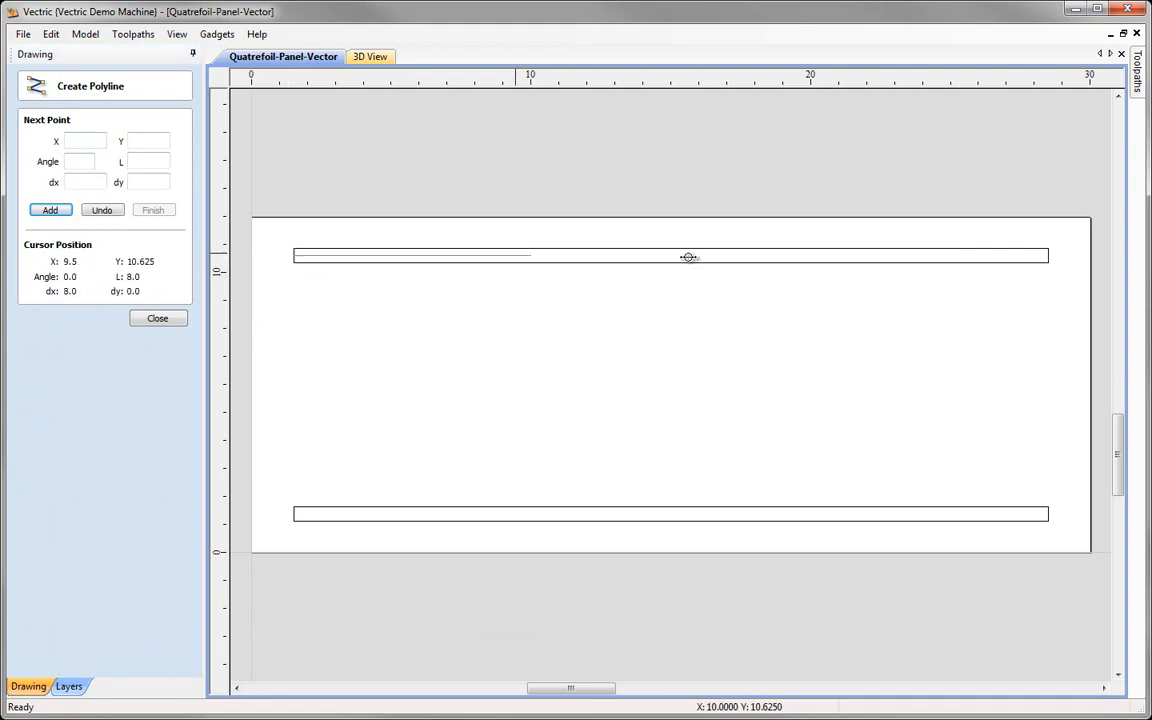
click(1050, 249)
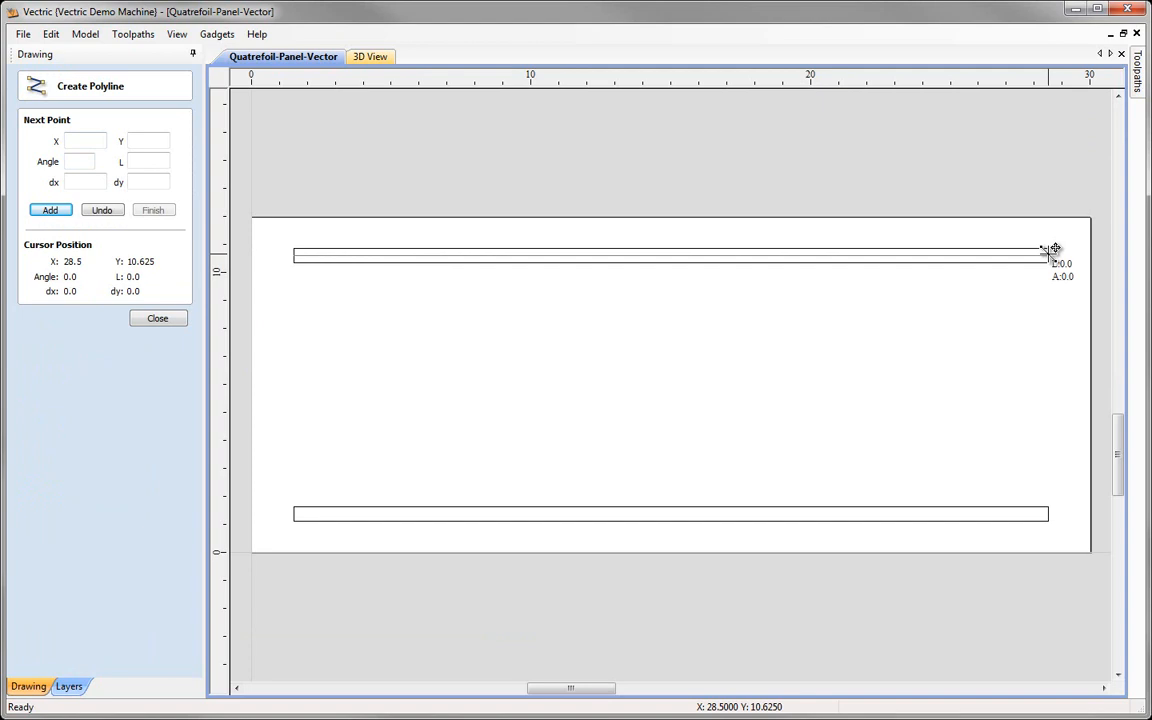
right_click(732, 349)
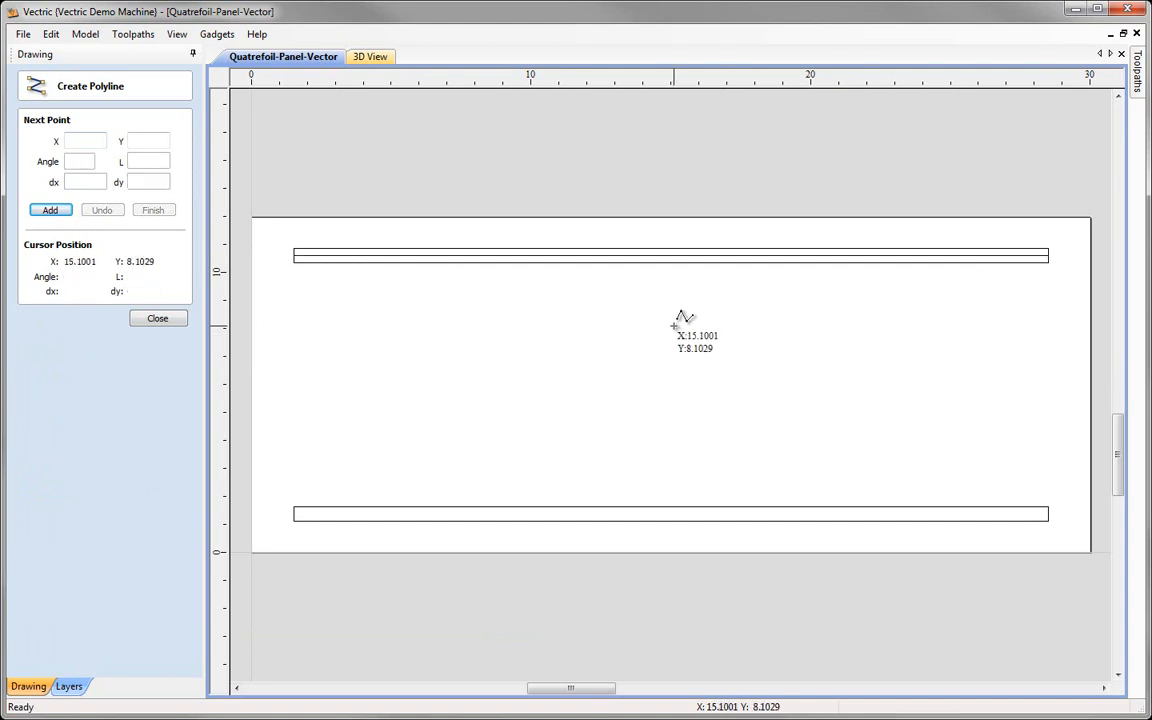
Step: Draw a polyline along the lower groove's centreline between the midpoints of its two short ends
click(298, 512)
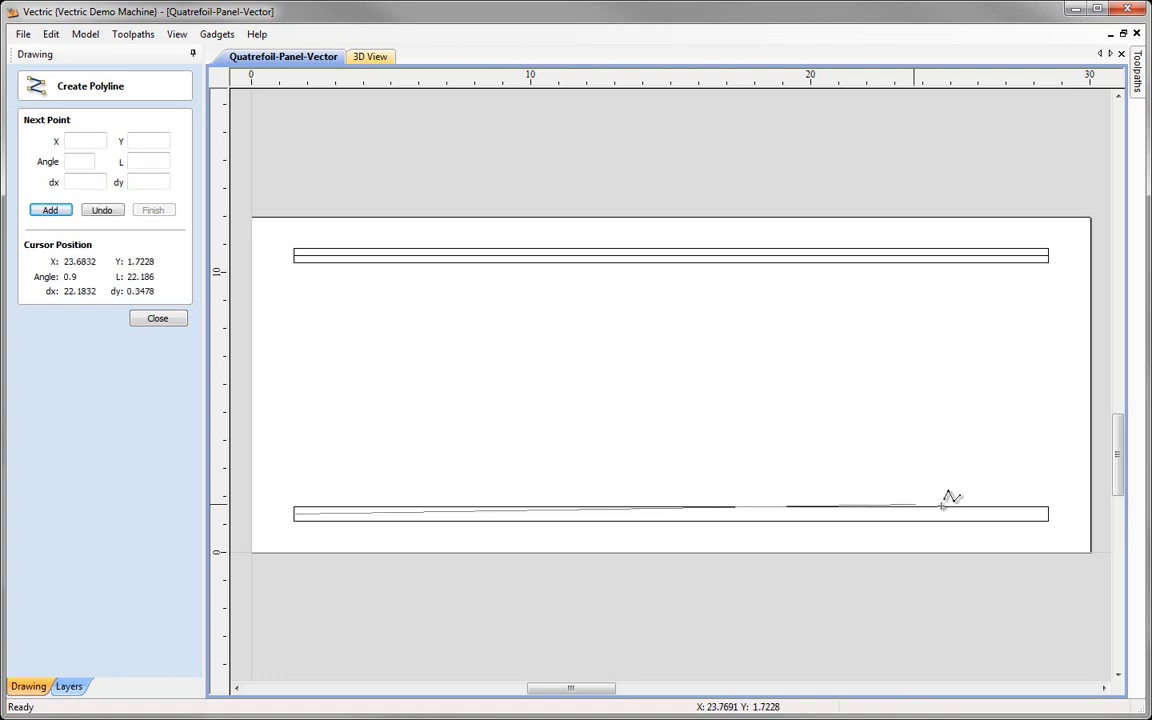
click(1048, 512)
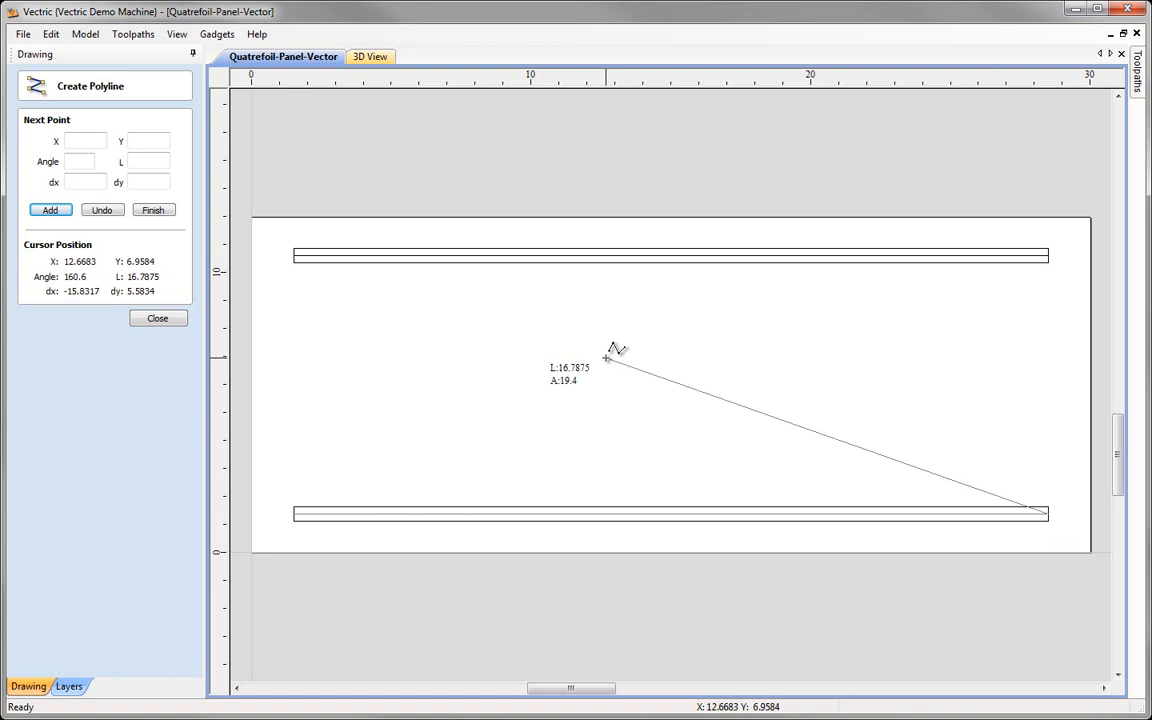
key(Escape)
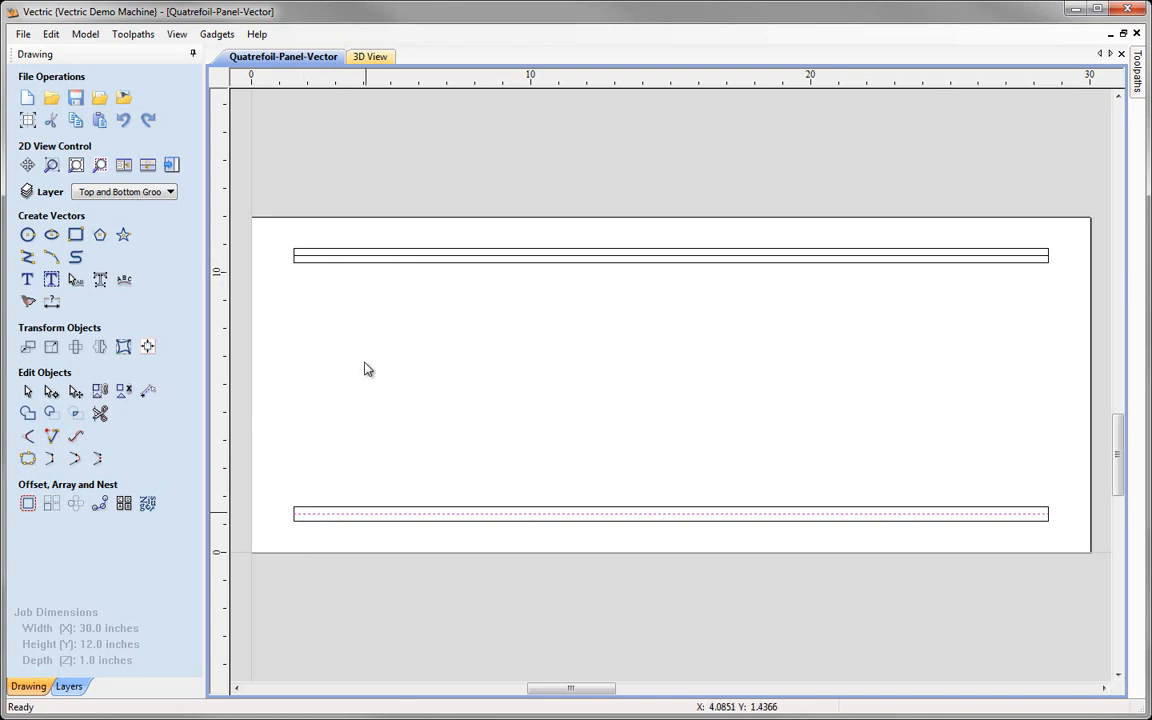
Step: Group the upper and lower groove centrelines and stretch the group symmetrically about its centre to about 27.55 inches wide
shift+click(351, 262)
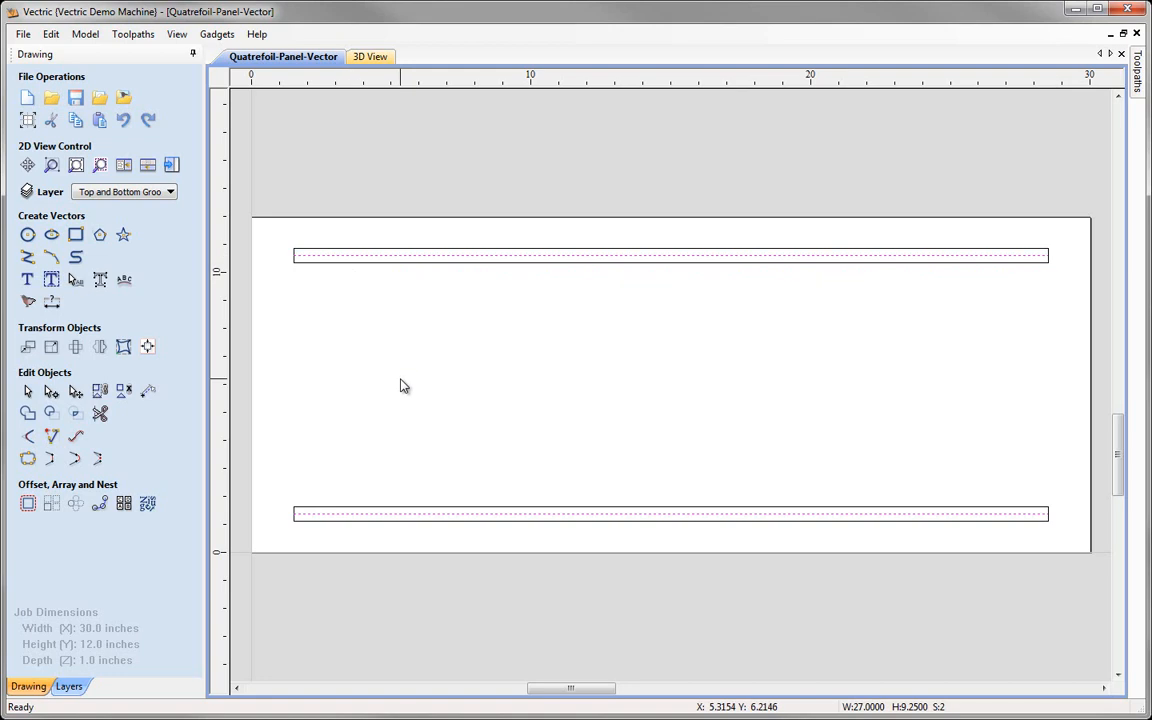
key(g)
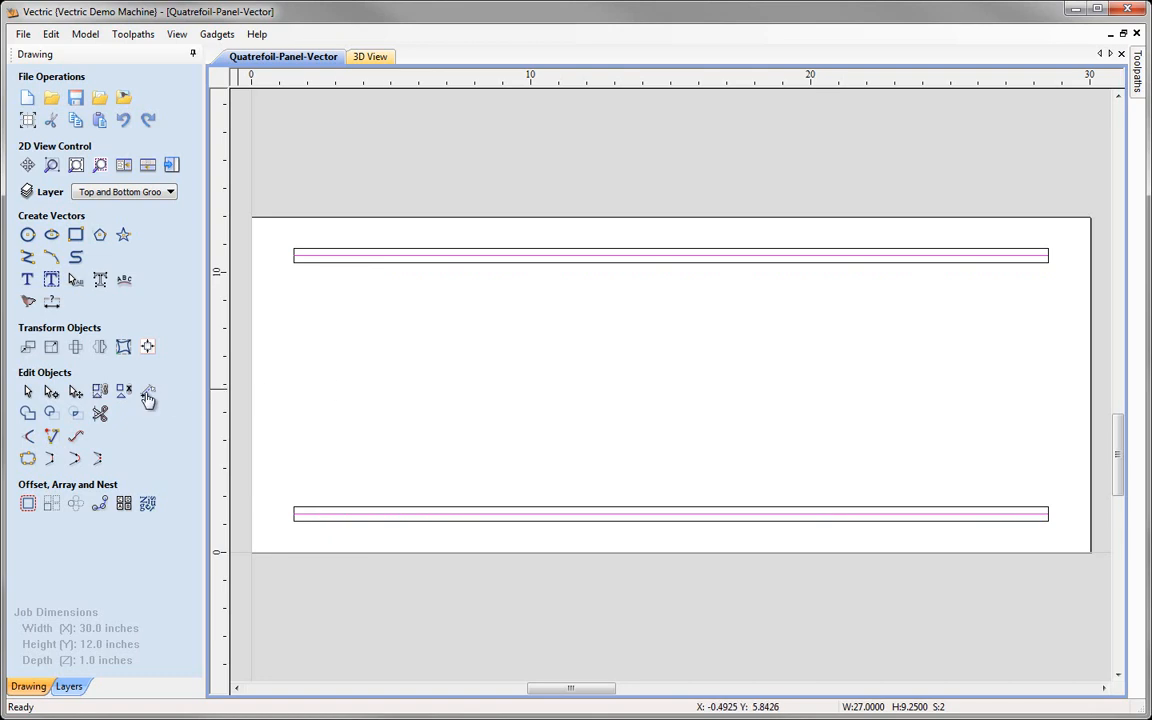
click(76, 393)
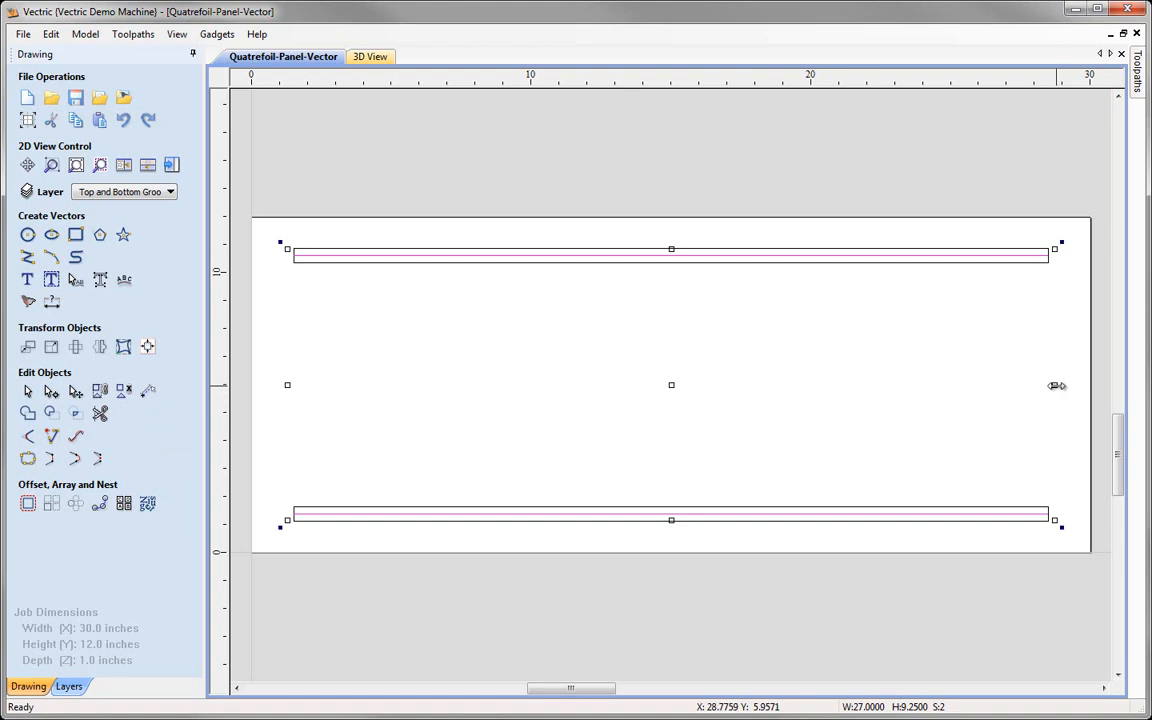
key(Escape)
alt+drag(1056, 386, 1055, 395)
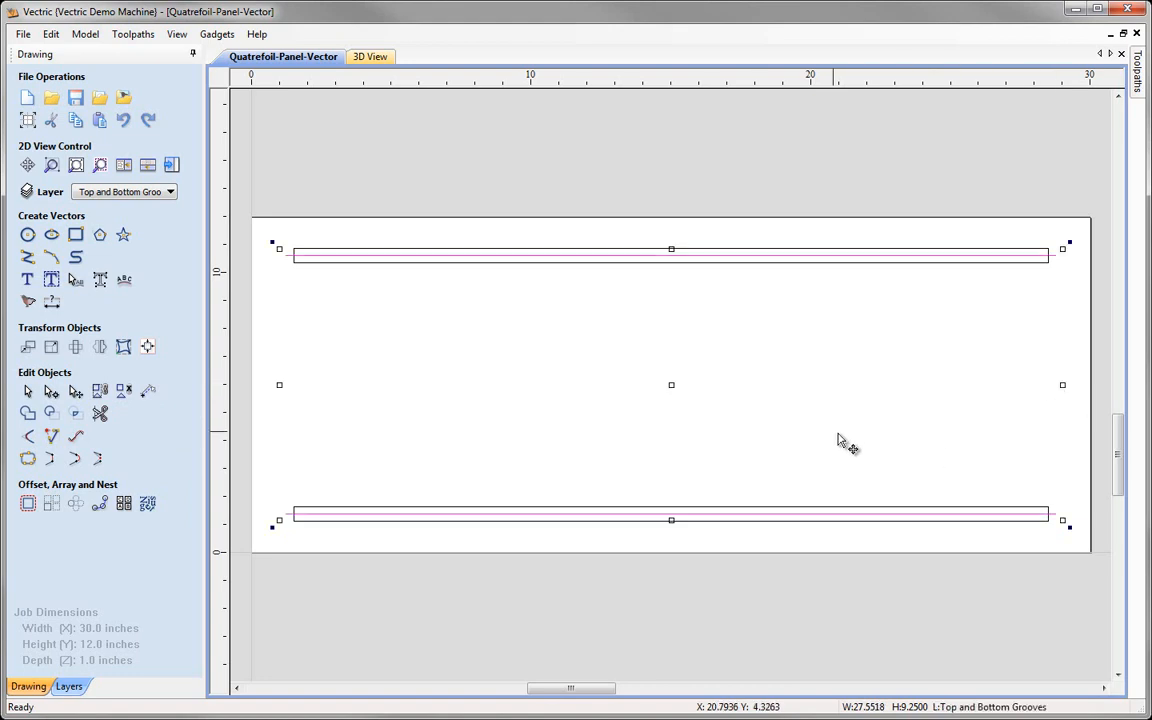
key(Escape)
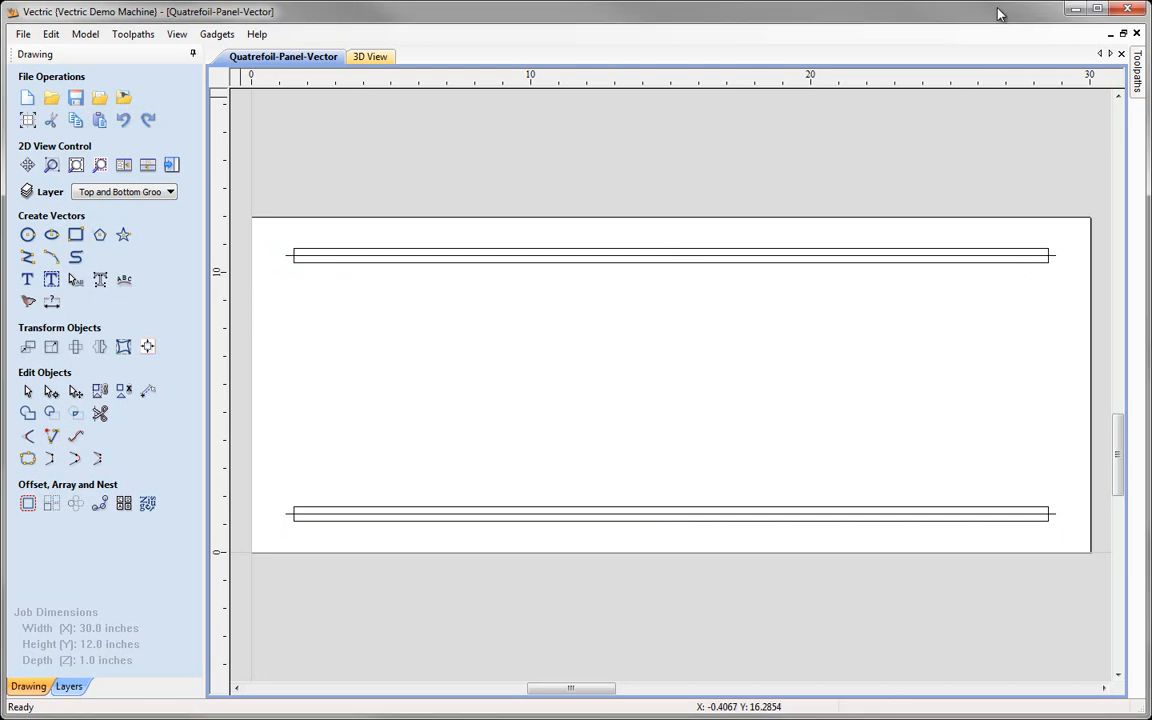
Step: Set up a 2D profile toolpath for the grouped groove centrelines with a 0.25 inch cut depth, machining on the vectors
key(F12)
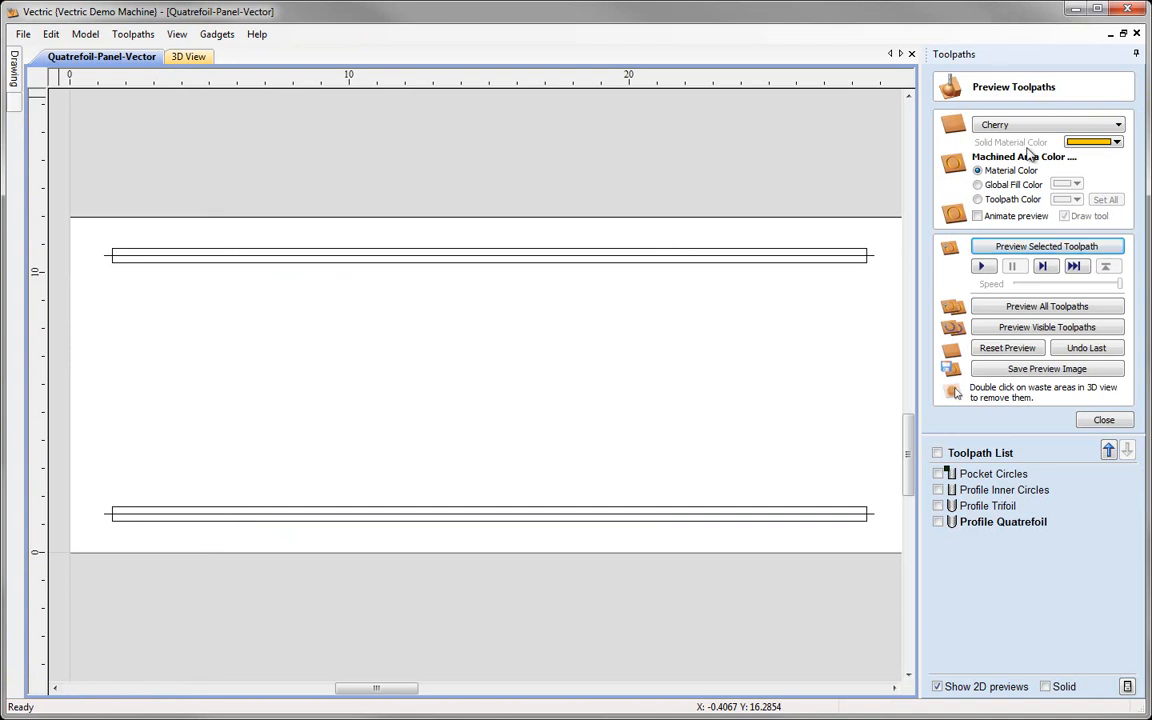
click(1104, 421)
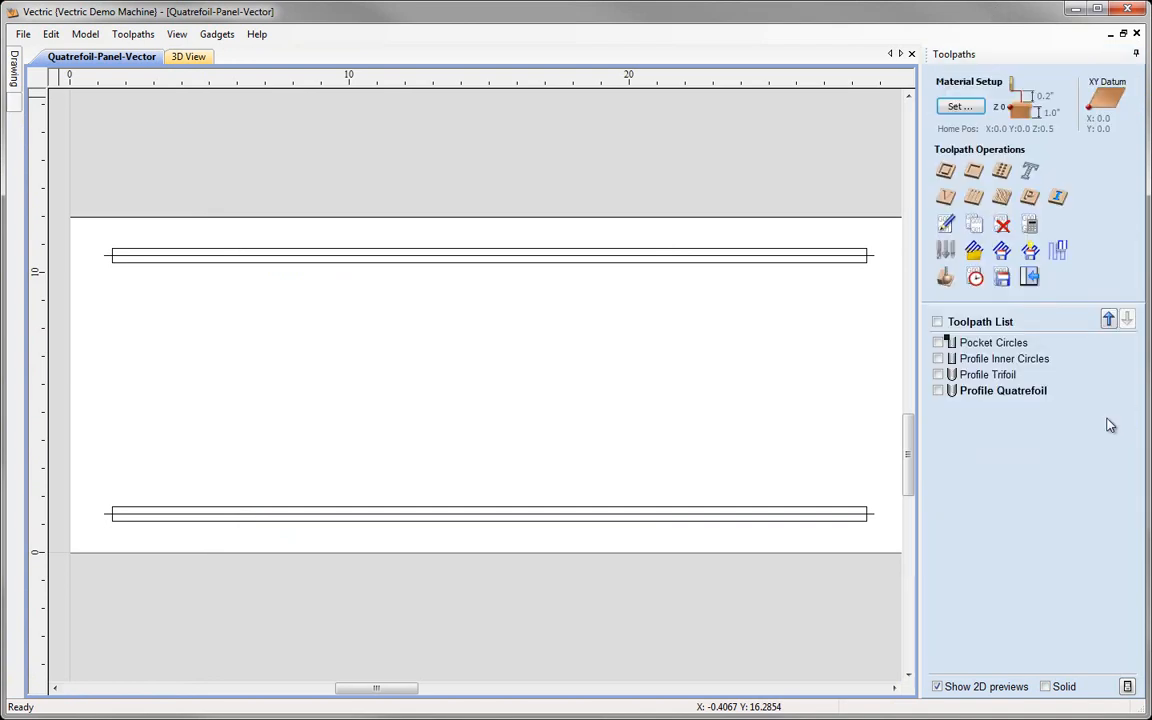
click(810, 256)
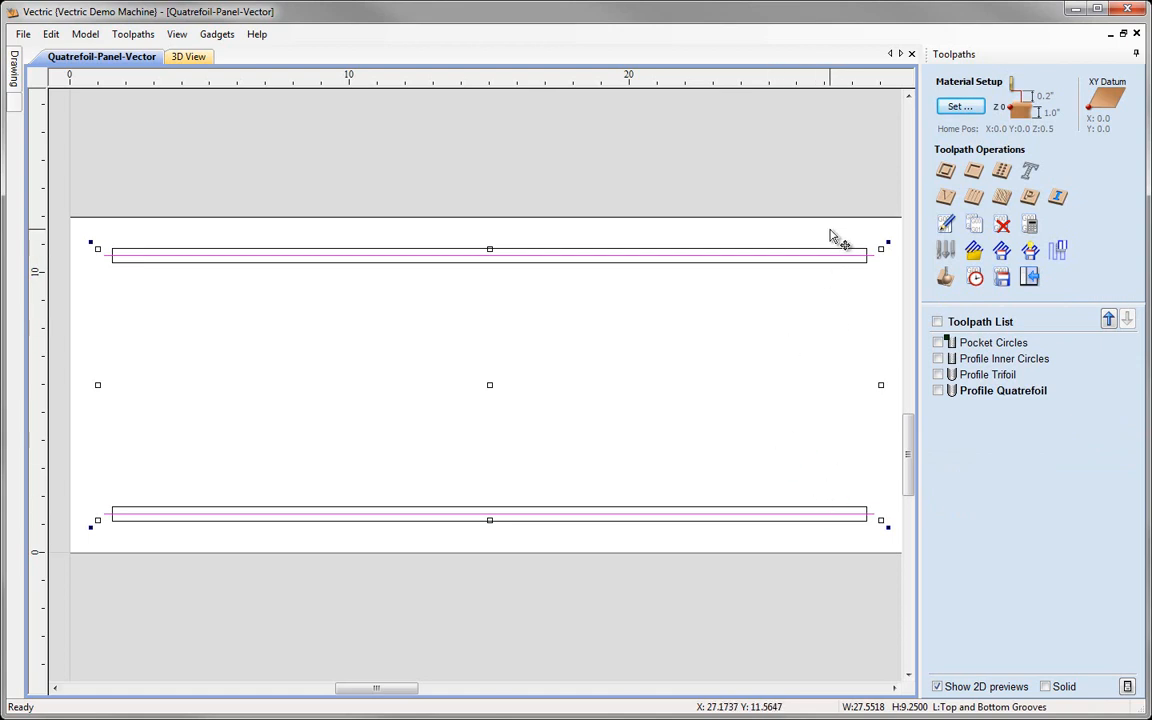
click(946, 173)
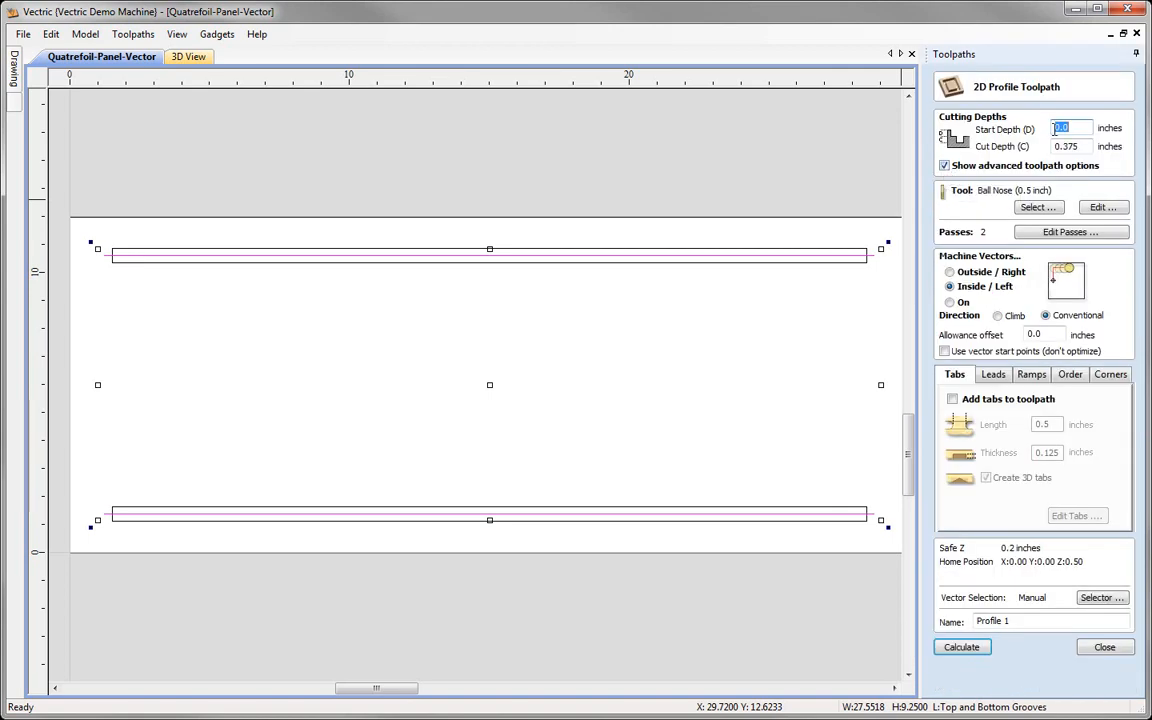
key(Tab)
text(0.2)
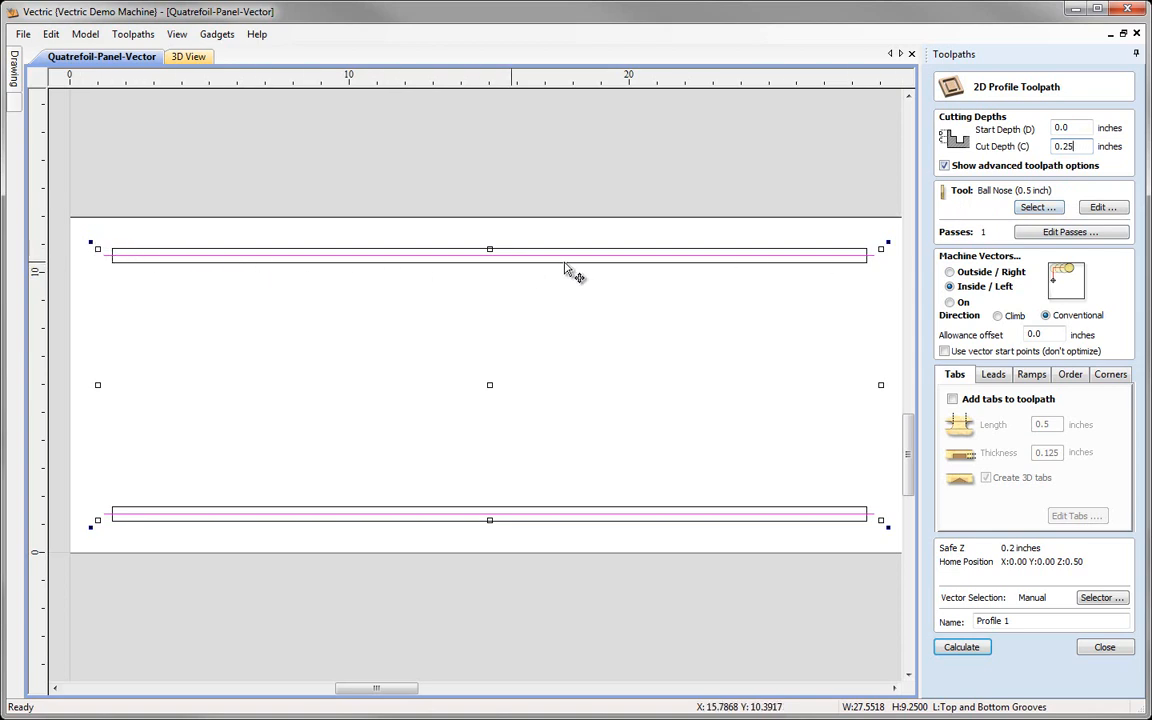
click(958, 302)
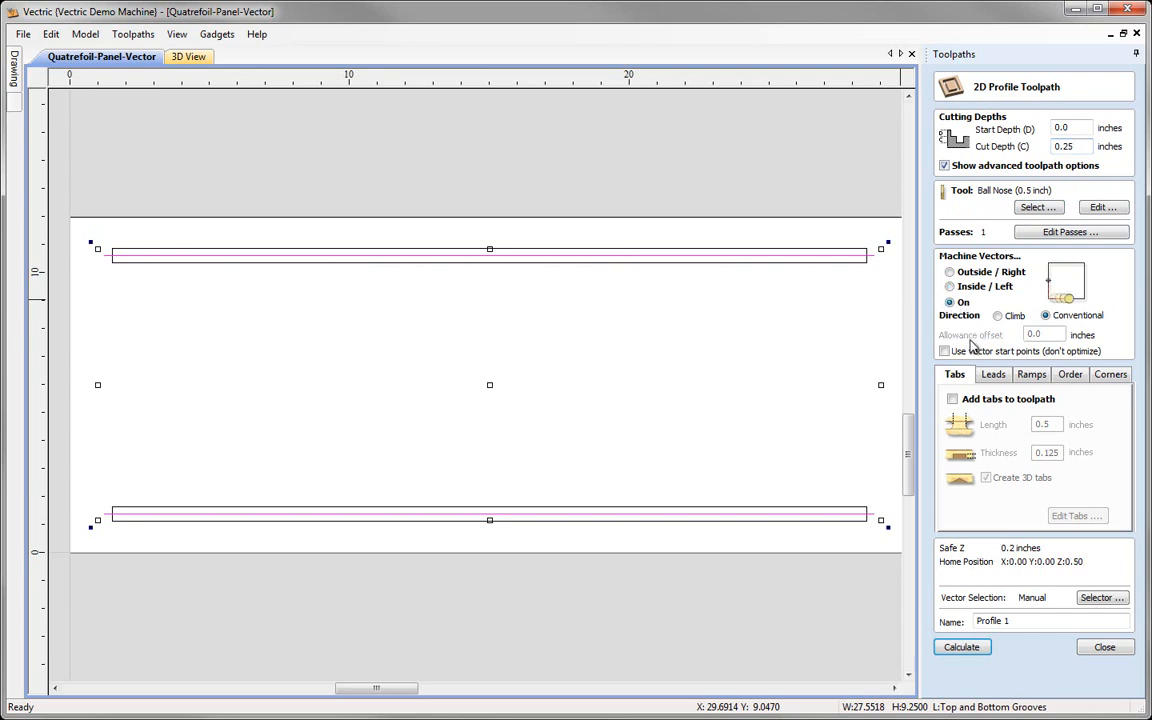
Step: Name the groove toolpath Profile Top and Bottom and calculate it
double_click(1008, 621)
text(Top and Bottom)
click(962, 647)
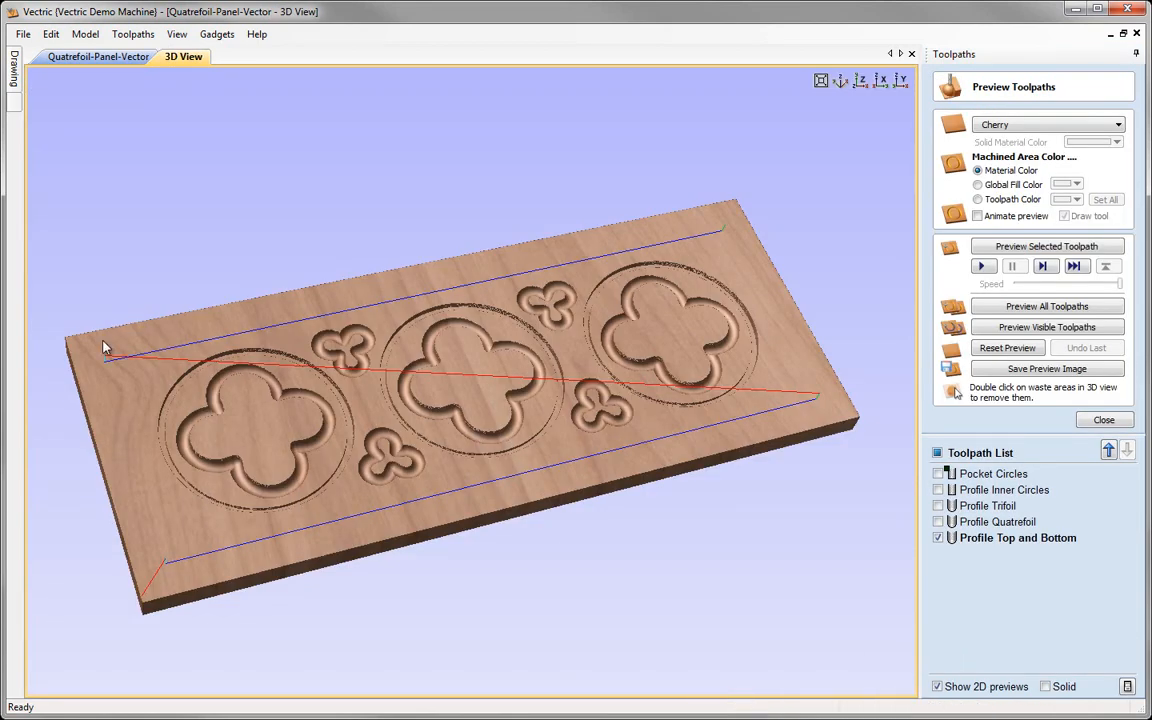
Step: Preview the Profile Top and Bottom toolpath on the 3D panel and tile the 2D and 3D views
click(1018, 247)
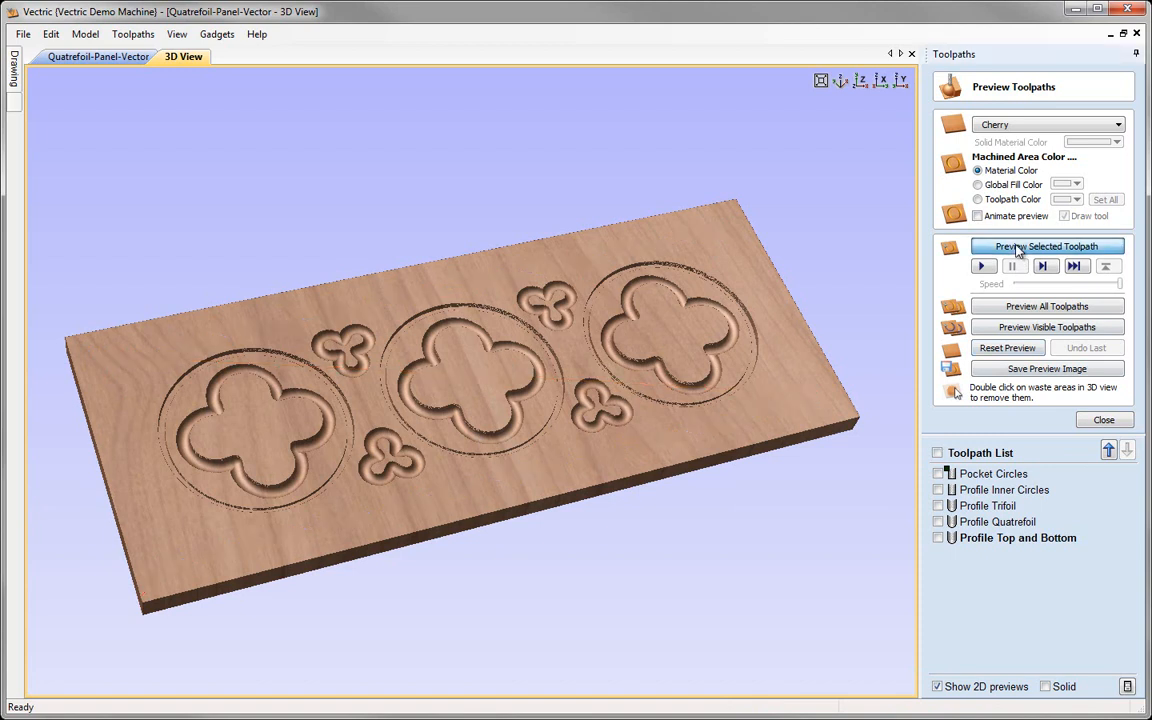
drag(536, 455, 577, 447)
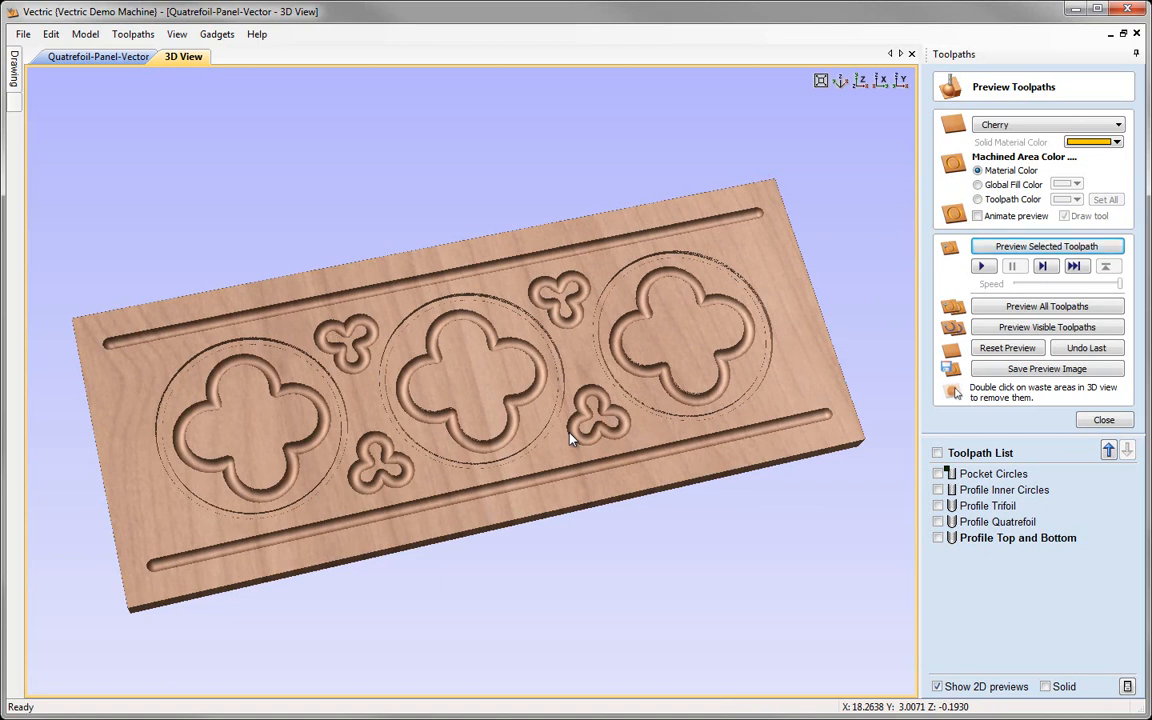
key(F4)
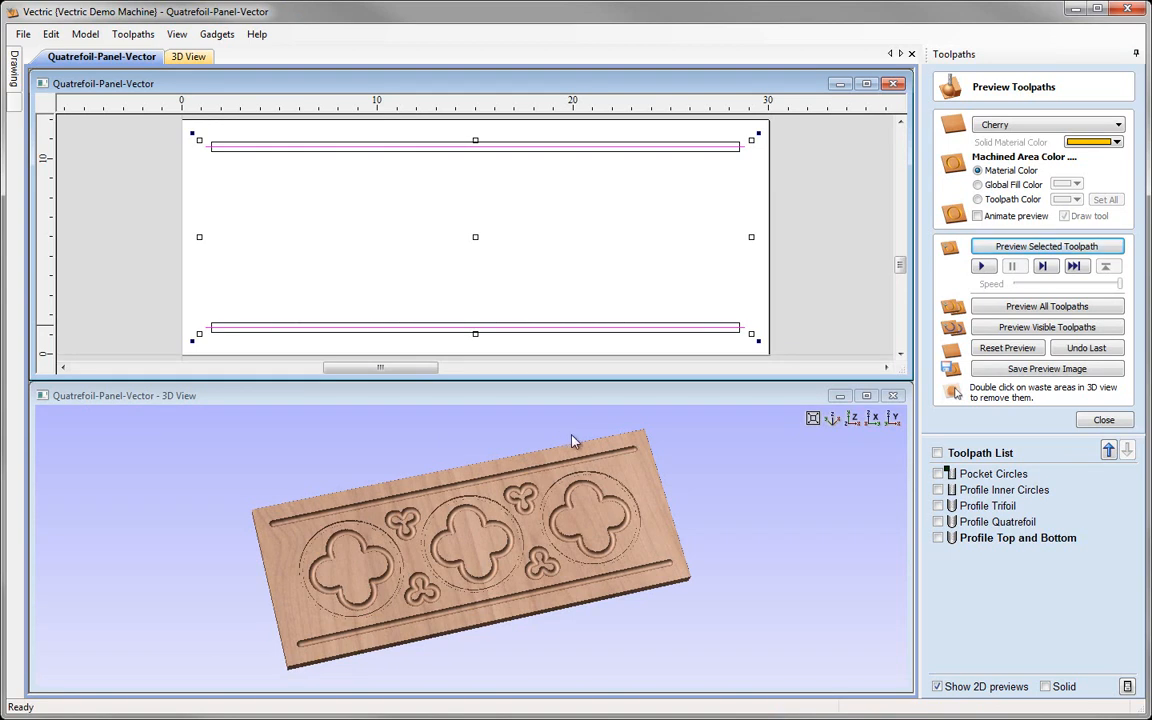
click(1104, 420)
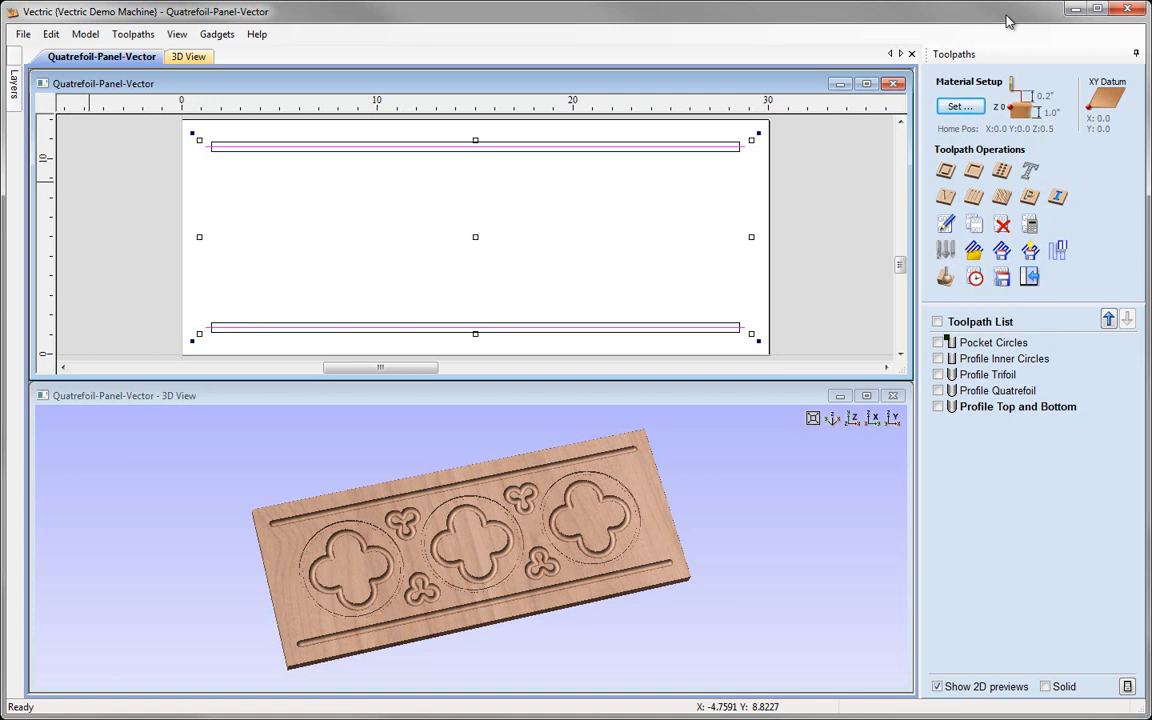
Step: Hide the Top and Bottom Grooves layer and make the VCarve Shape layer visible and active
key(ctrl+l)
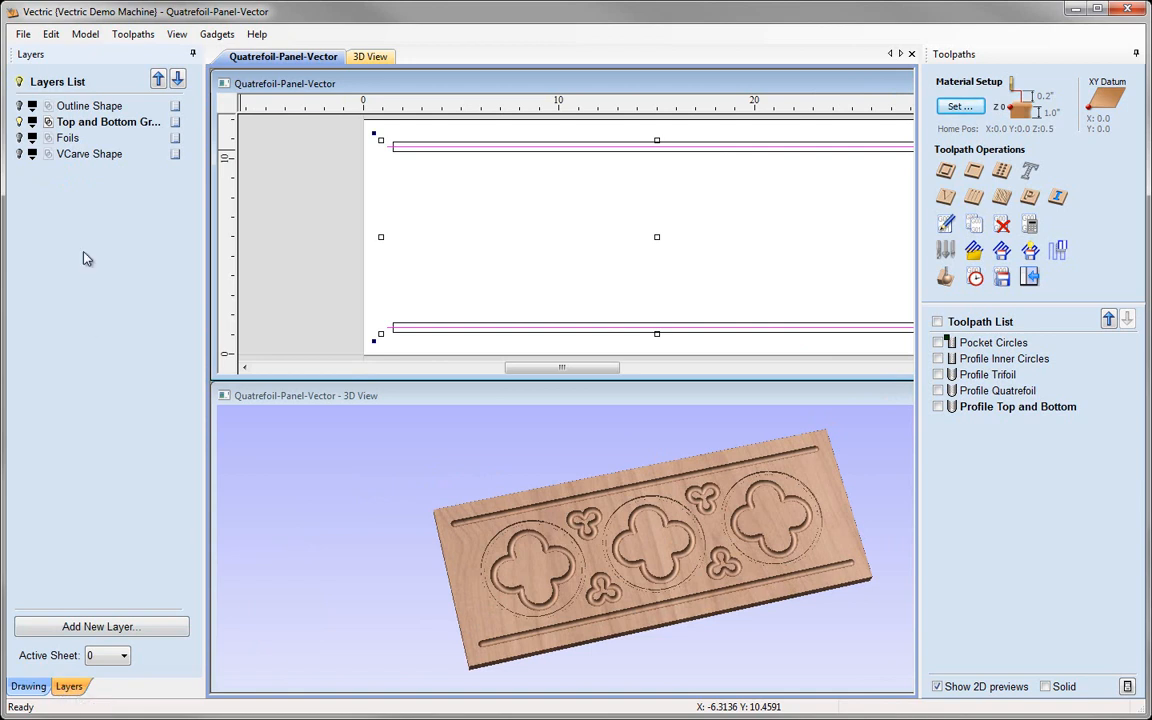
click(19, 122)
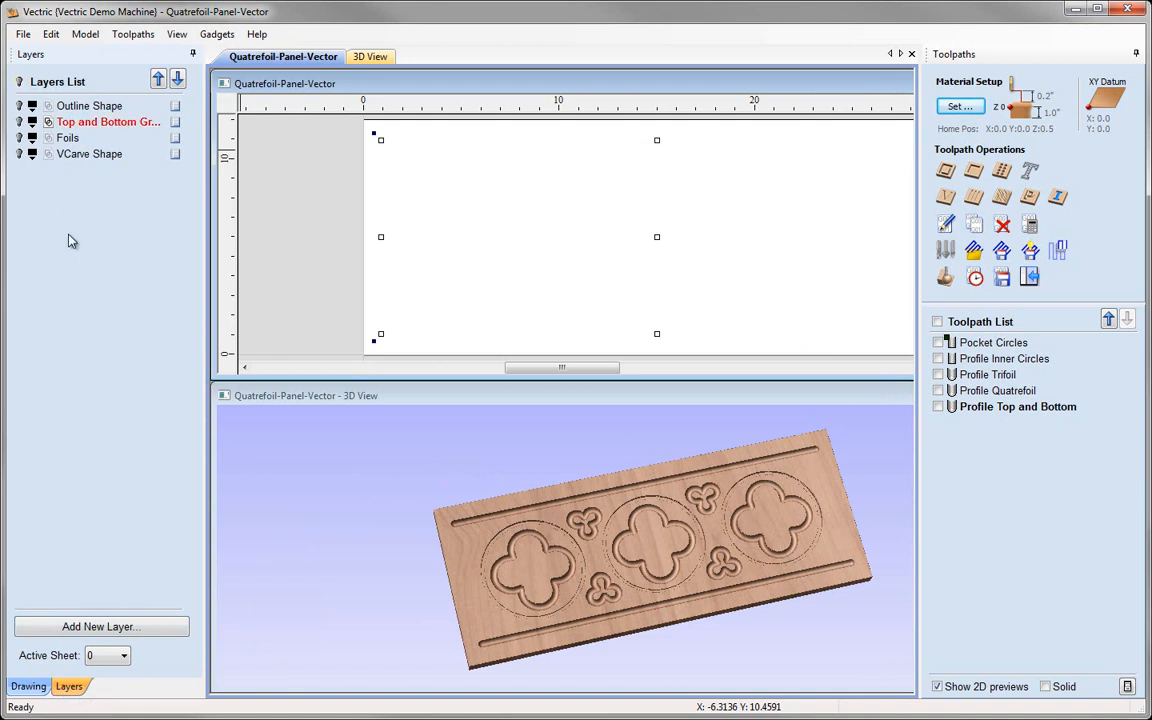
click(19, 138)
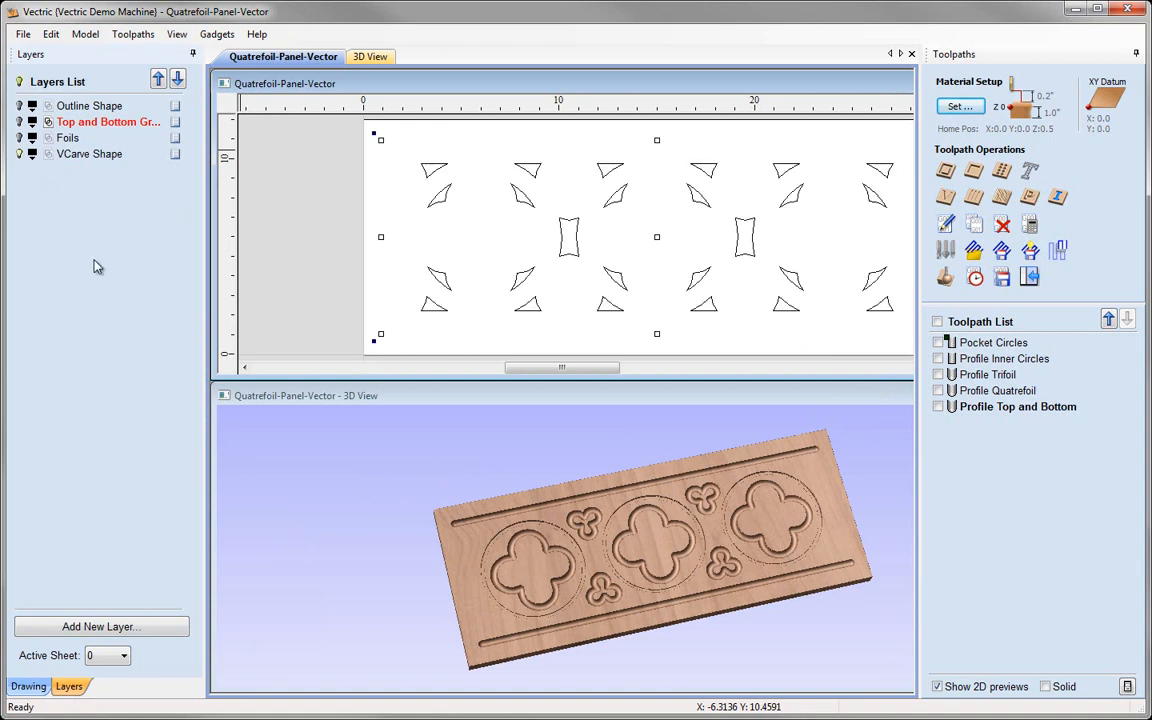
click(66, 154)
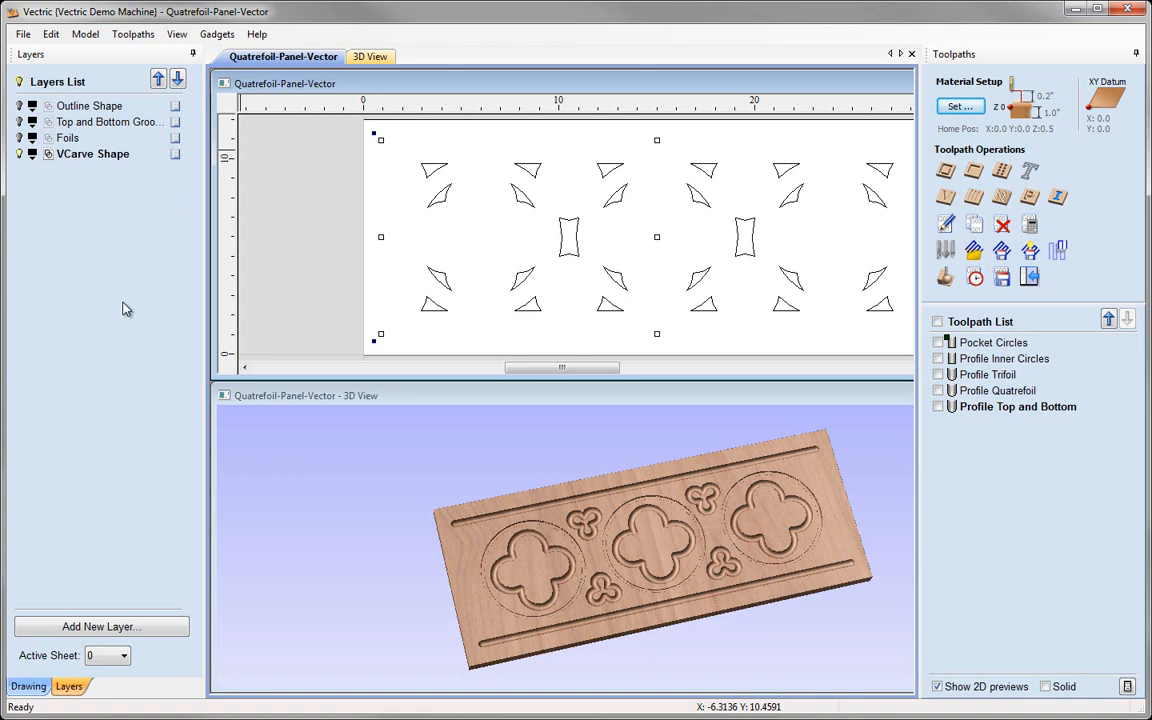
Step: Select the twelve slanted shapes in the two inner rows of the VCarve Shape layer and group them
key(F12)
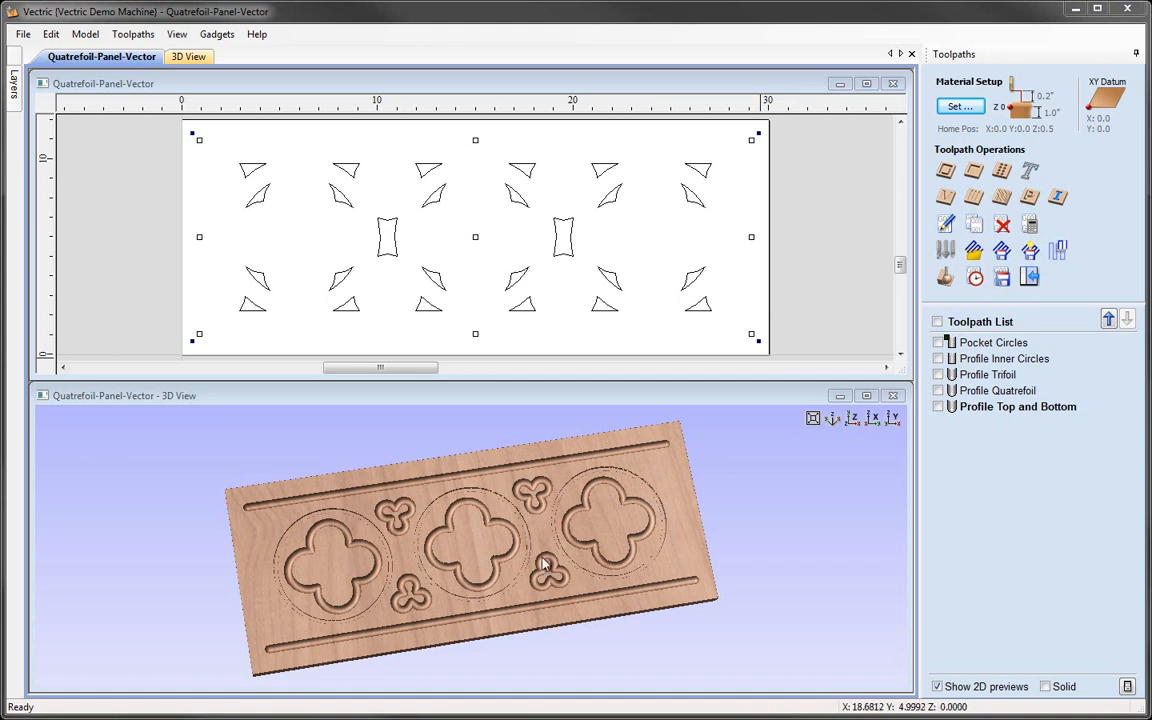
scroll(507, 570, up, 5)
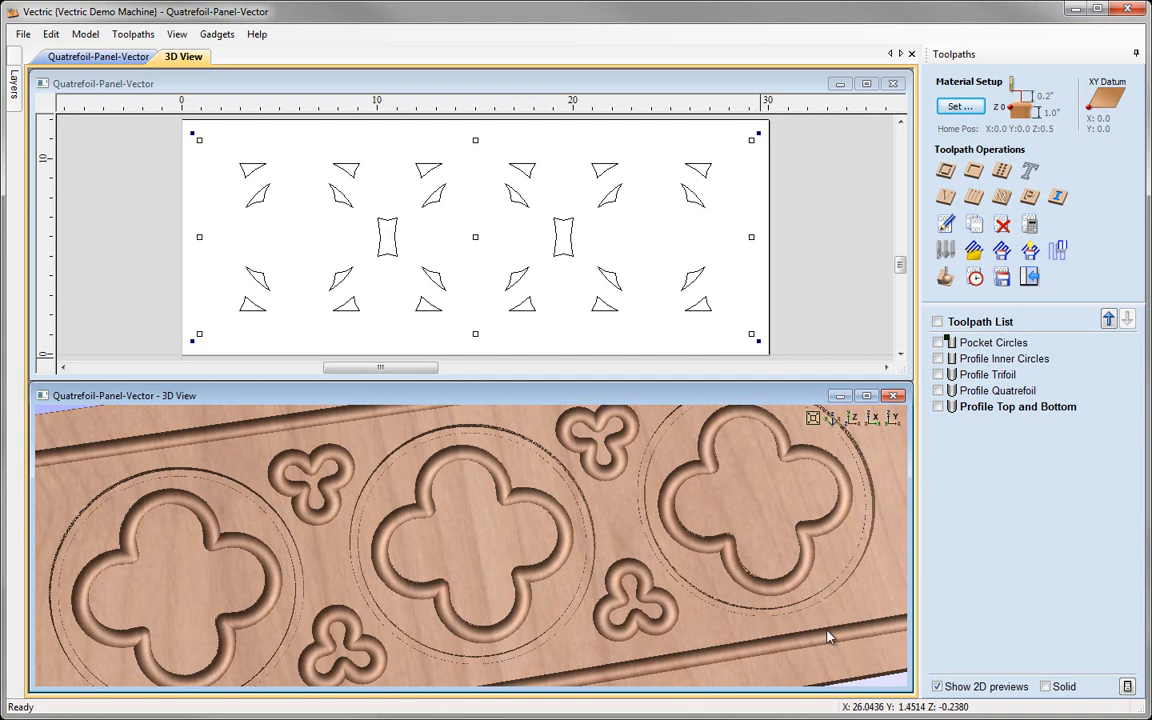
click(834, 419)
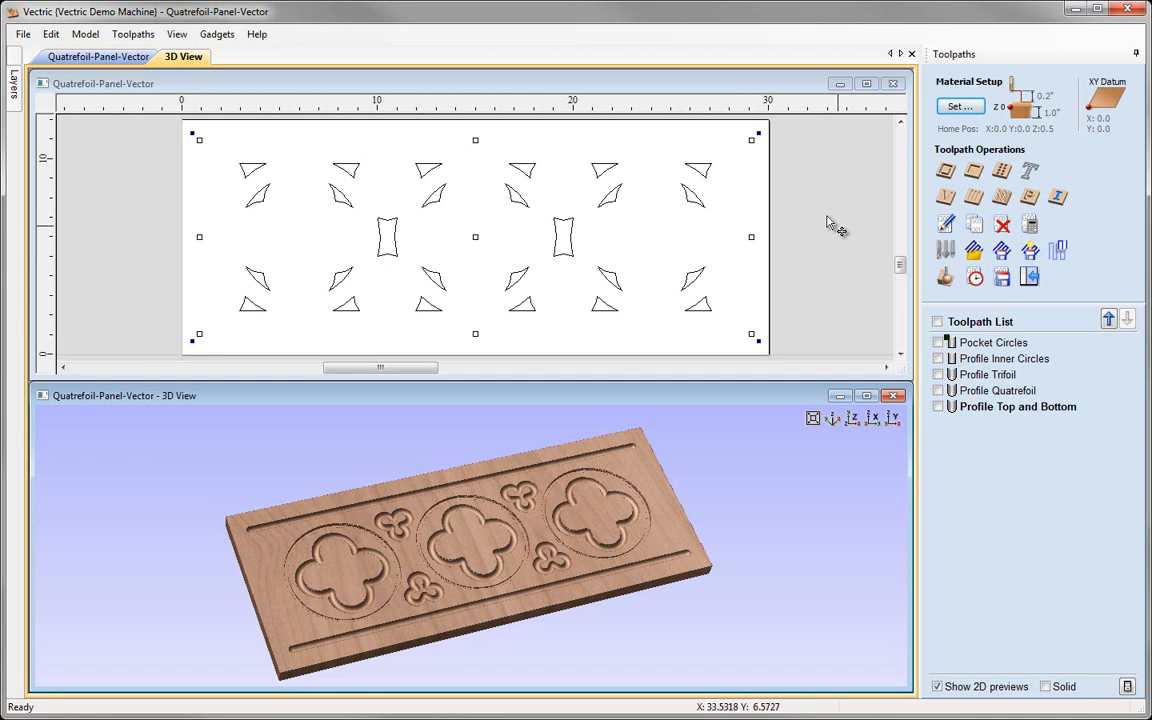
click(797, 203)
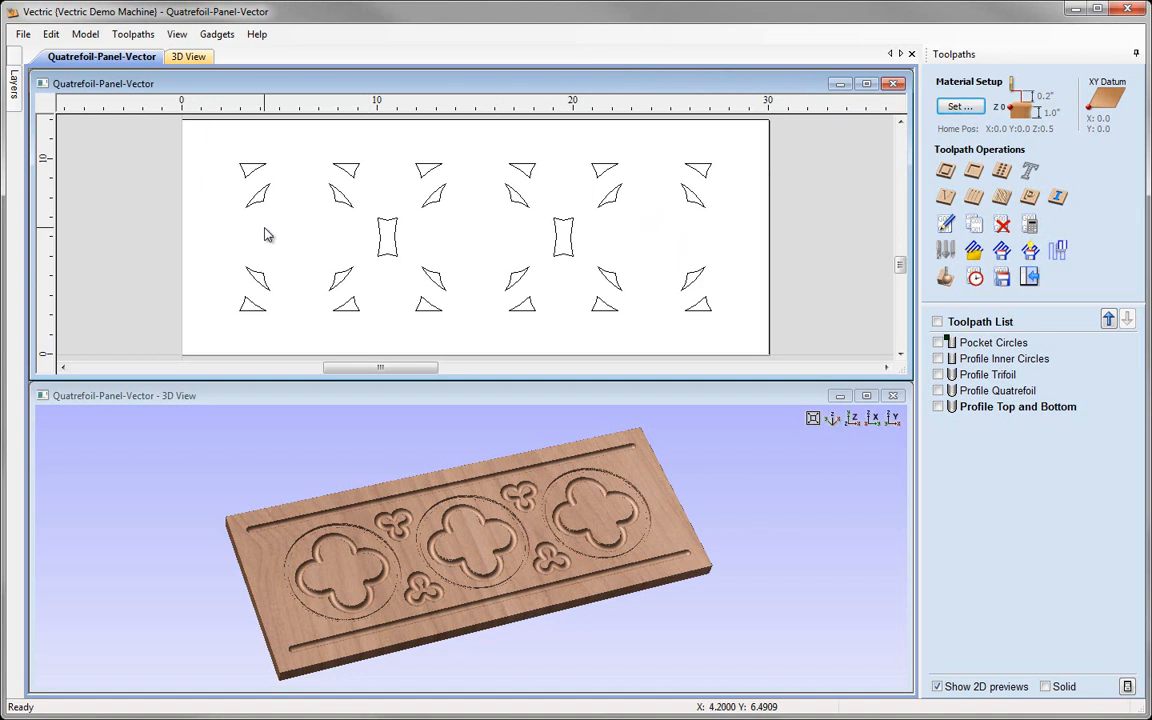
click(251, 197)
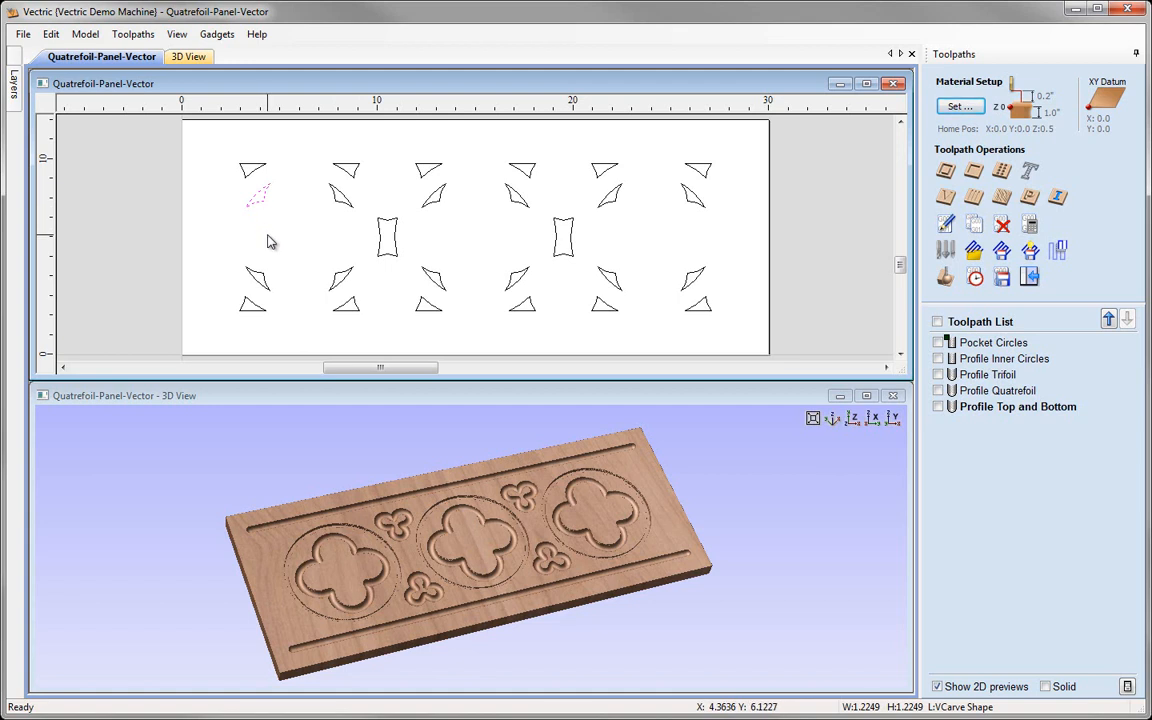
shift+click(257, 278)
shift+click(341, 198)
shift+click(342, 278)
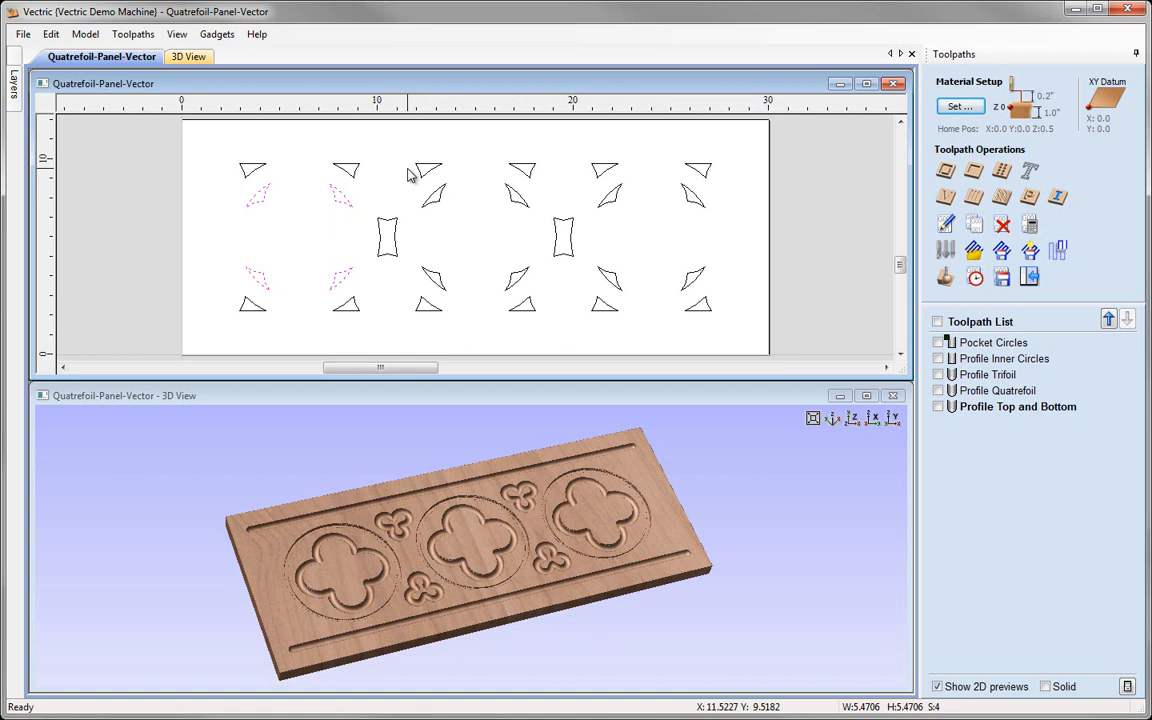
drag(408, 175, 540, 311)
shift+drag(540, 311, 540, 311)
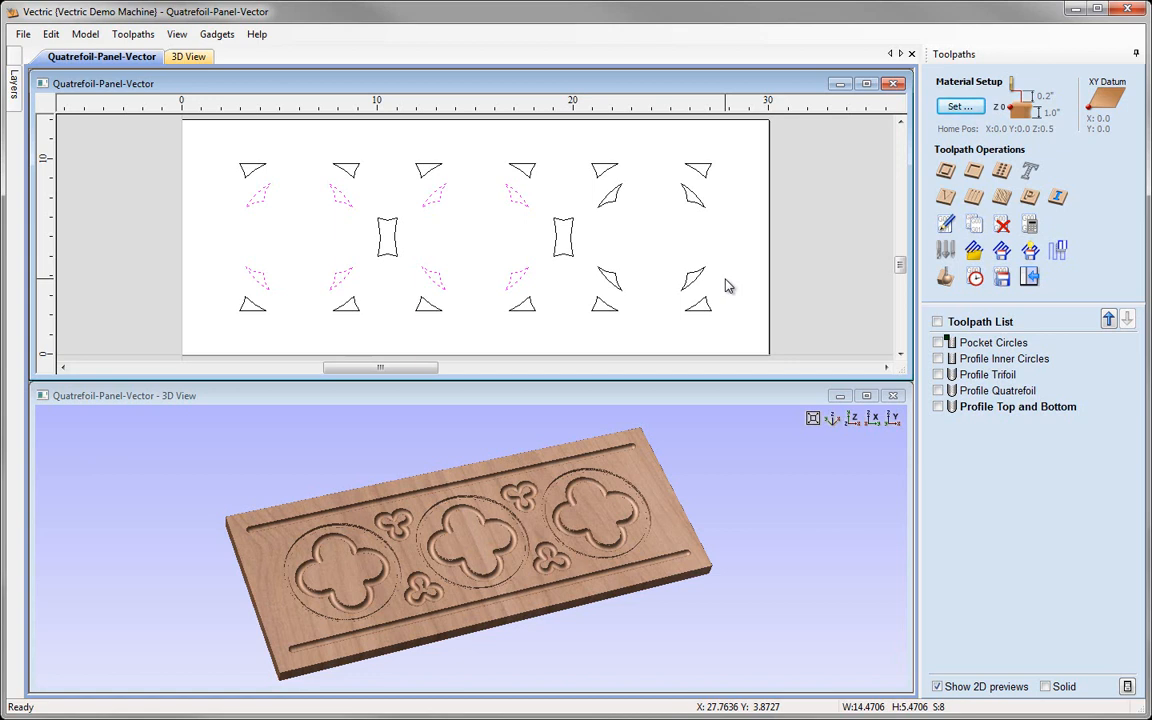
drag(700, 288, 612, 200)
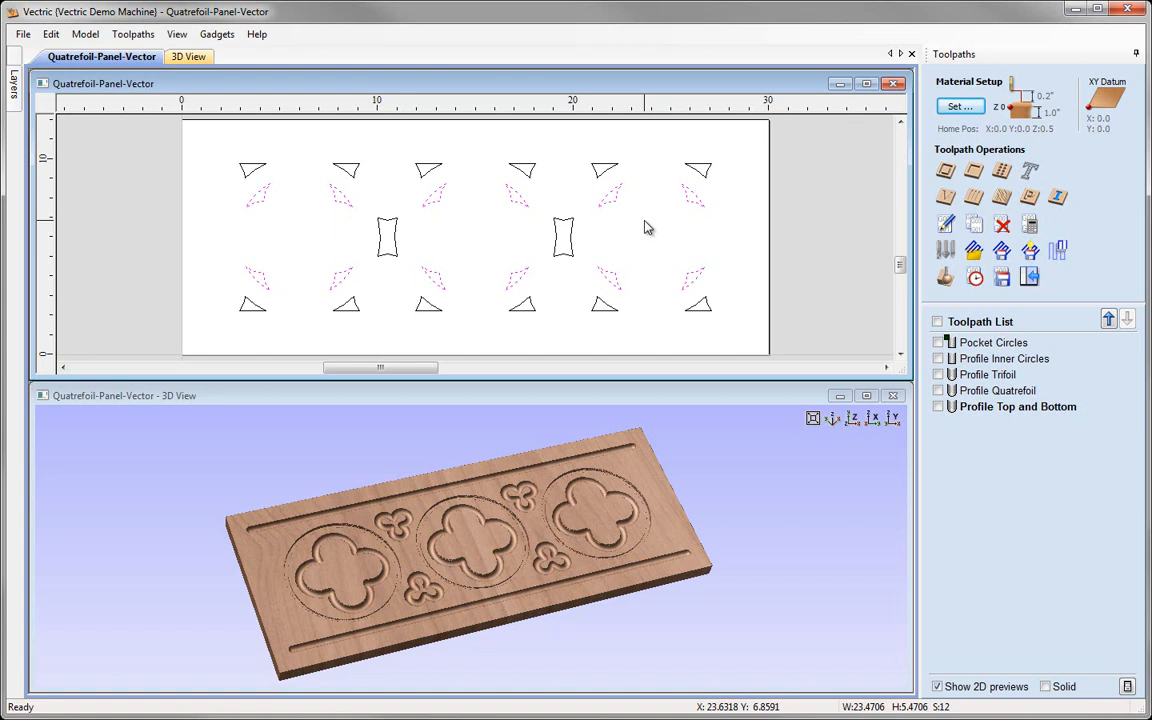
click(645, 228)
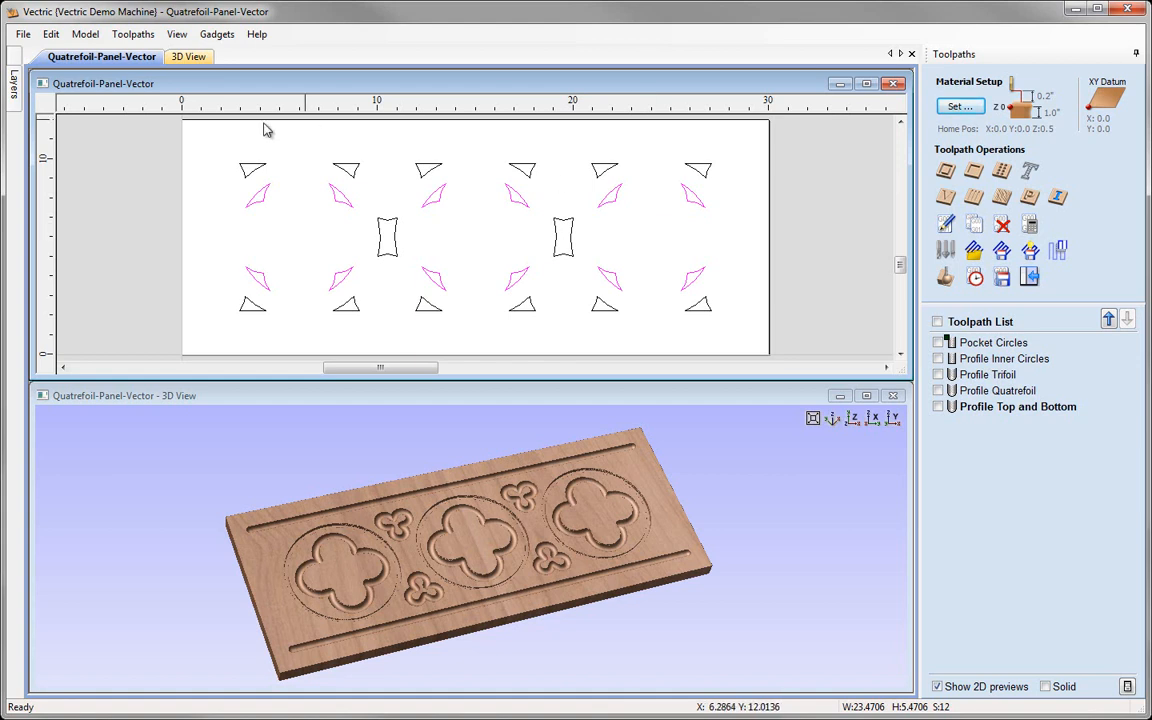
Step: Select the twelve outer-row corner shapes and the two centre shapes of the VCarve Shape layer and group them separately from the slanted shapes
click(209, 142)
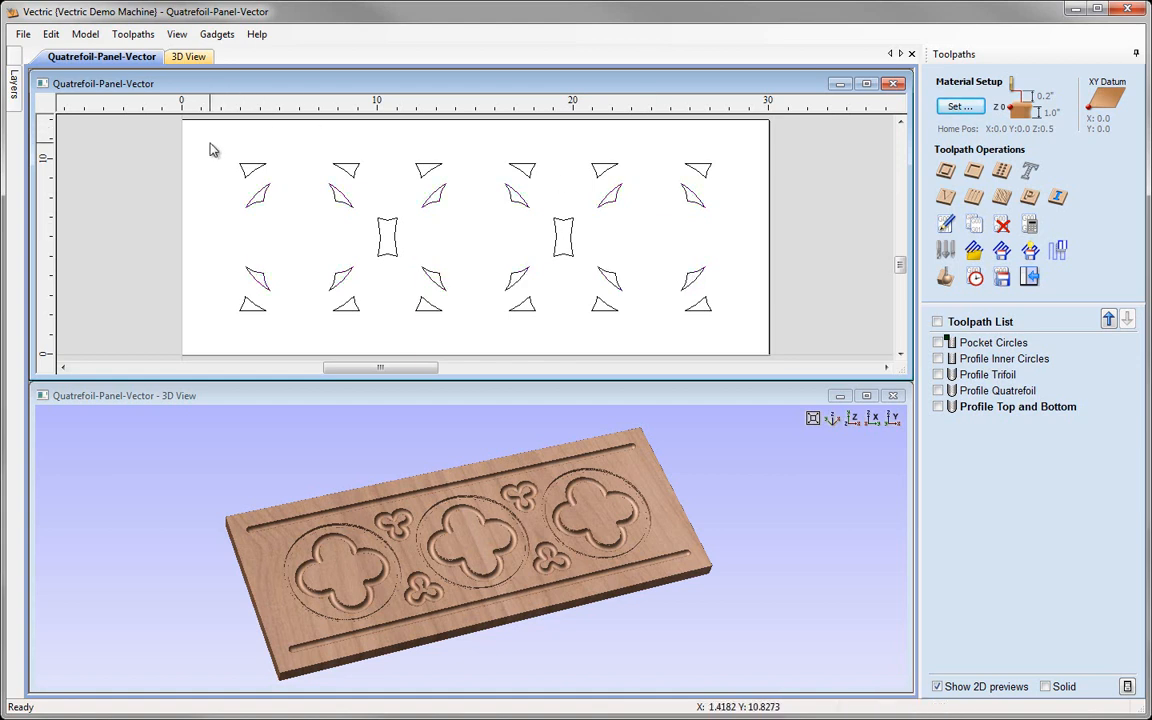
drag(205, 136, 753, 341)
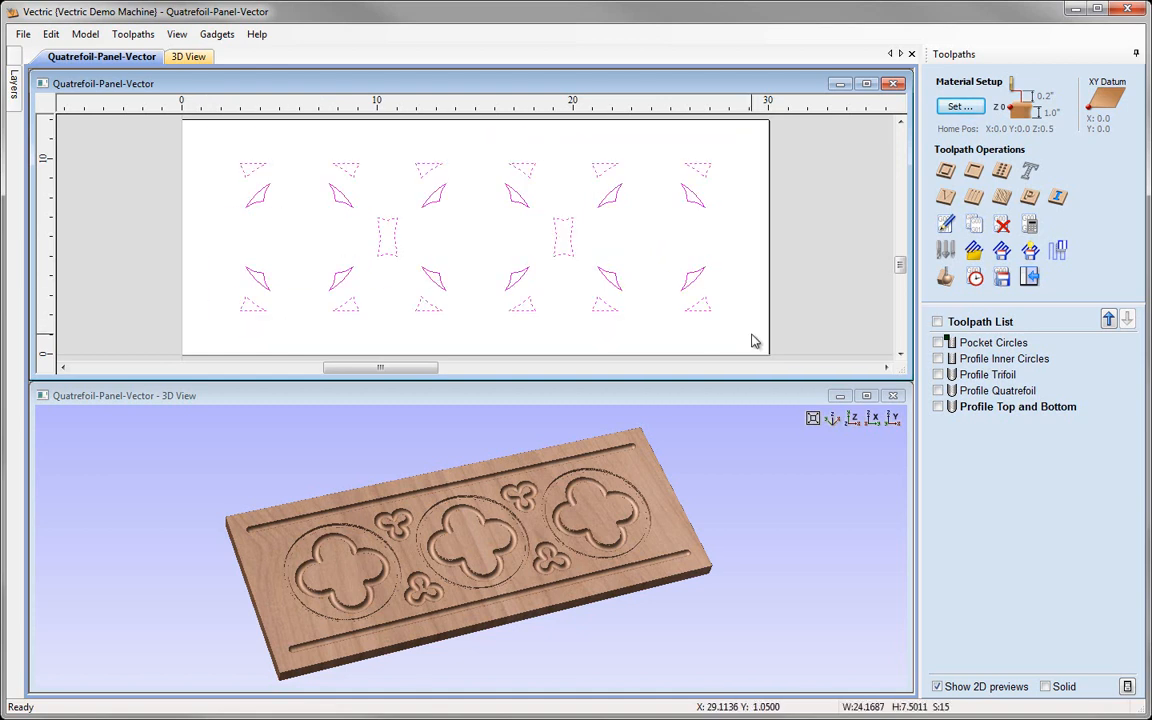
shift+click(437, 207)
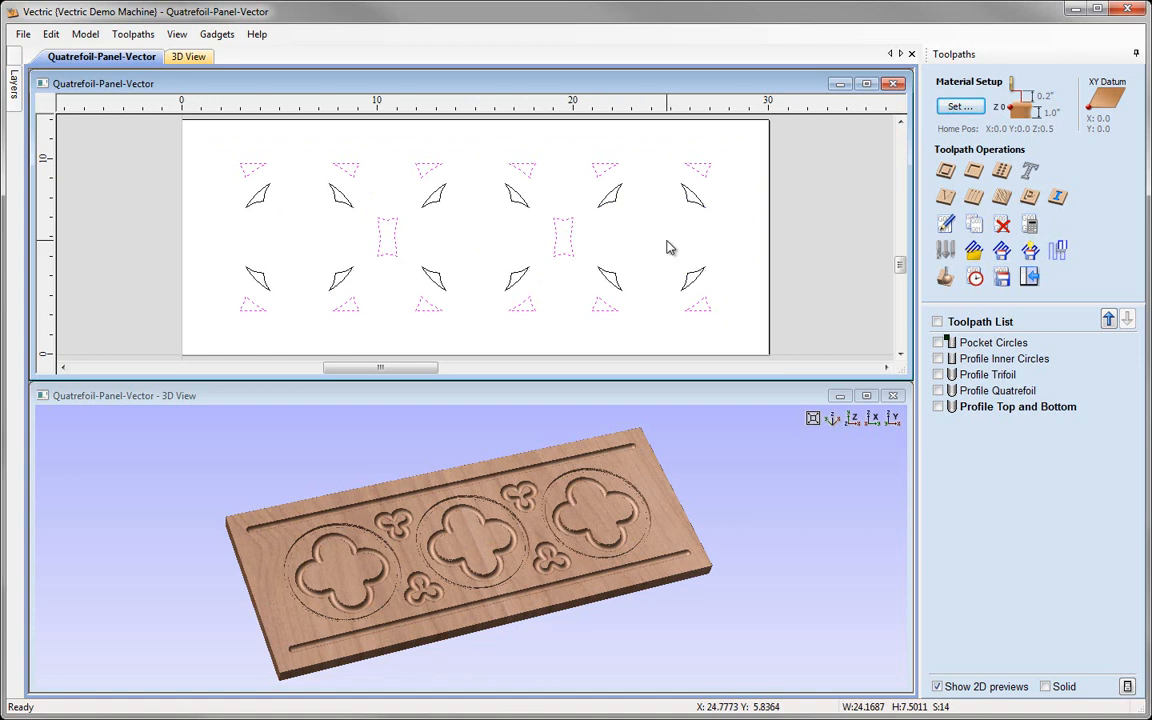
key(g)
click(625, 218)
click(609, 207)
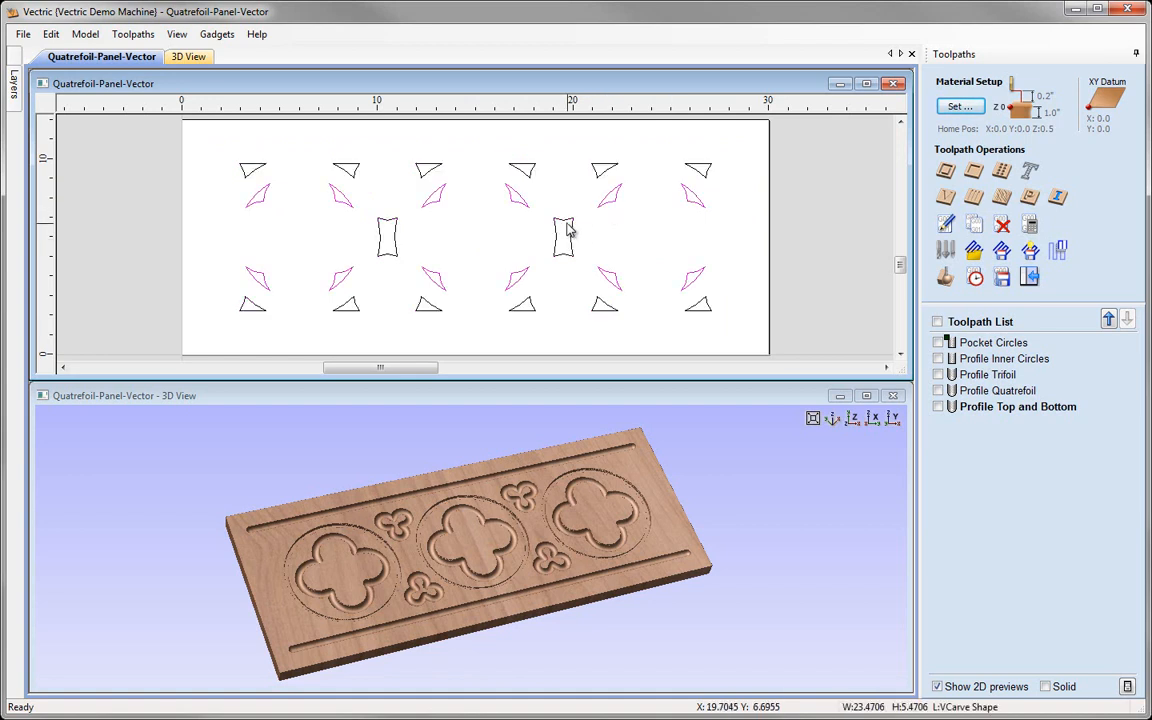
click(566, 229)
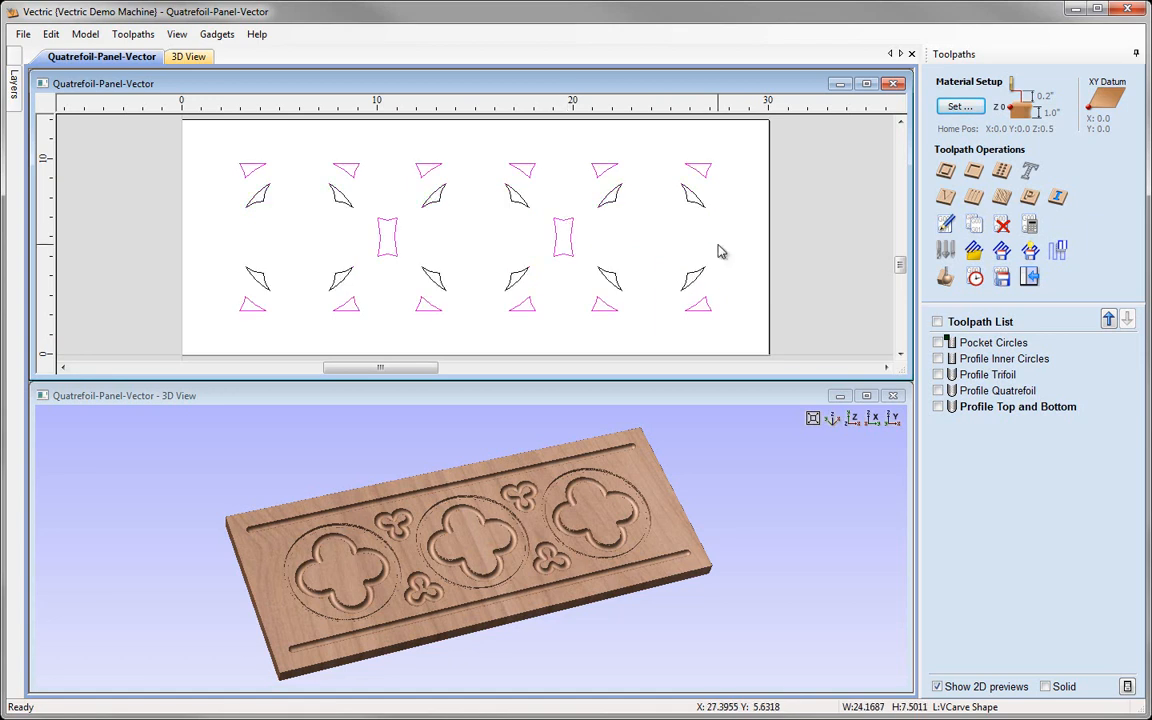
click(716, 250)
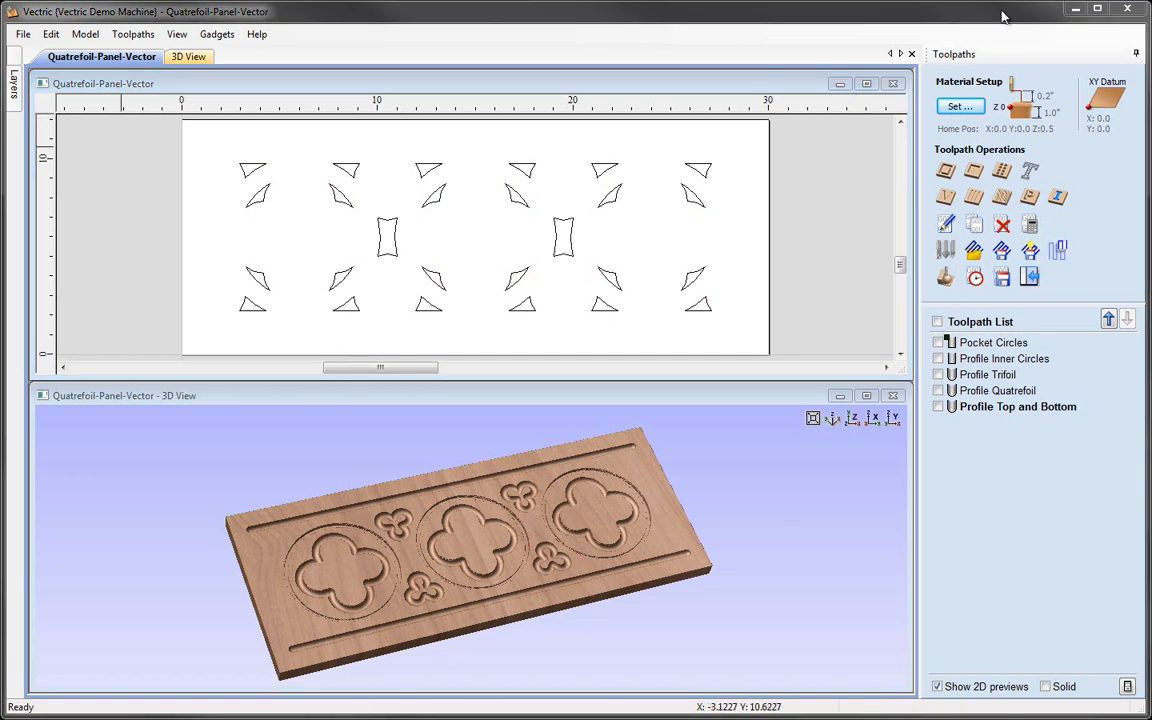
Step: Calculate a V-carve toolpath named V-Carve Surface for the outer and centre shape group, using the V-Bit (90 deg 1.25") at 0.0 start depth
click(607, 170)
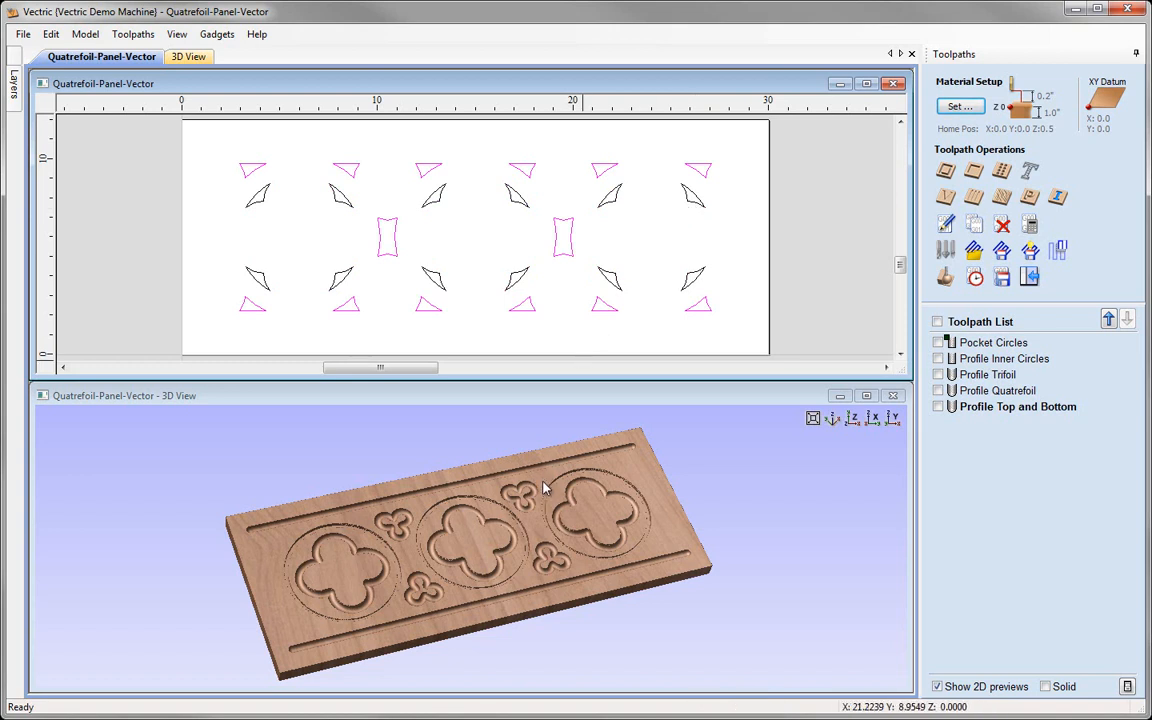
click(946, 199)
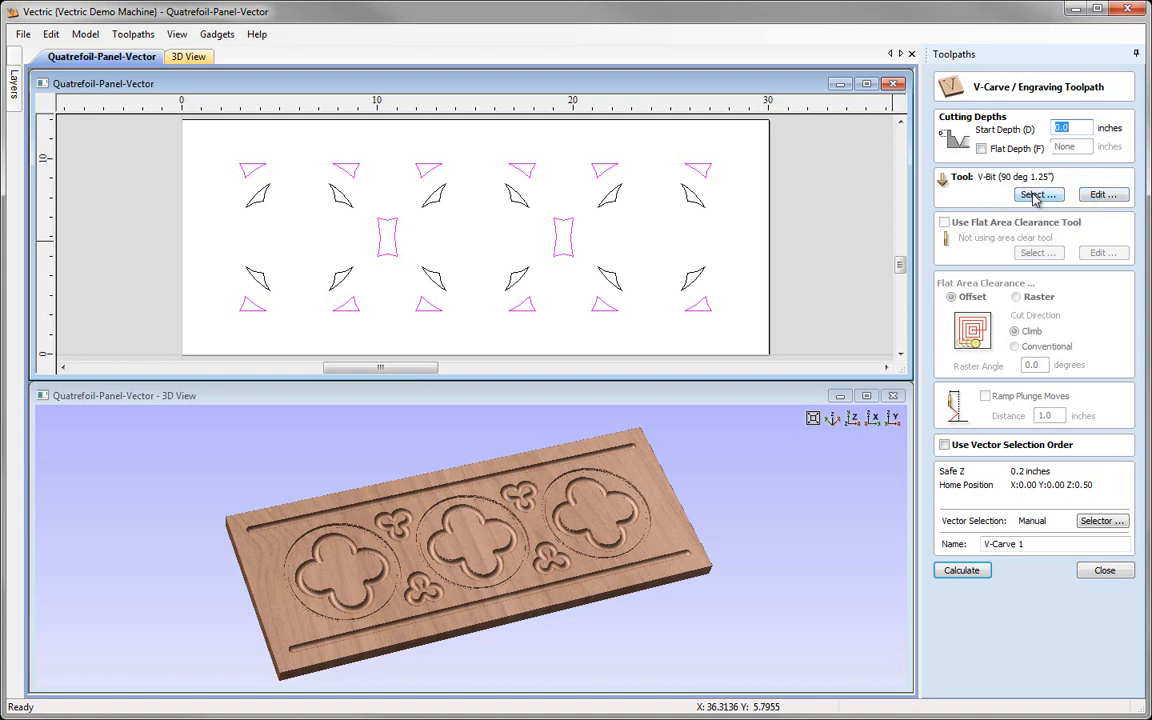
click(1101, 195)
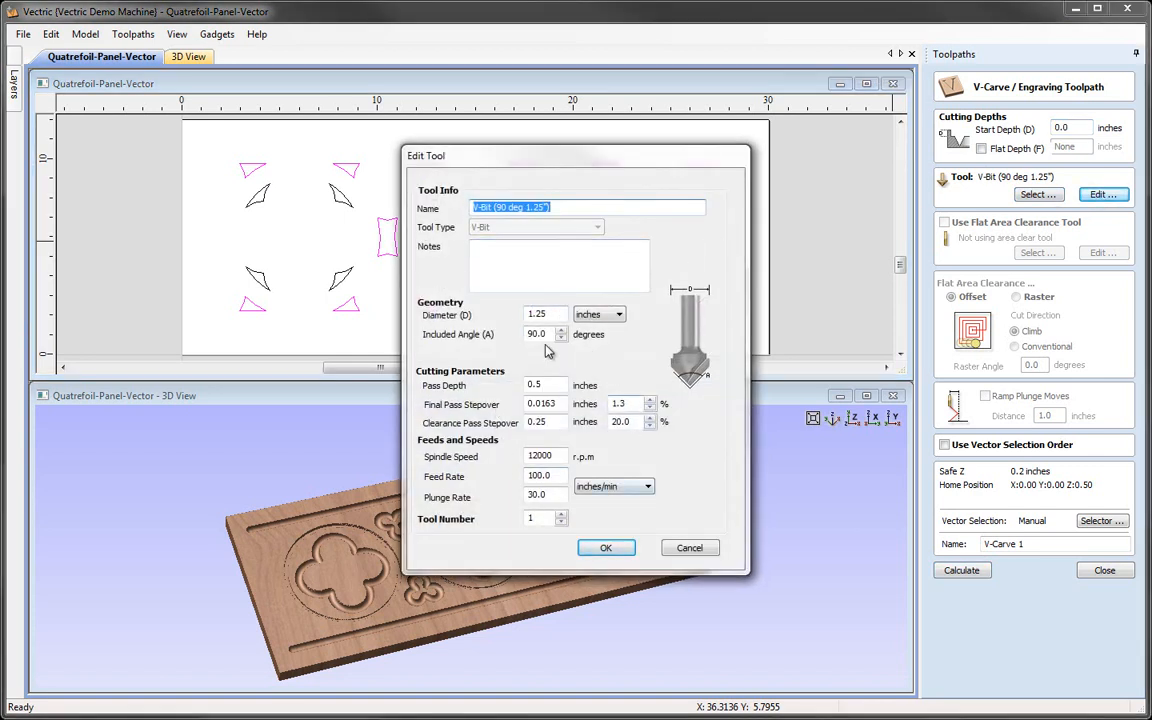
click(600, 547)
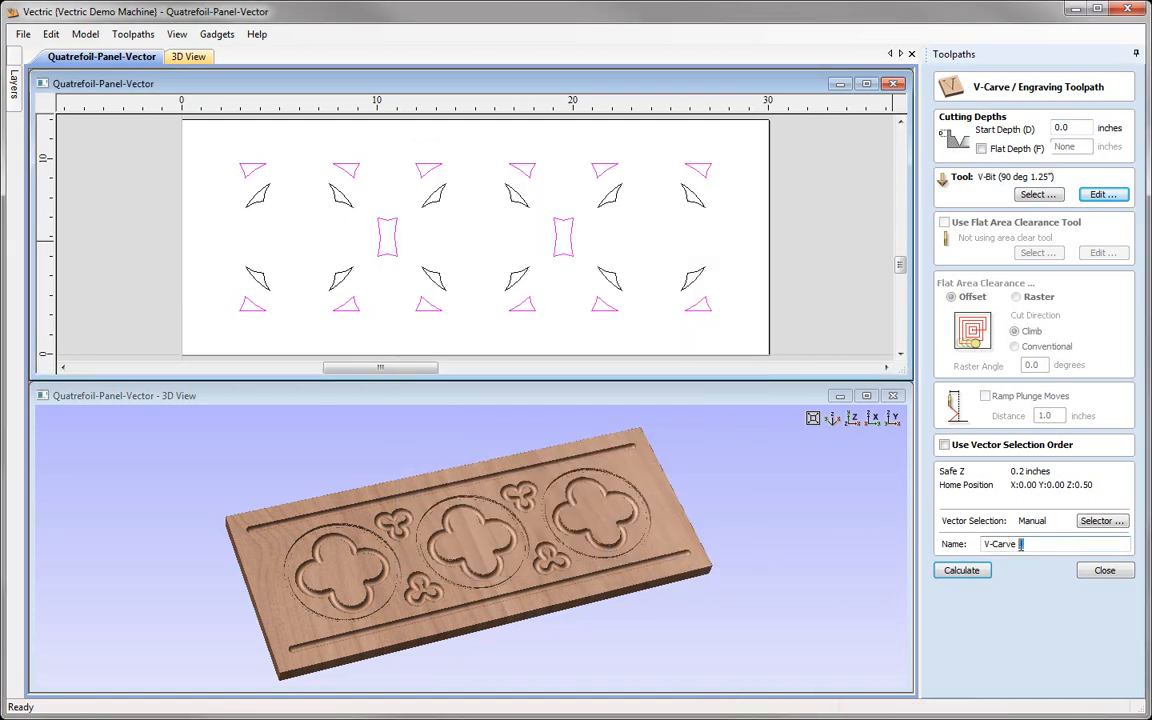
text(Surface)
click(952, 570)
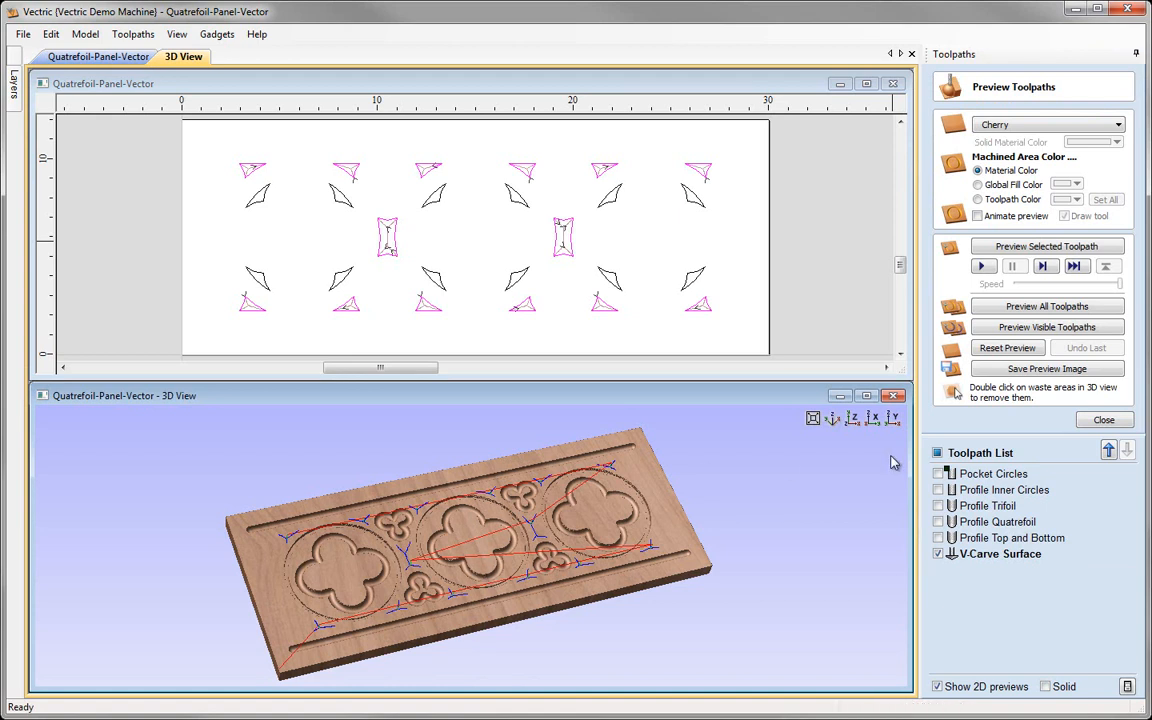
Step: Preview the V-Carve Surface toolpath on the 3D panel, inspect the carved shapes, and close the preview
scroll(465, 505, up, 3)
drag(432, 575, 482, 570)
scroll(482, 570, down, 1)
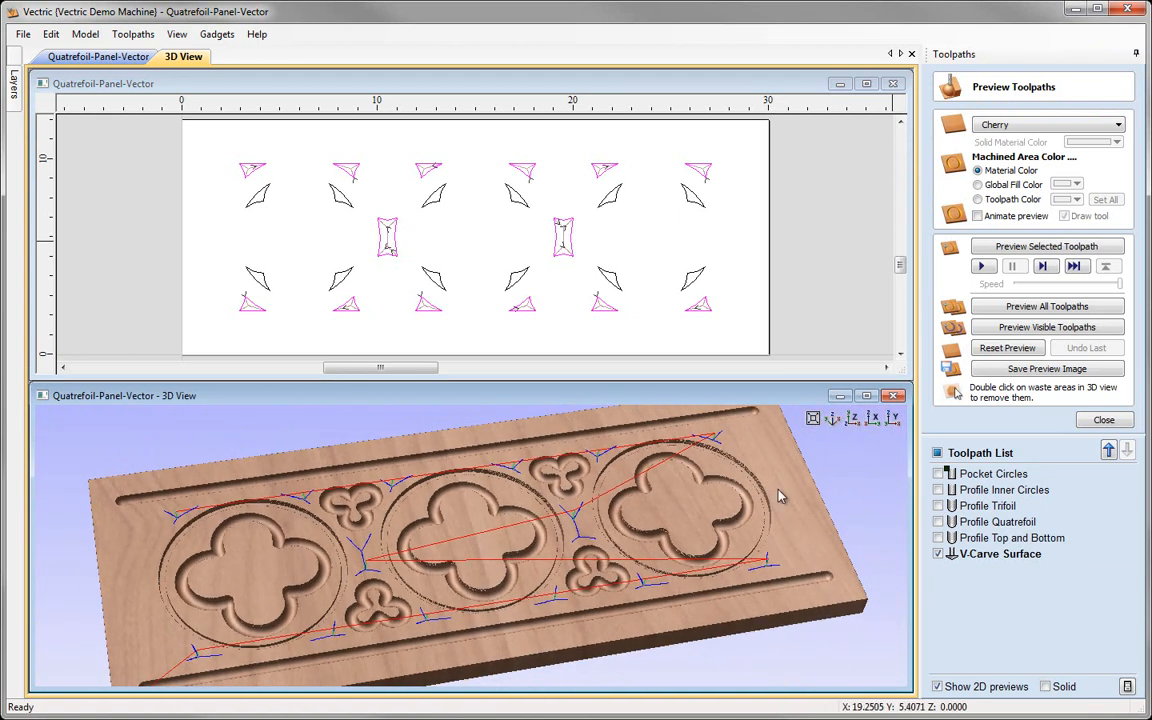
click(1031, 247)
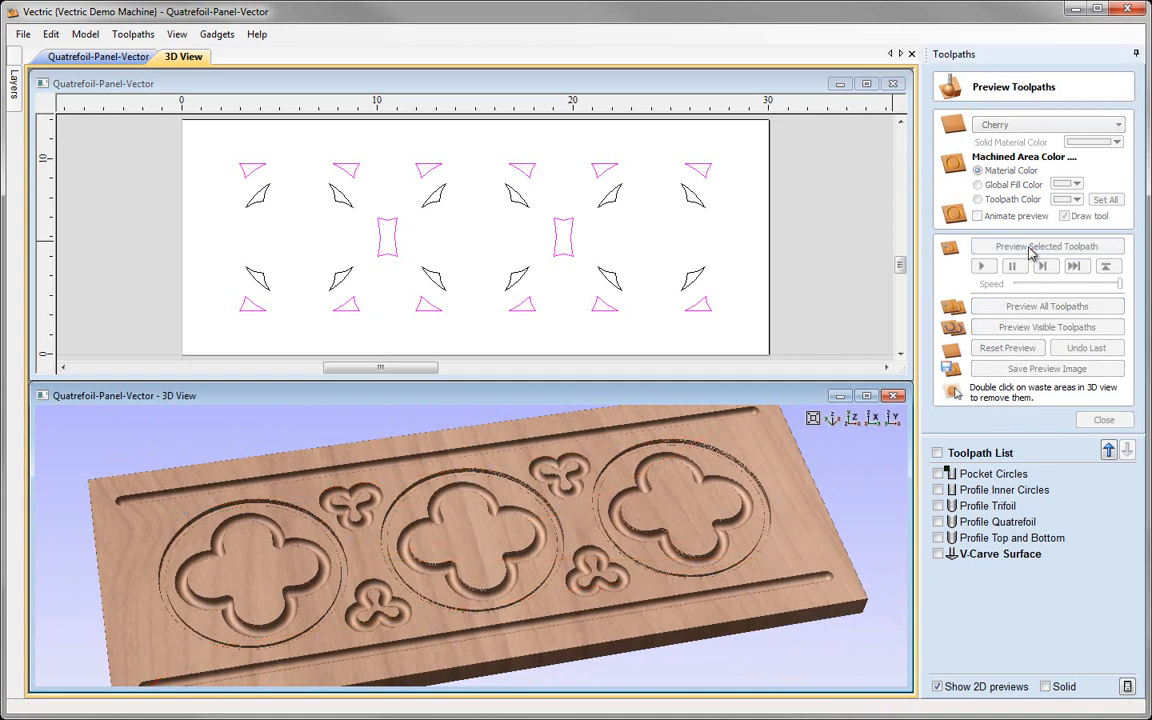
mouse_move(500, 600)
mouse_down()
mouse_move(432, 605)
mouse_move(399, 527)
mouse_move(463, 553)
mouse_move(495, 585)
mouse_up()
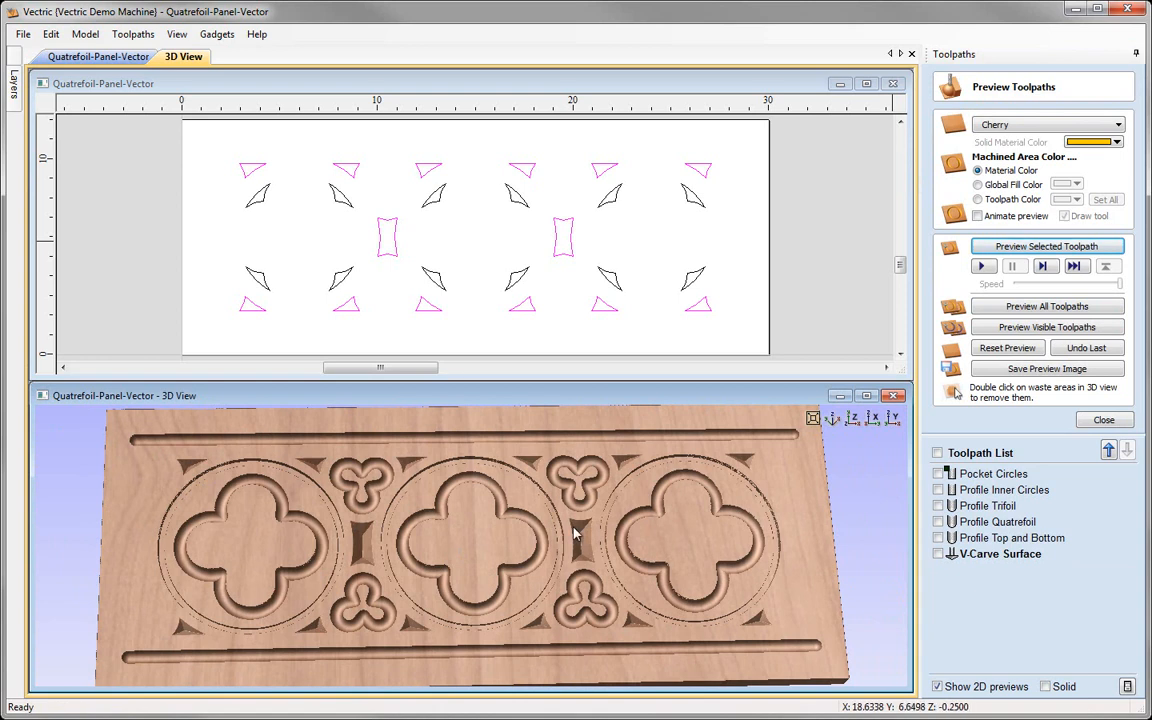
click(1103, 420)
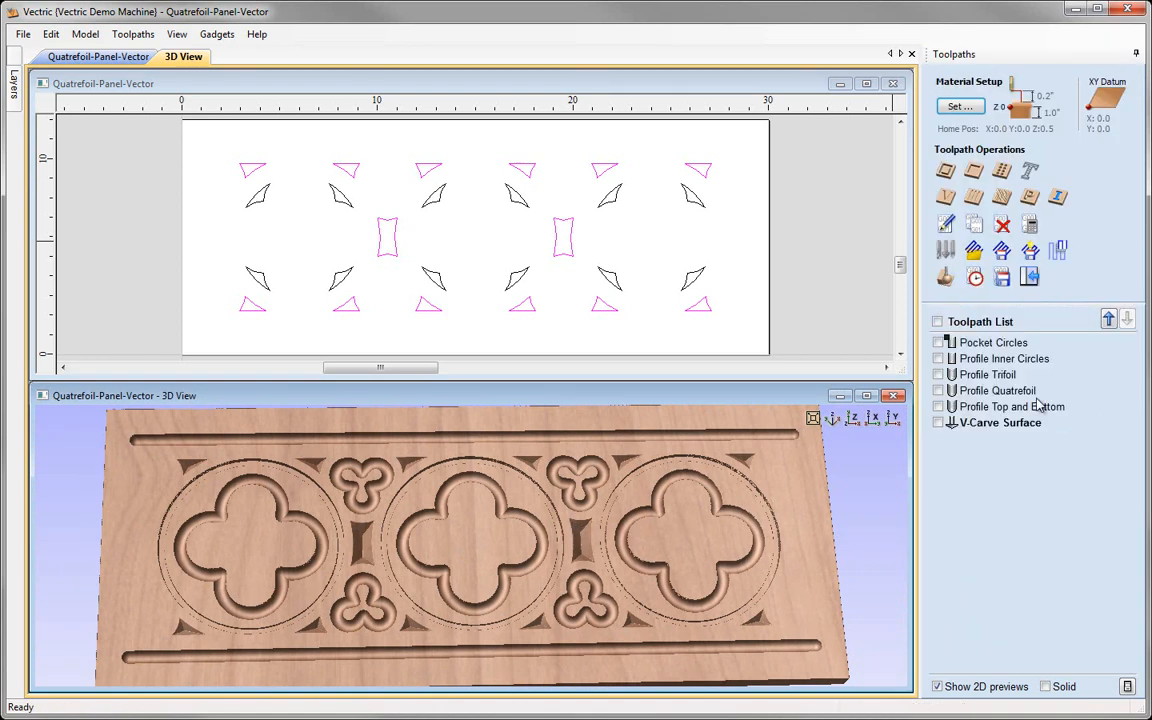
Step: Calculate a V-carve toolpath named V-Carve Pocket for the slanted inner shape group with a start depth of 0.125 inches
click(519, 287)
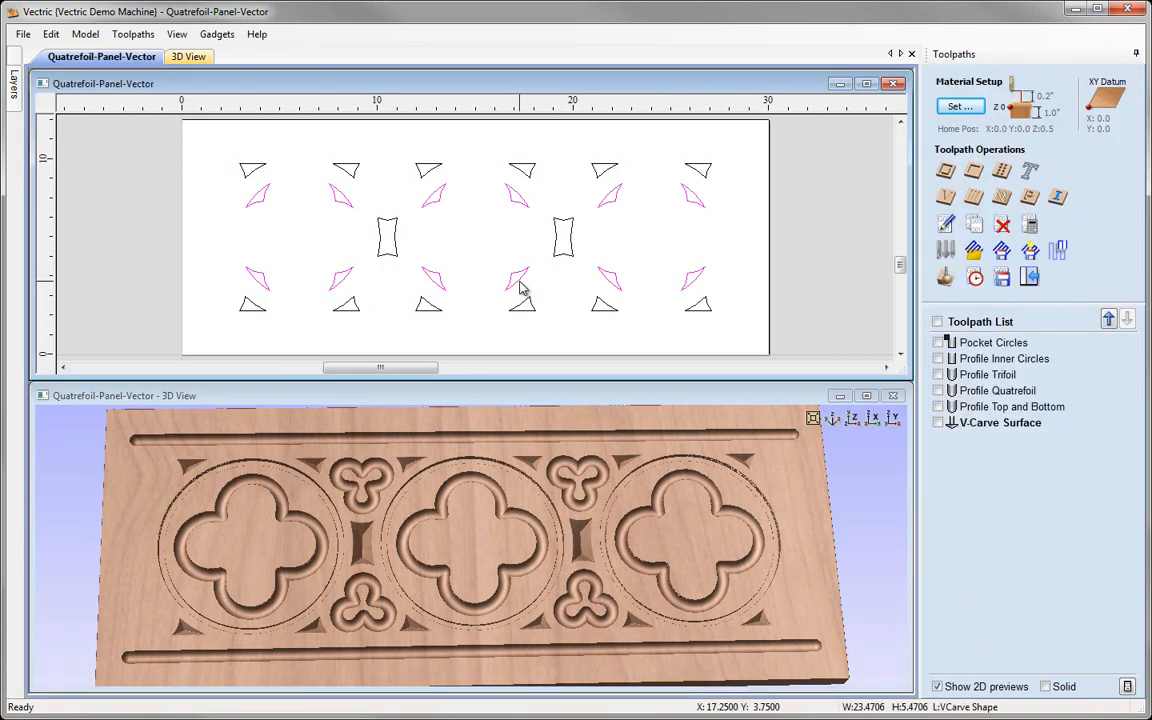
click(946, 197)
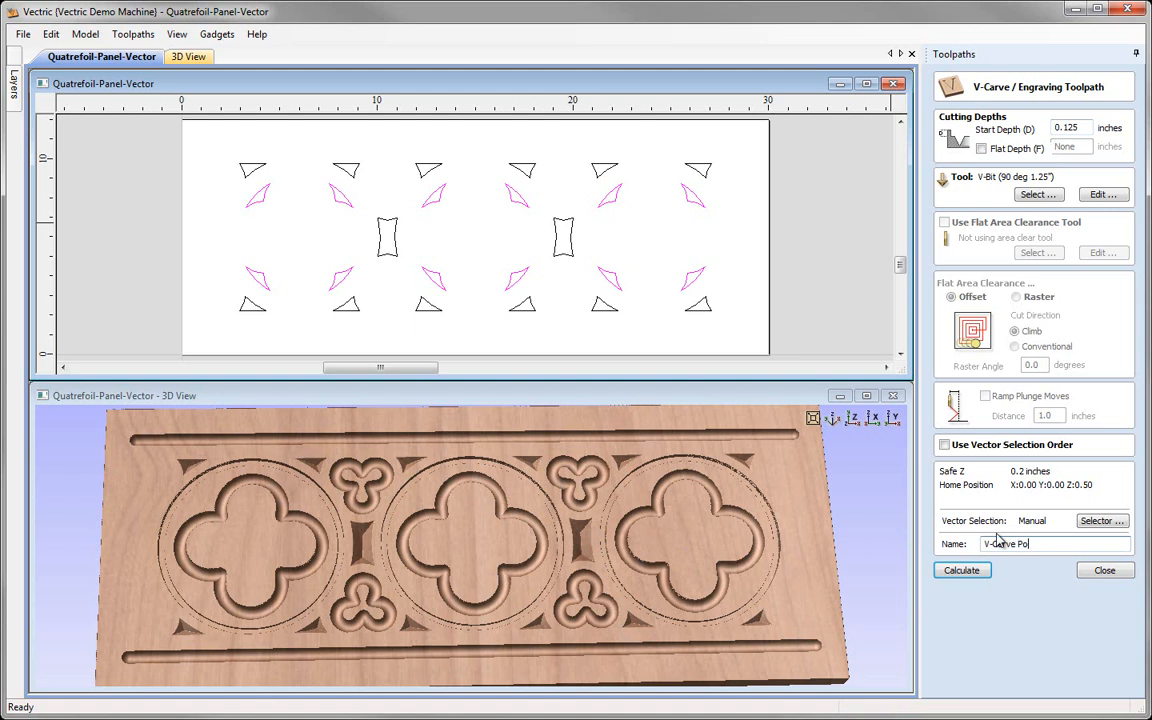
click(961, 570)
Step: Preview the V-Carve Pocket toolpath on the 3D panel, close the preview, and restore the isometric view
click(1005, 250)
drag(415, 596, 483, 590)
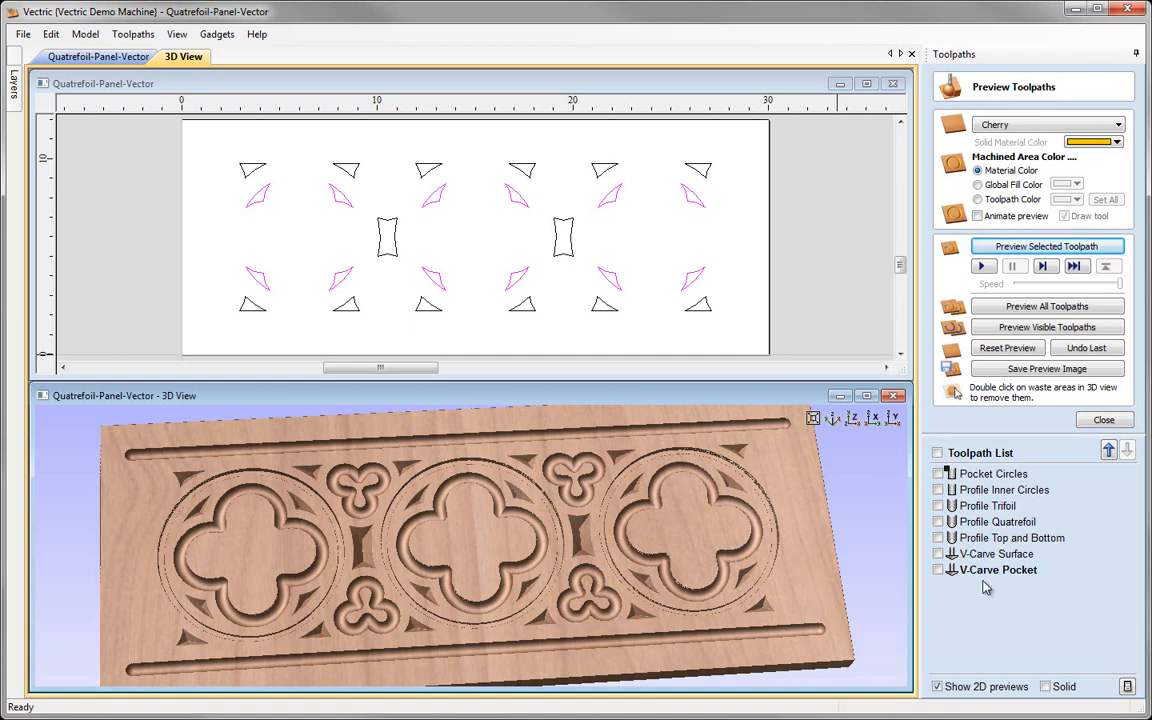
click(1100, 421)
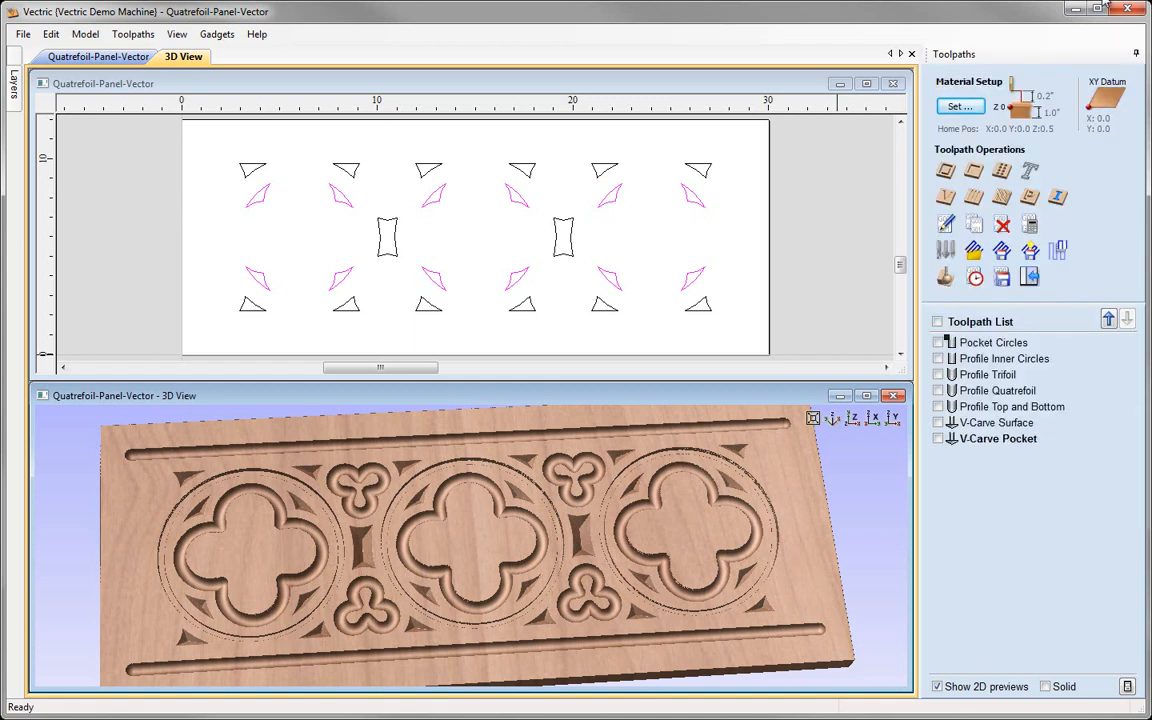
click(833, 420)
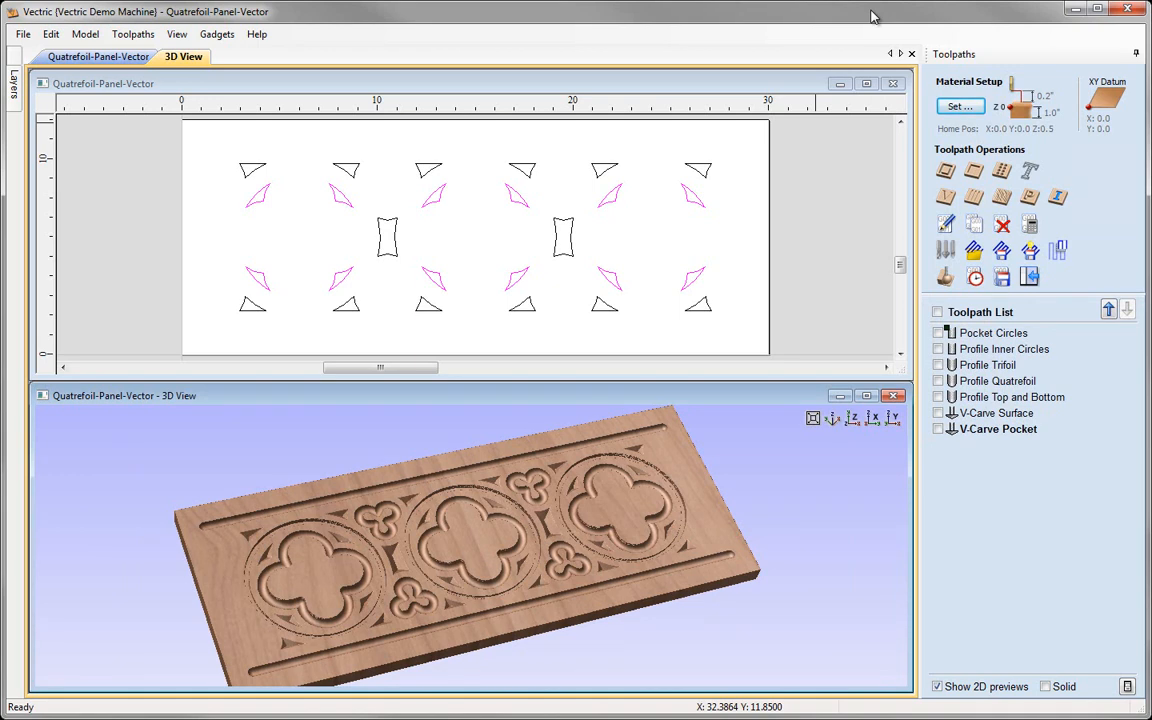
Step: Hide the VCarve Shape layer, show the Outline Shape and Foils layers, and make Outline Shape the active layer
key(ctrl+l)
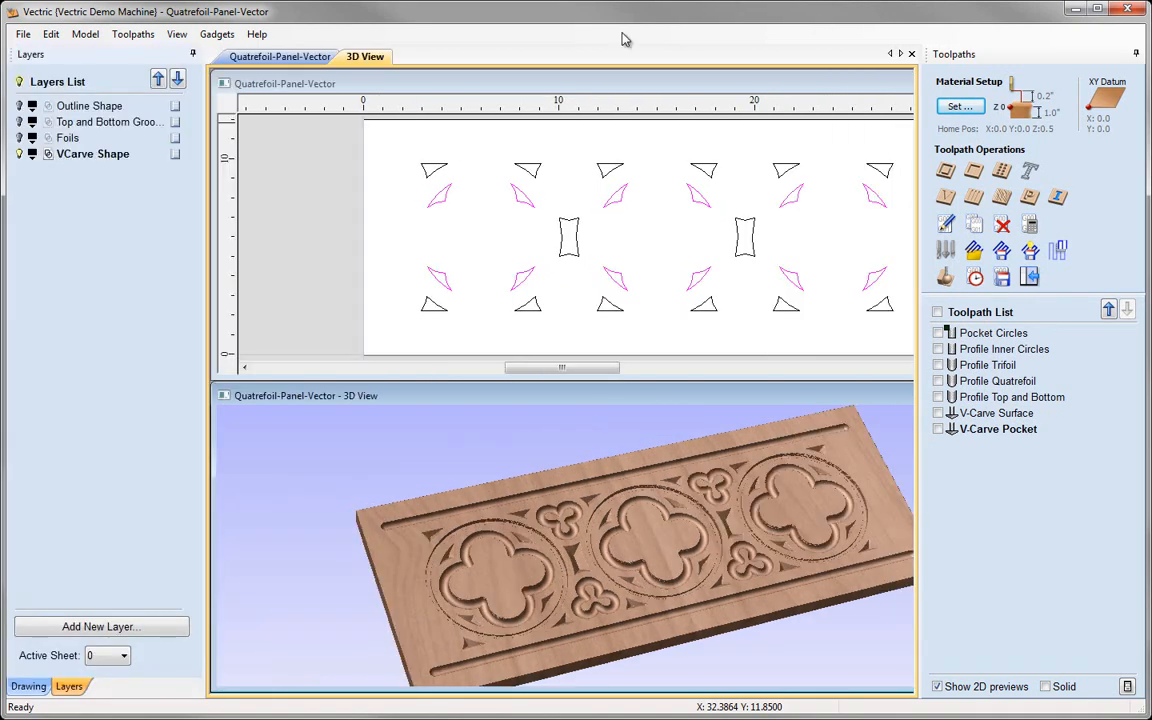
click(19, 155)
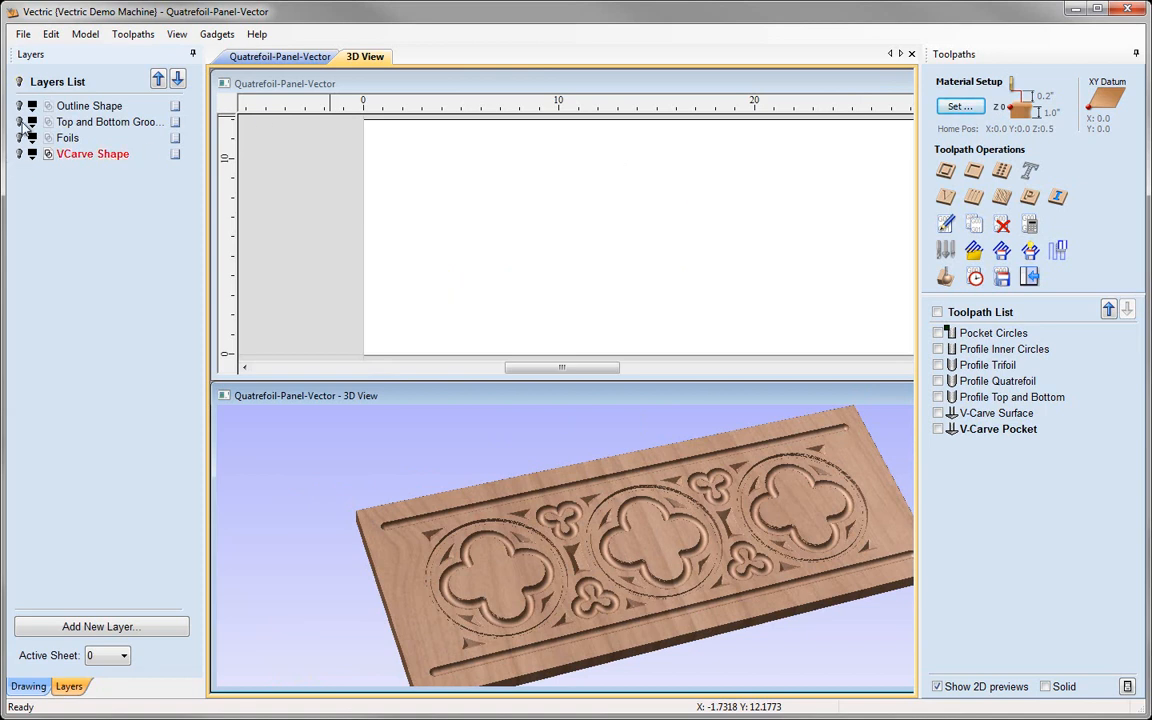
click(19, 106)
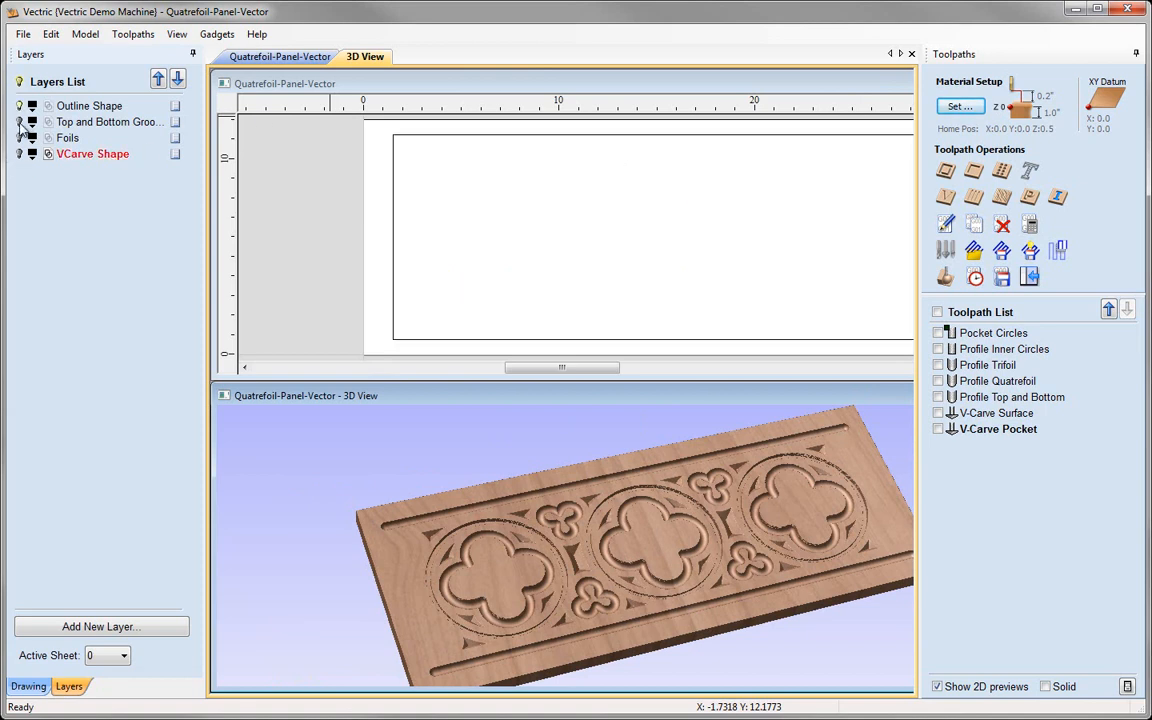
click(19, 138)
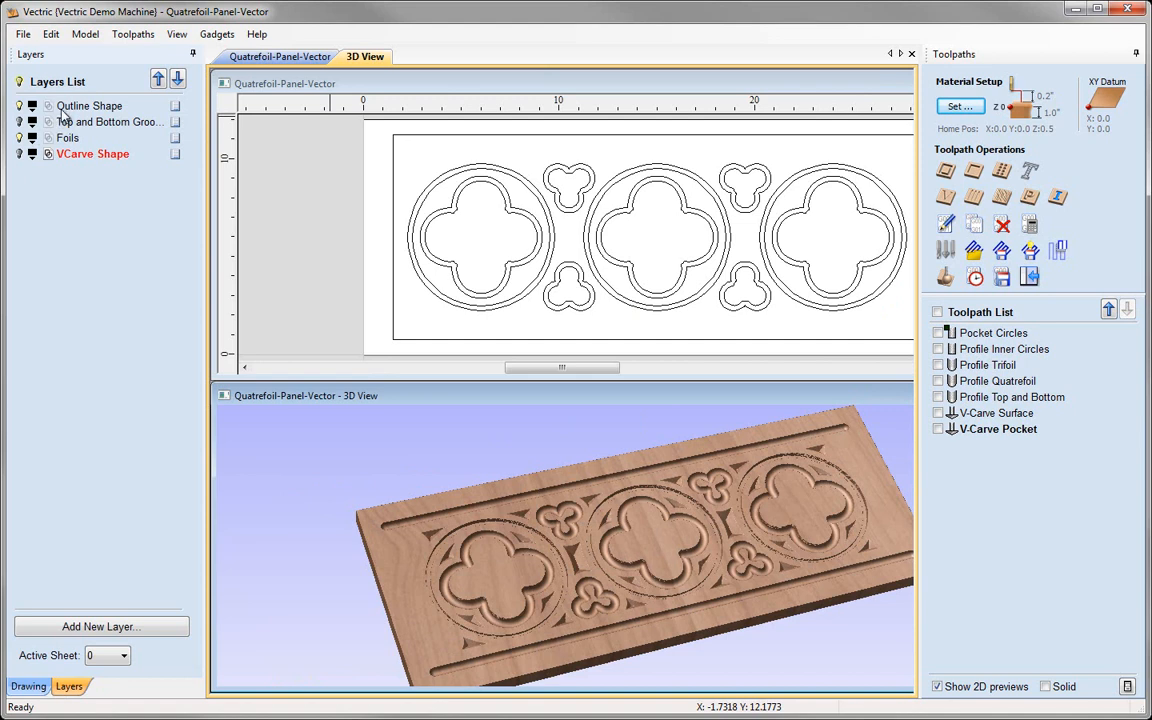
click(72, 106)
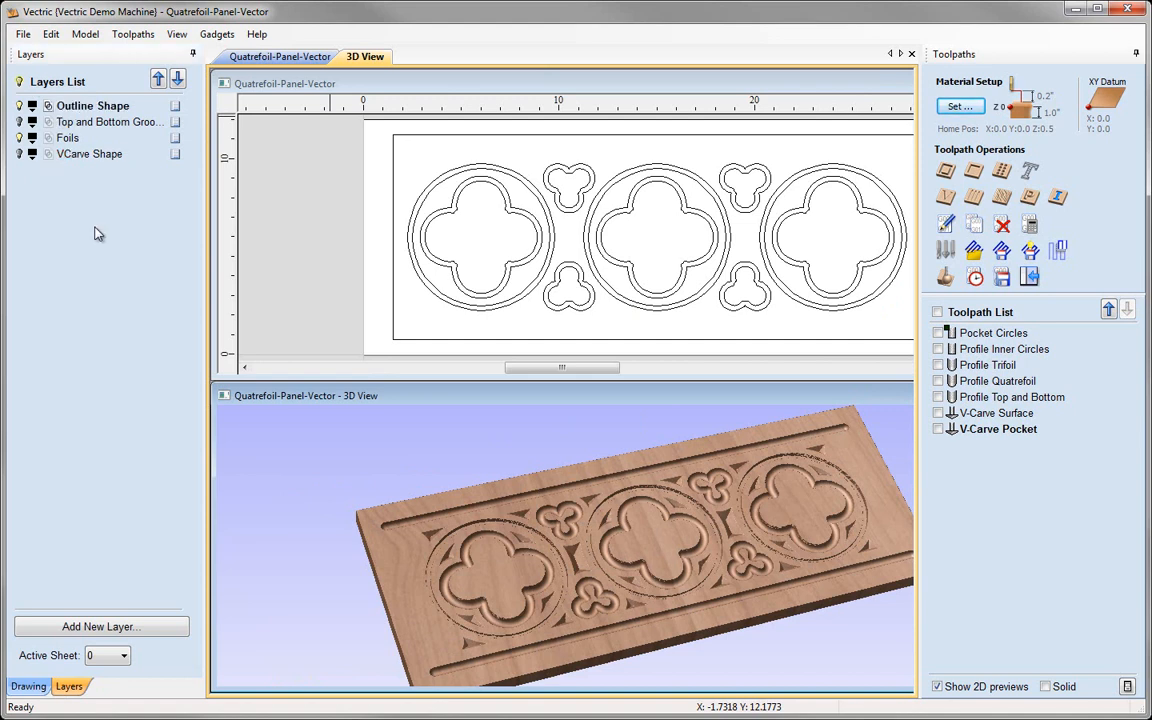
key(F11)
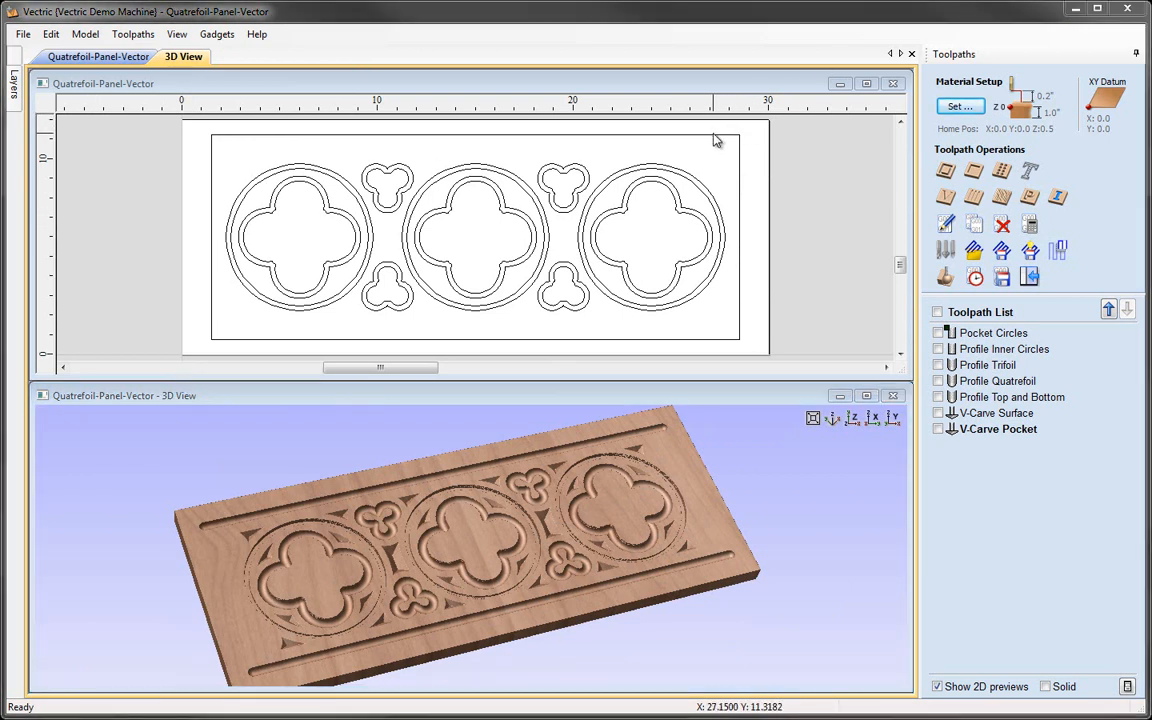
Step: Select the outer panel rectangle together with the inner outlines of the three quatrefoils and four trefoils
click(740, 190)
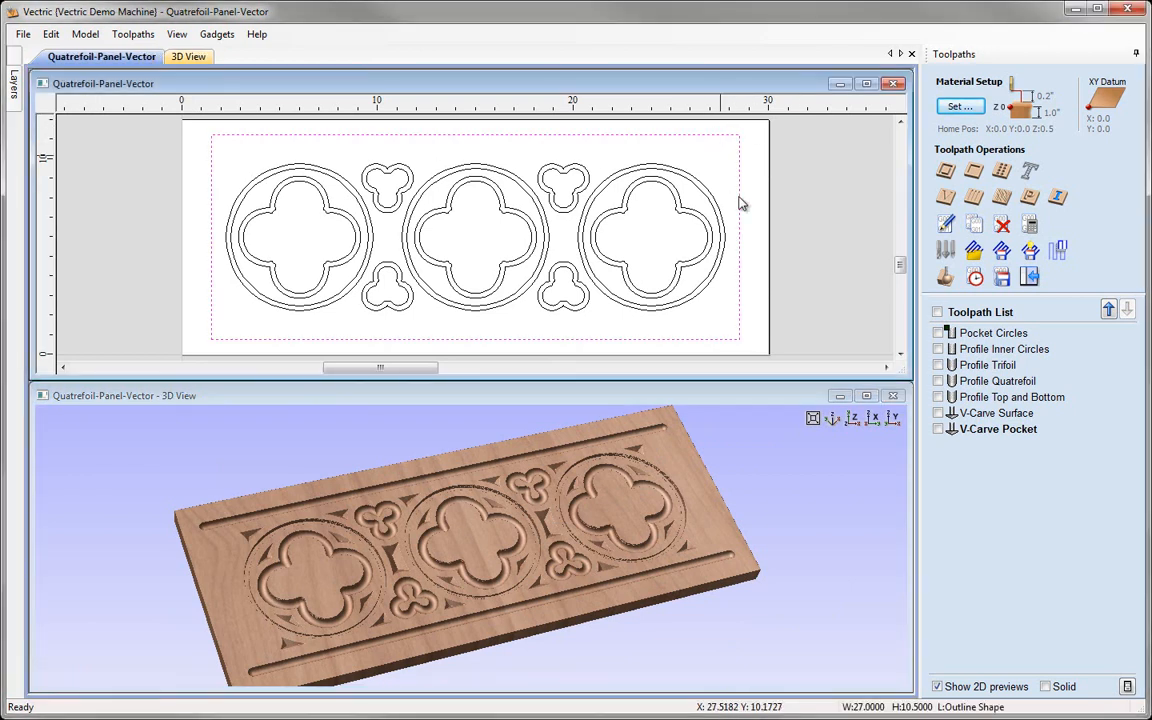
shift+click(279, 207)
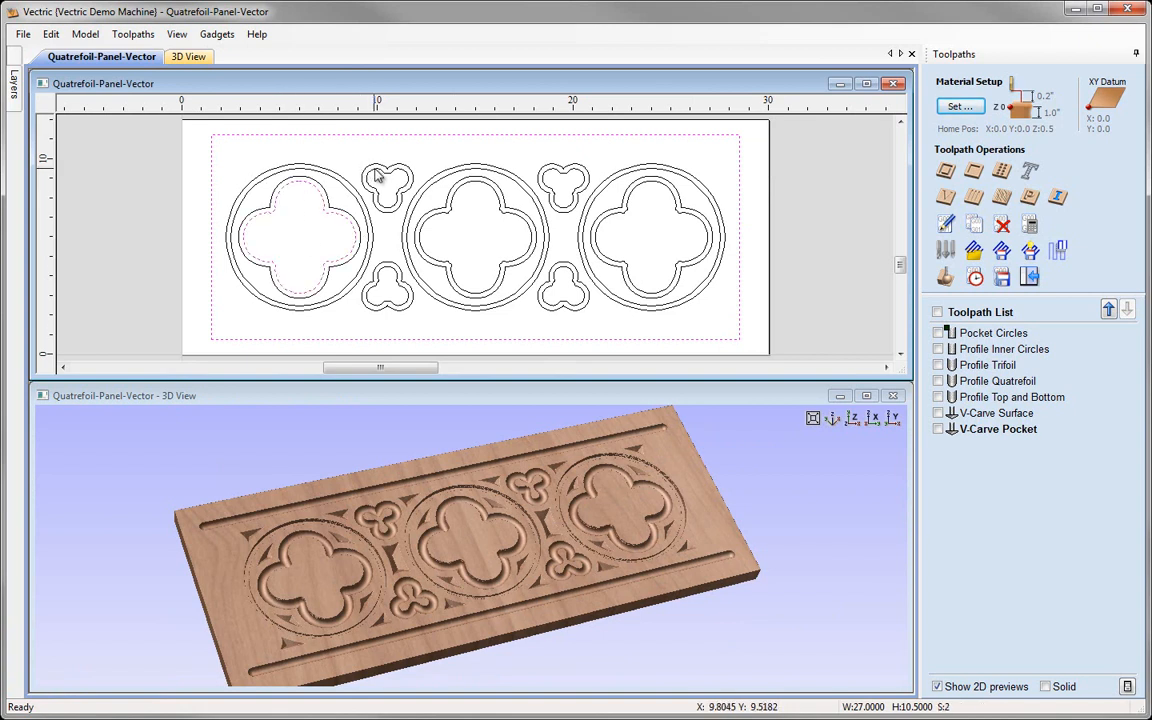
shift+click(378, 172)
shift+click(389, 283)
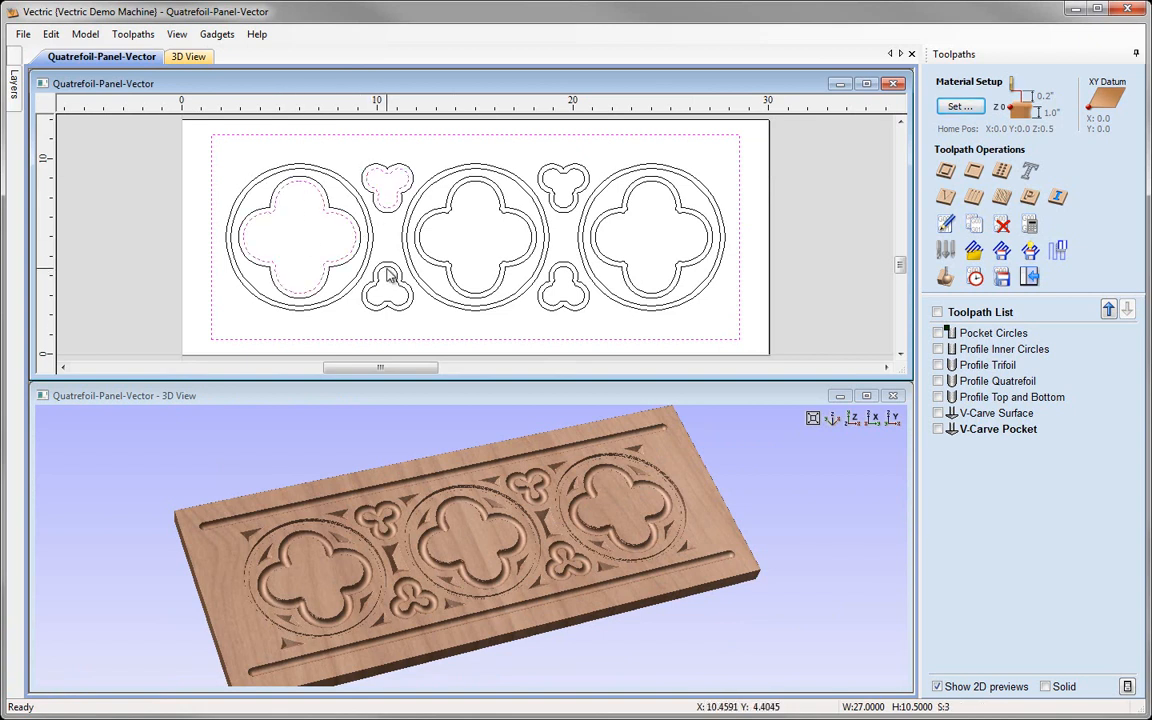
shift+click(445, 221)
shift+click(556, 182)
shift+click(560, 272)
shift+click(622, 217)
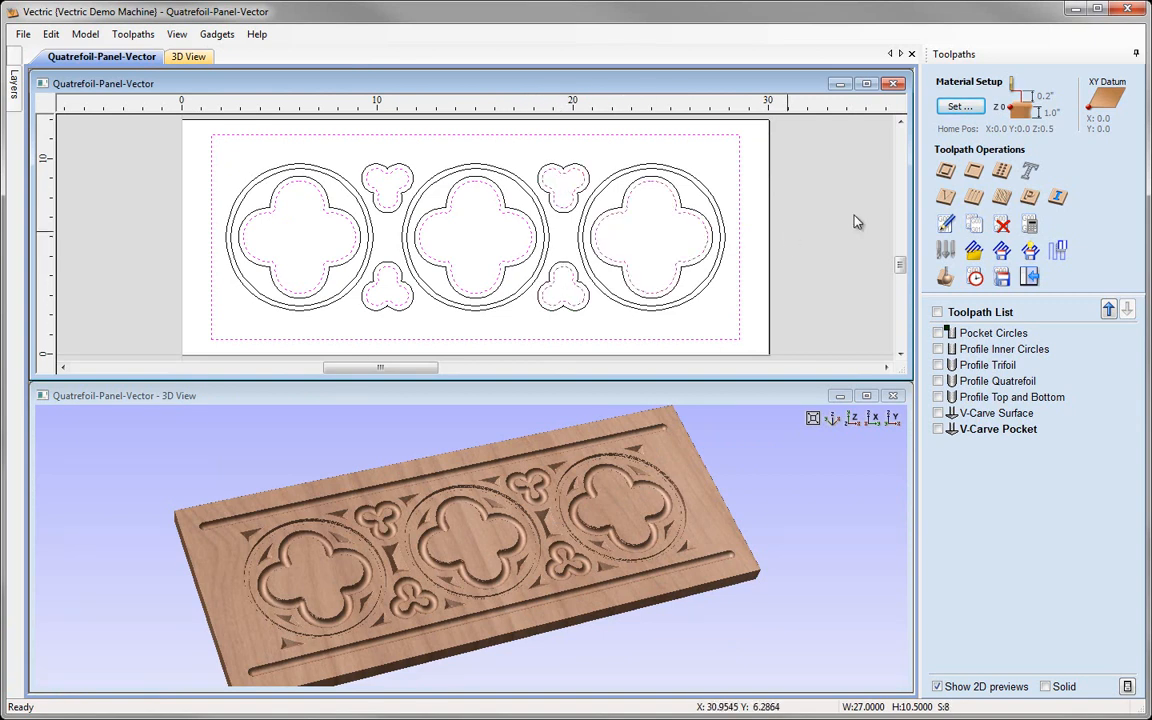
Step: Set up a 2D profile toolpath for the selected outlines with a cut depth of 1 inch and the End Mill (0.25 inch)
click(945, 173)
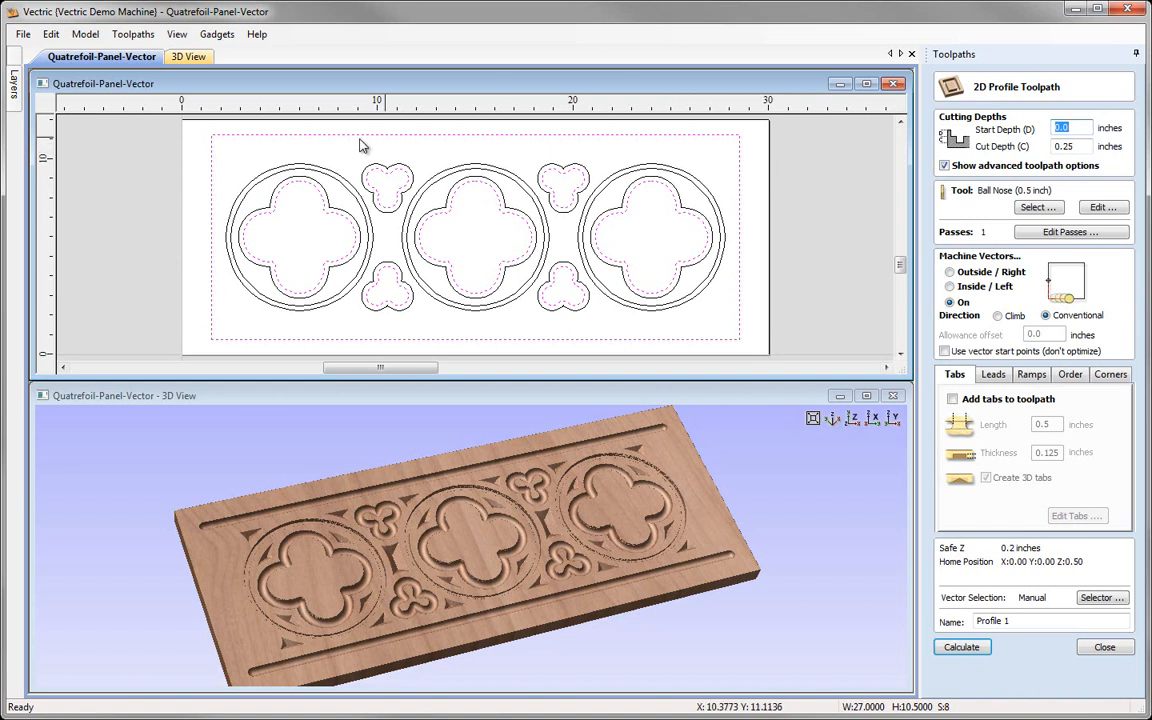
double_click(1090, 146)
text(1)
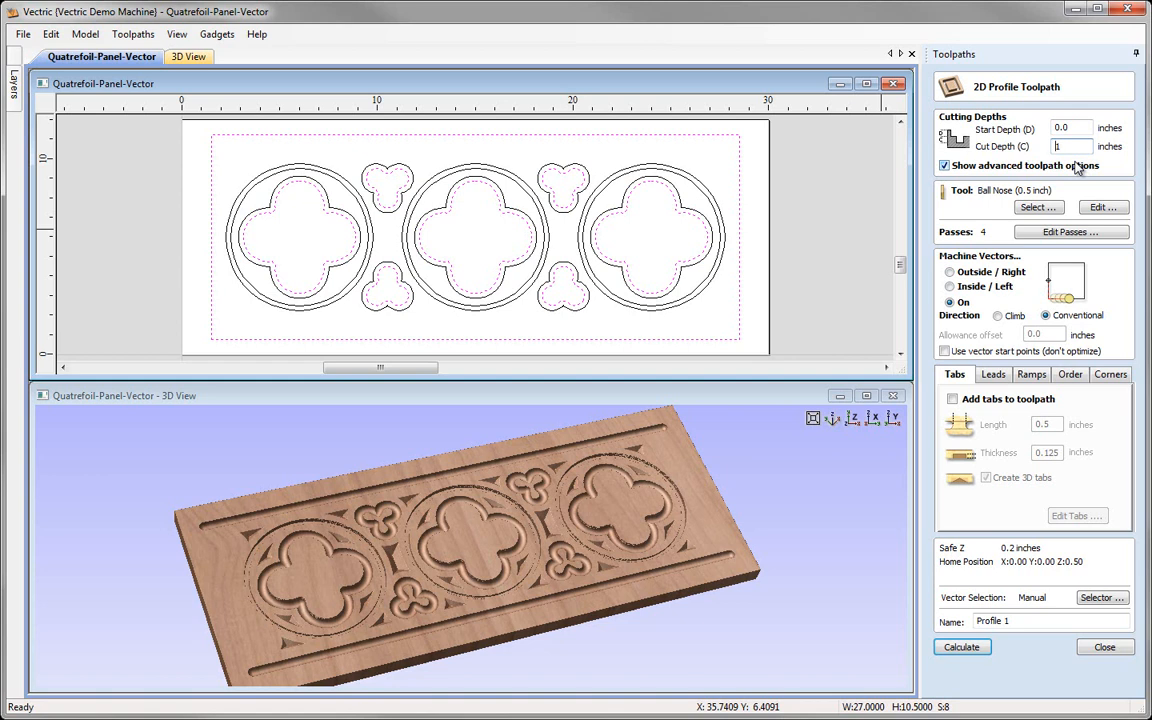
click(1037, 207)
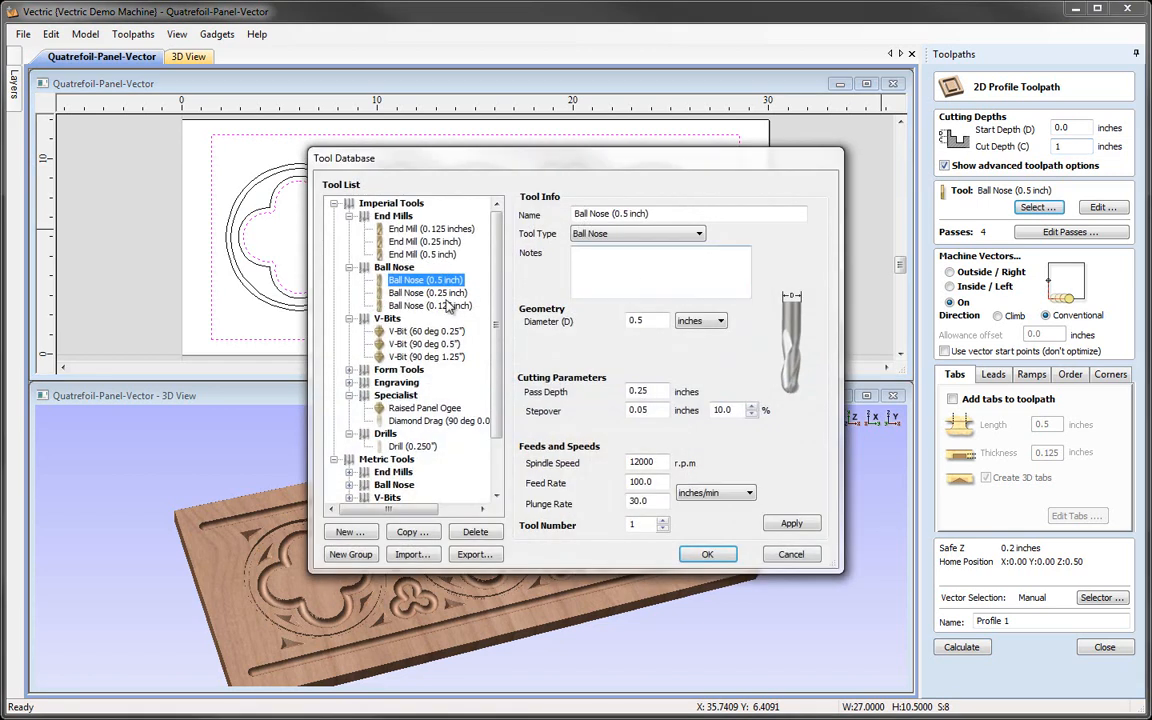
click(424, 241)
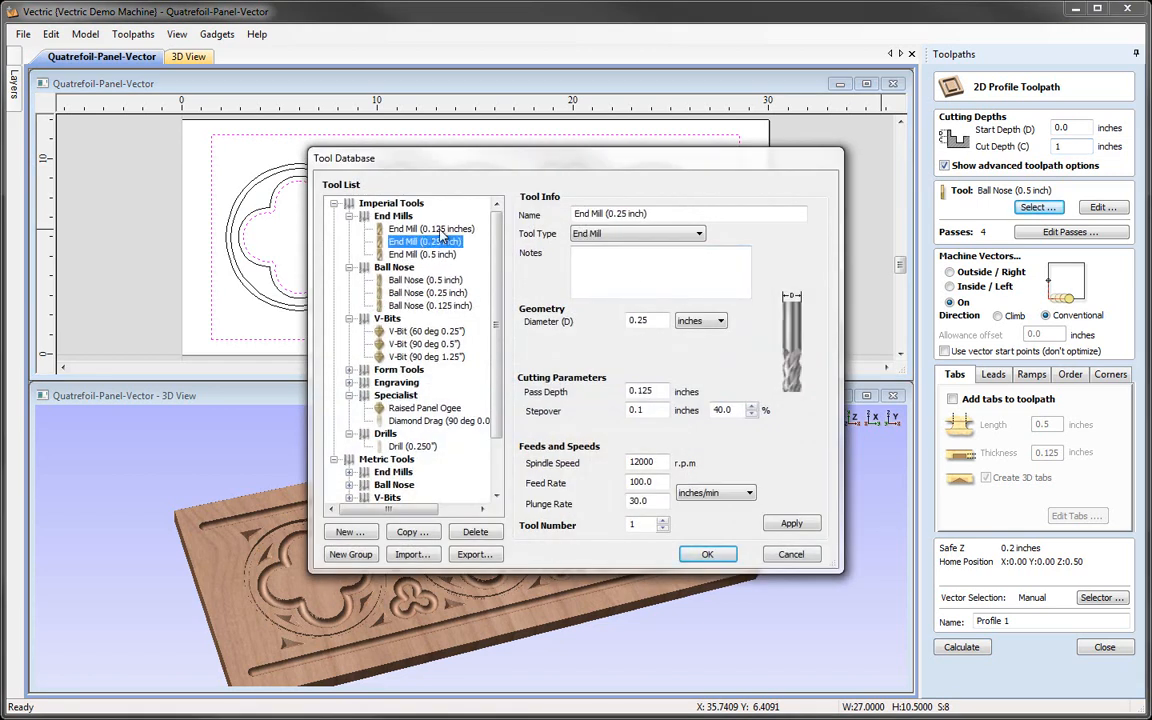
click(788, 523)
click(735, 556)
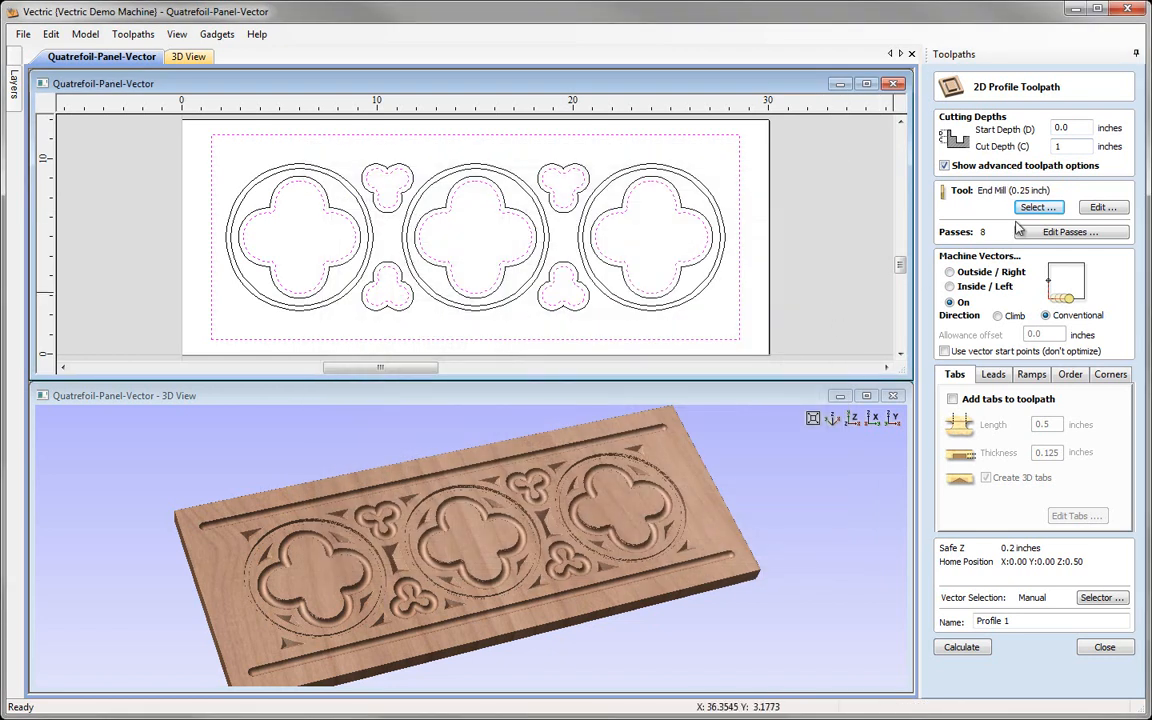
Step: Increase the pass depth of the End Mill (0.25 inch) so the 1 inch cut uses four passes
click(1102, 206)
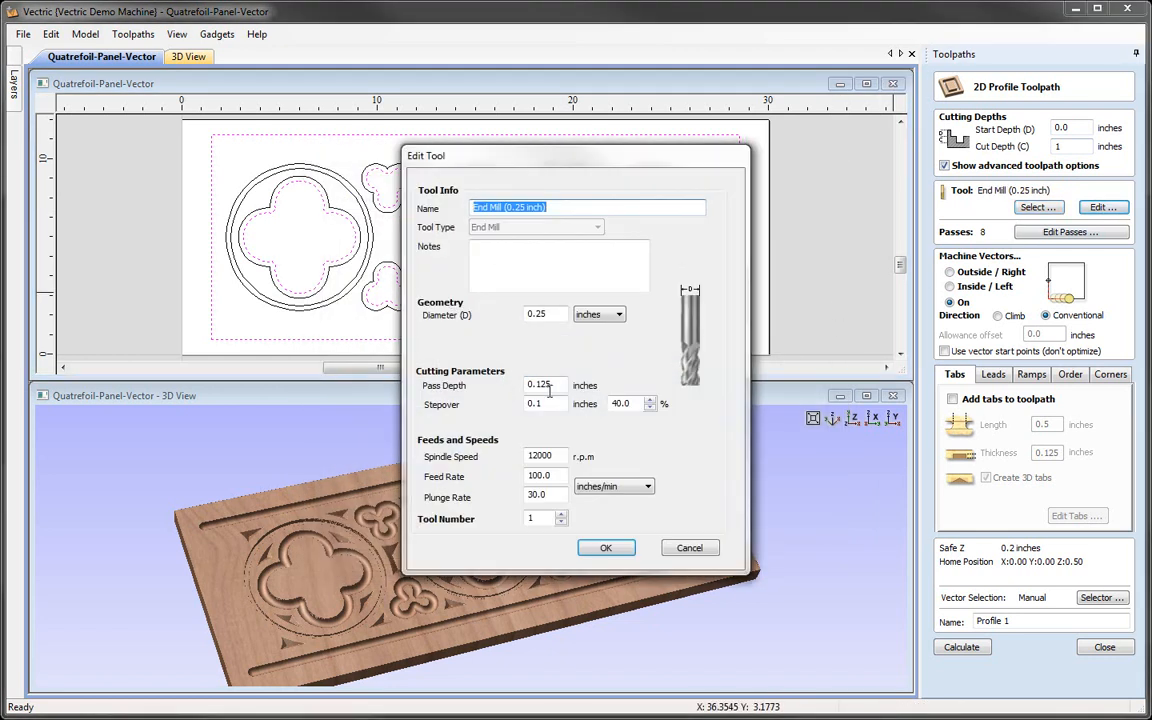
drag(558, 384, 531, 384)
text(0)
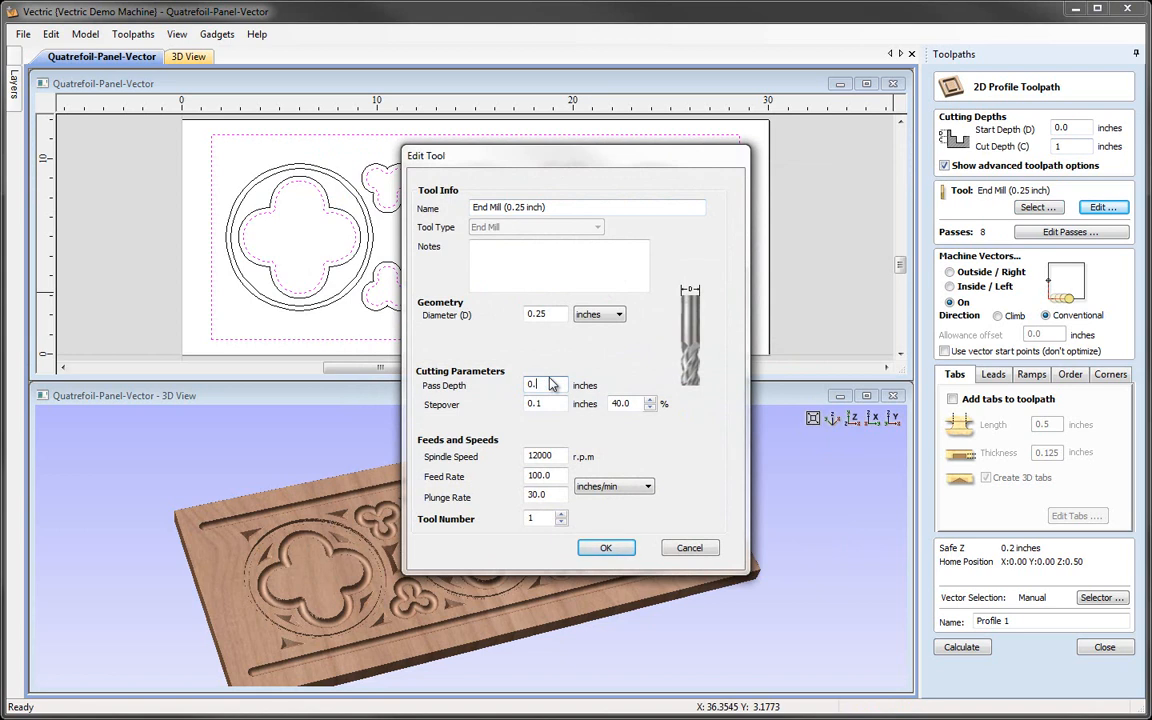
click(607, 549)
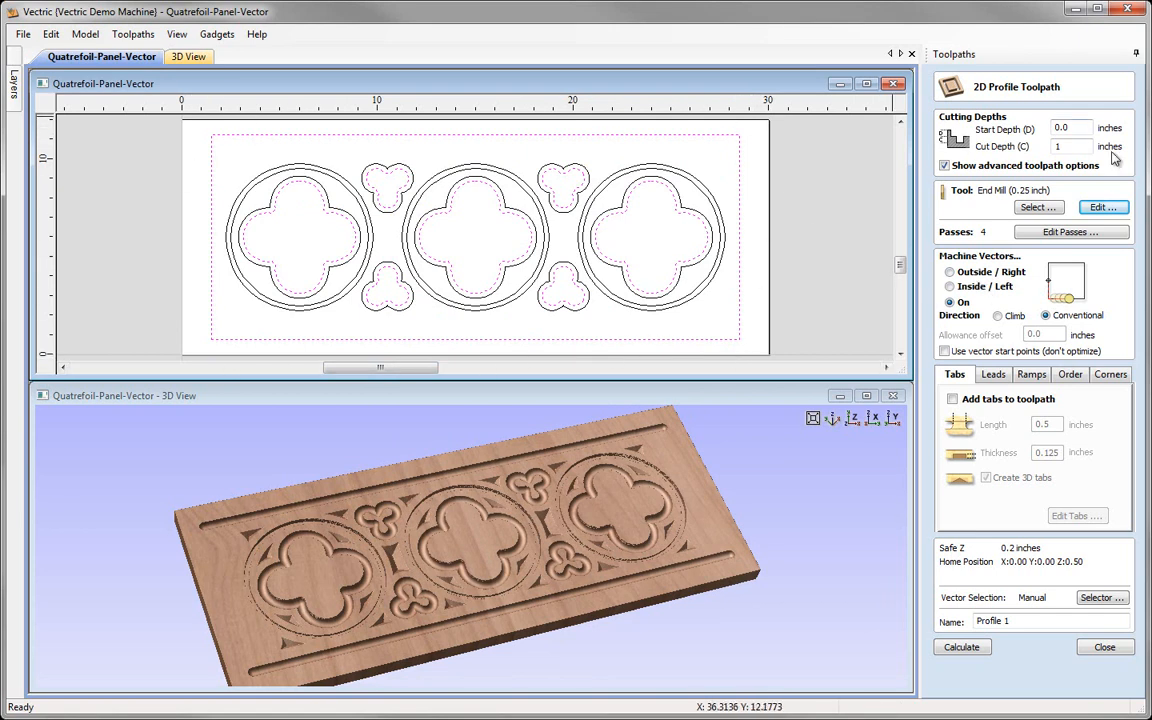
Step: Set the profile to machine outside the selected vectors and name the toolpath Profile Outside
click(950, 273)
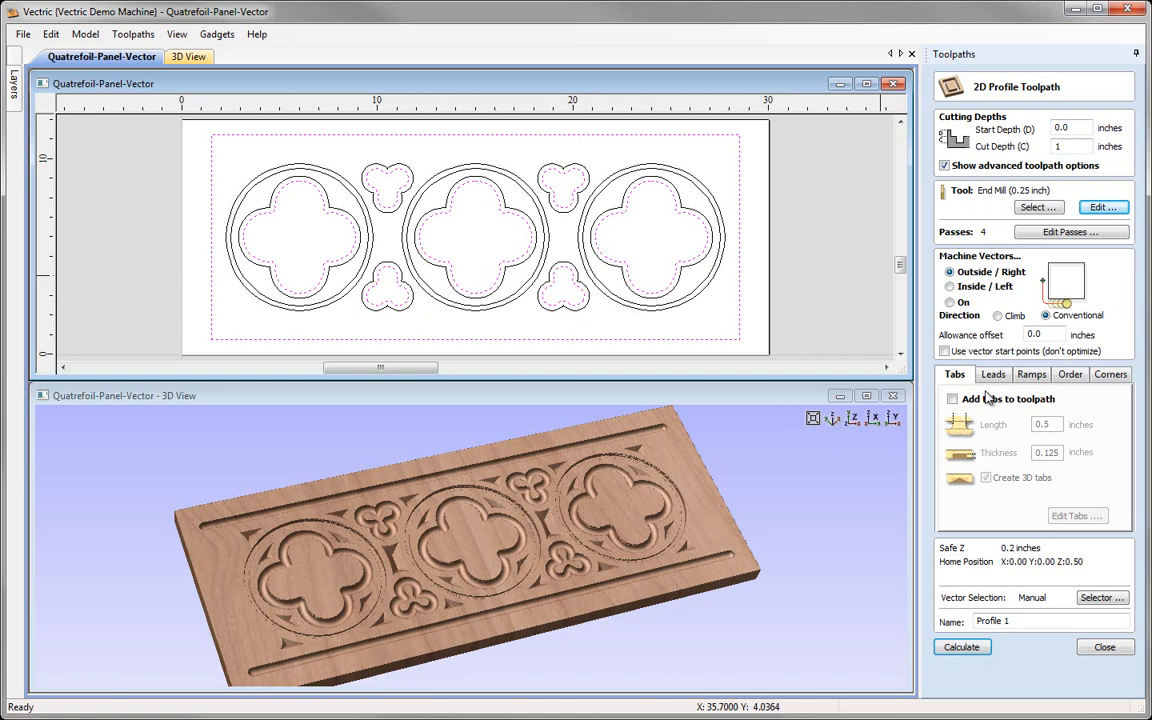
double_click(1012, 623)
text(Outside)
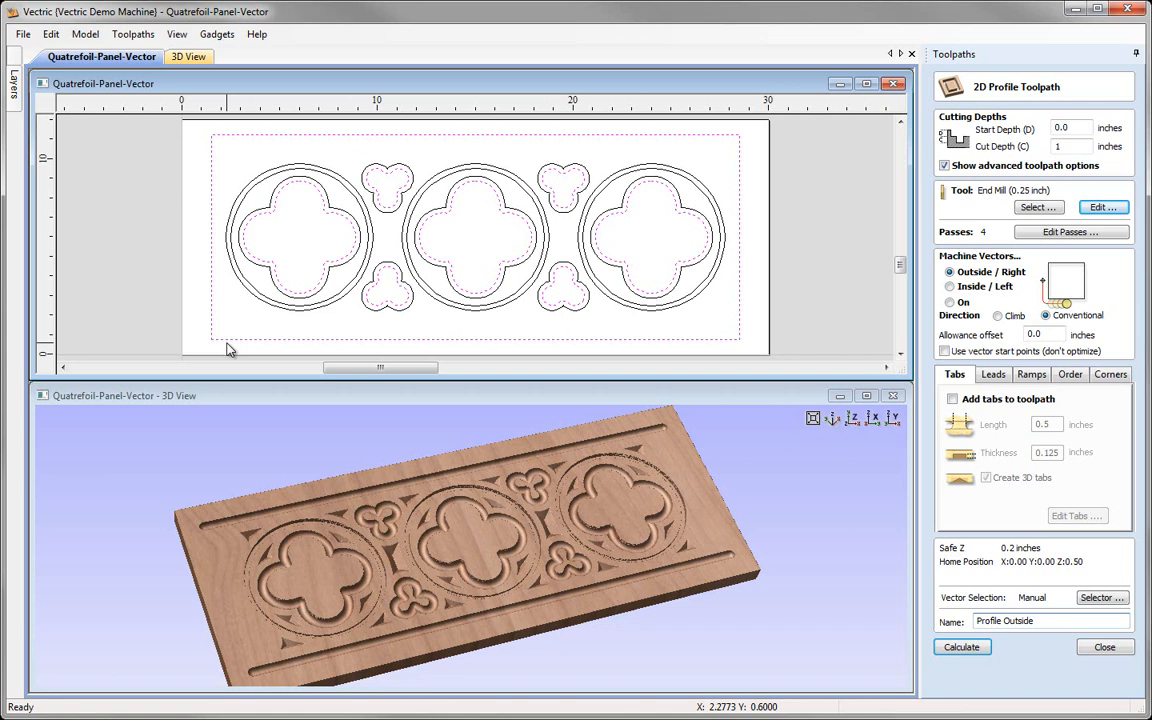
Step: Add circular leads with a 1 inch radius, 0.5 inch length, a lead out and a 0.25 inch overcut distance
click(994, 376)
click(949, 393)
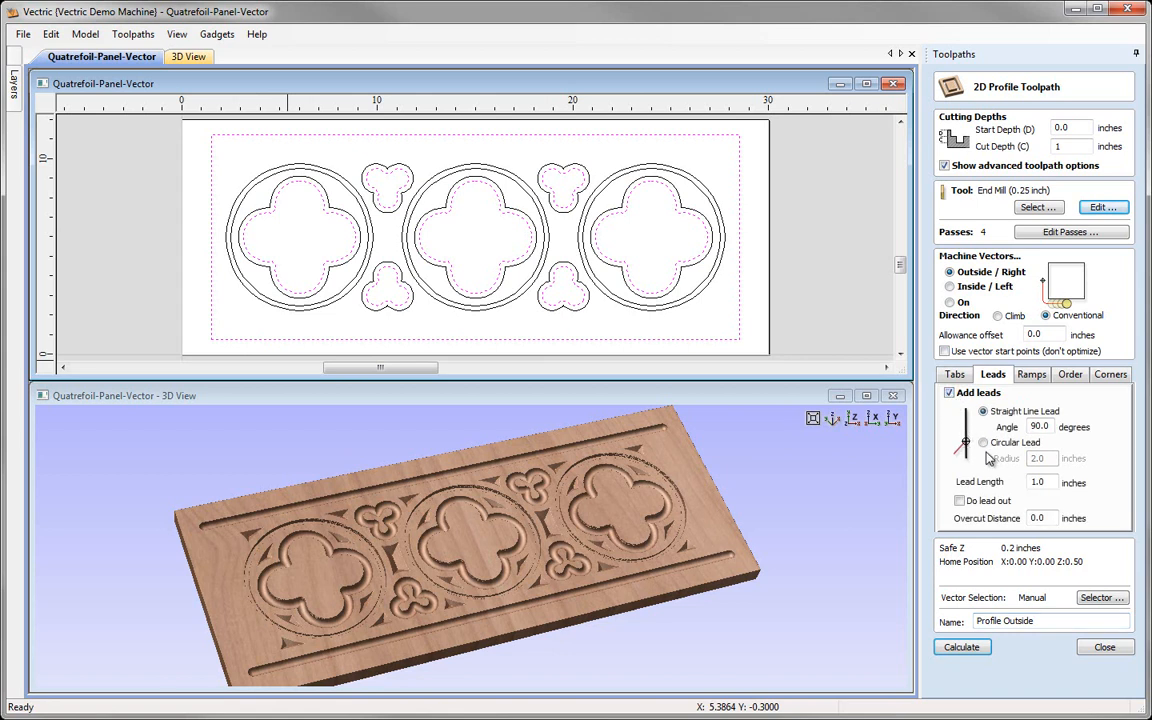
click(983, 442)
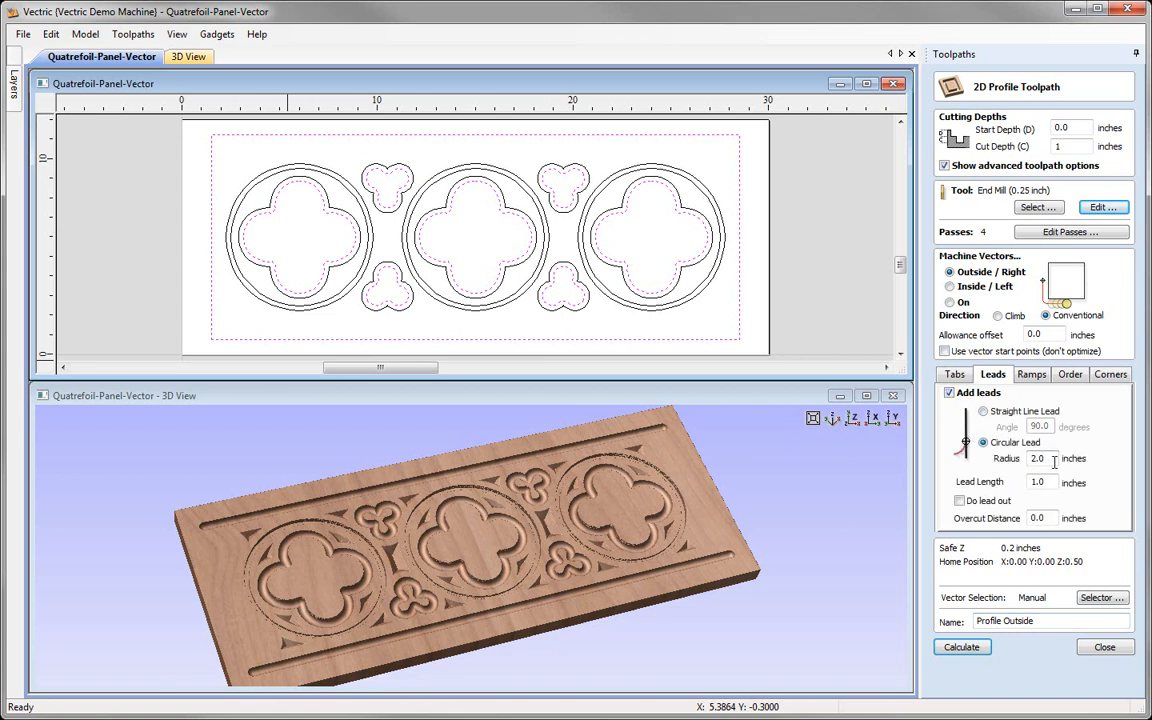
double_click(1040, 458)
text(1)
double_click(1036, 482)
text(0.)
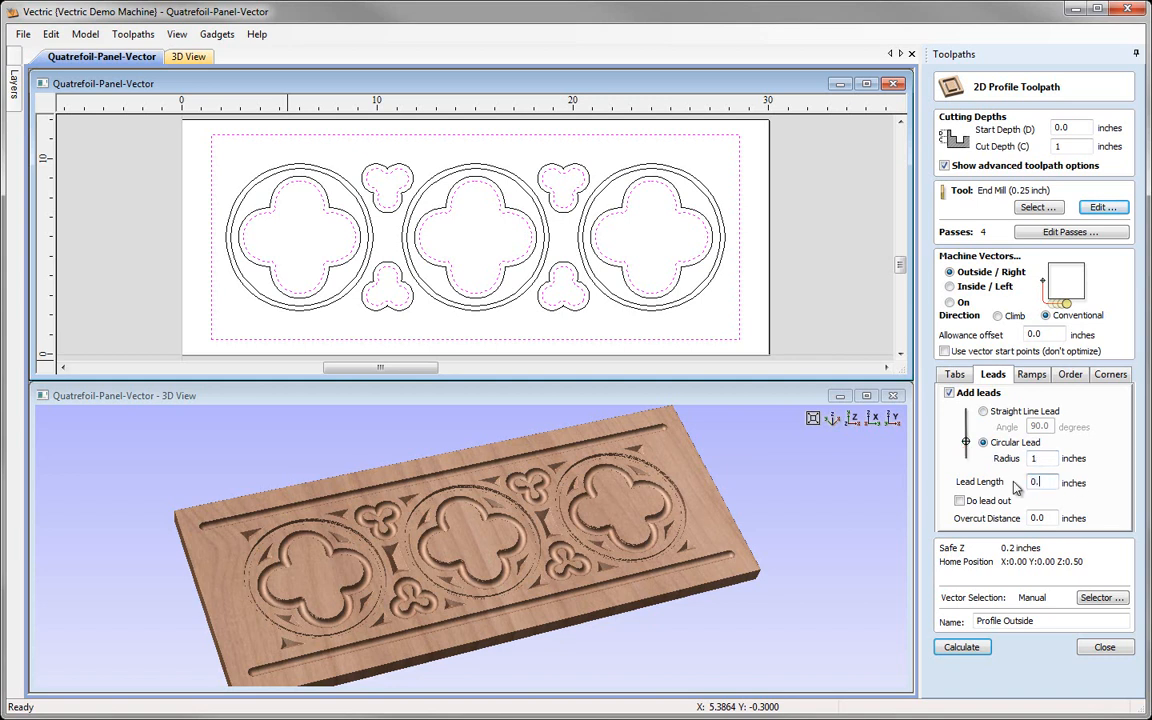
text(5)
click(960, 501)
double_click(1036, 518)
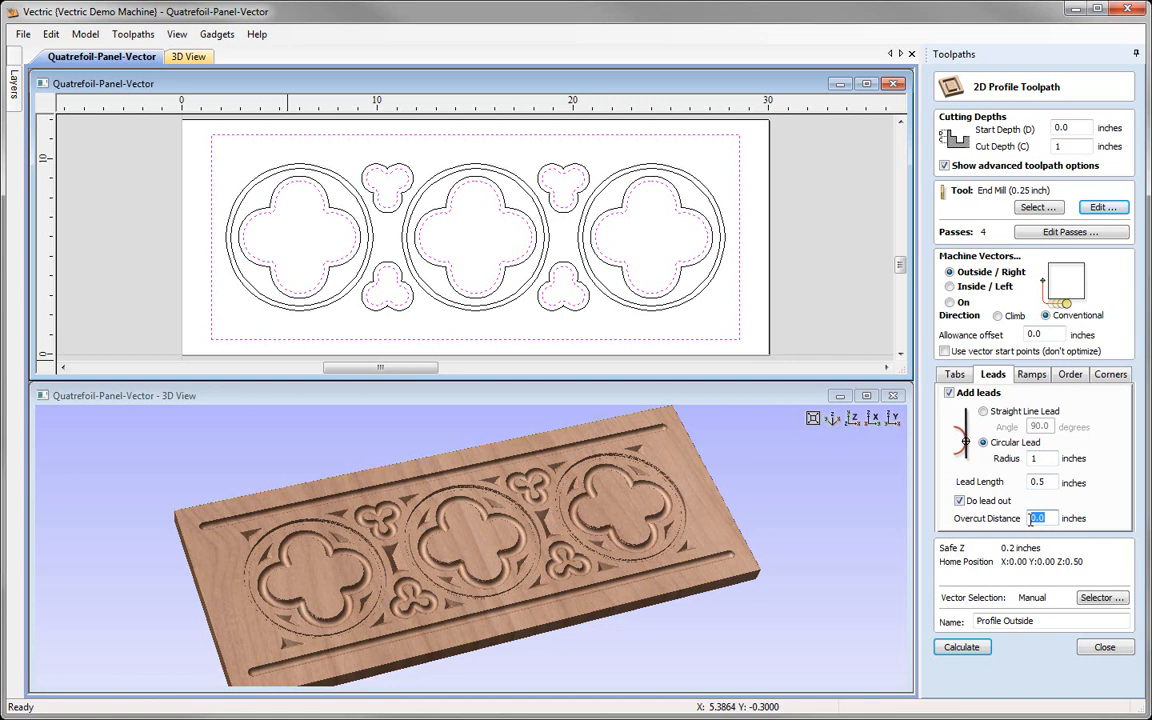
text(0.25)
Step: Calculate the Profile Outside toolpath and examine its leads at the panel's lower-left corner in 3D
click(961, 650)
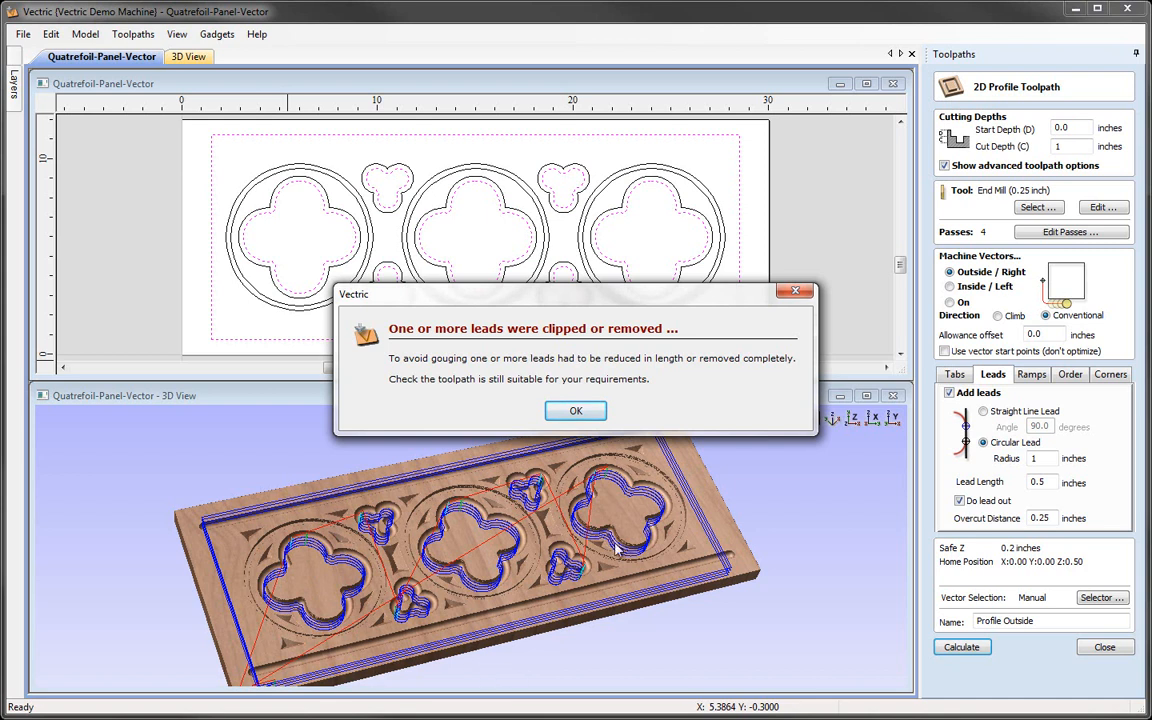
click(576, 413)
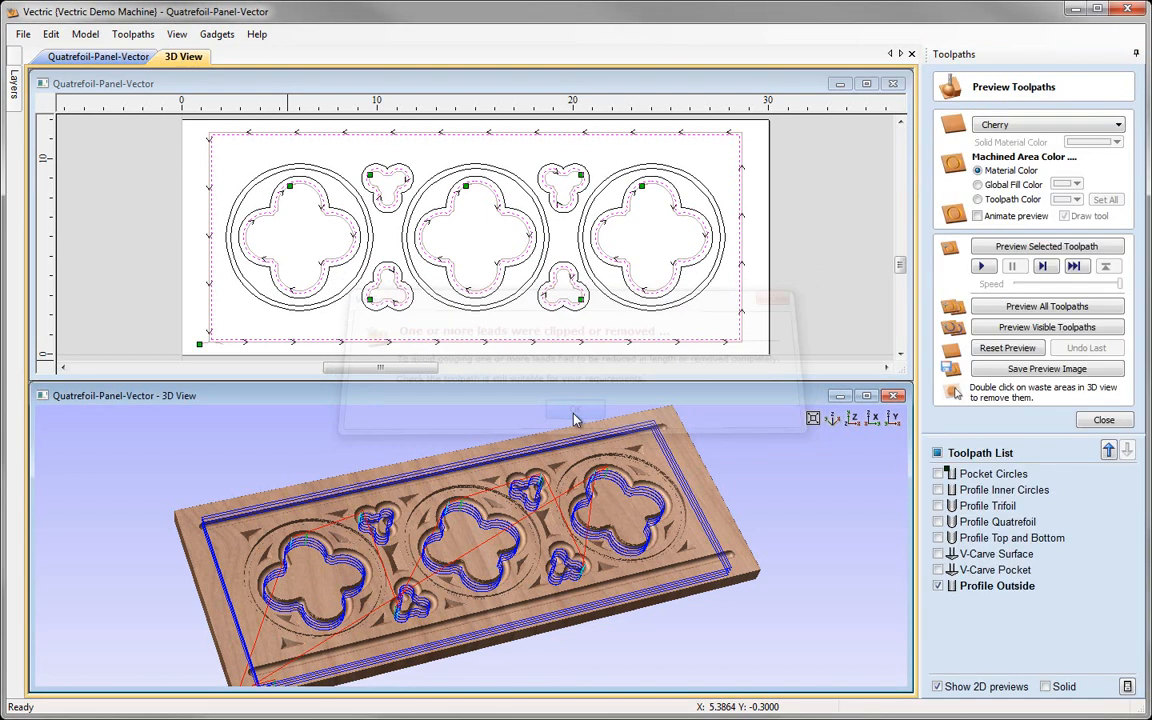
click(866, 397)
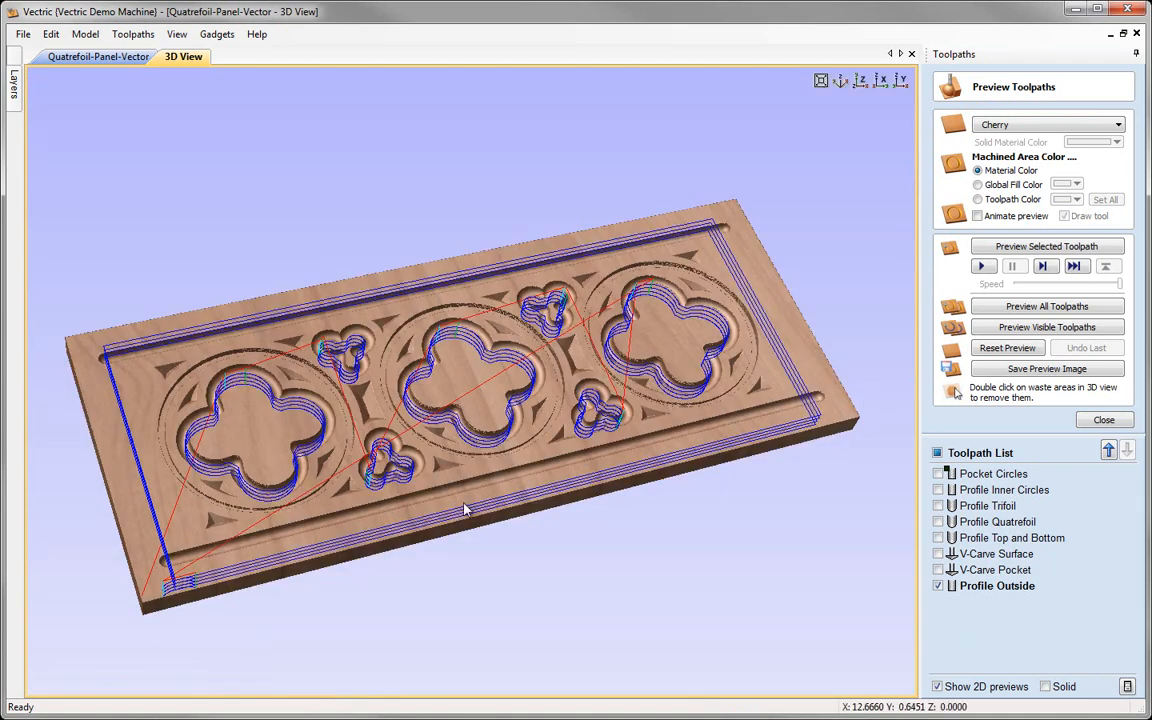
drag(348, 492, 368, 522)
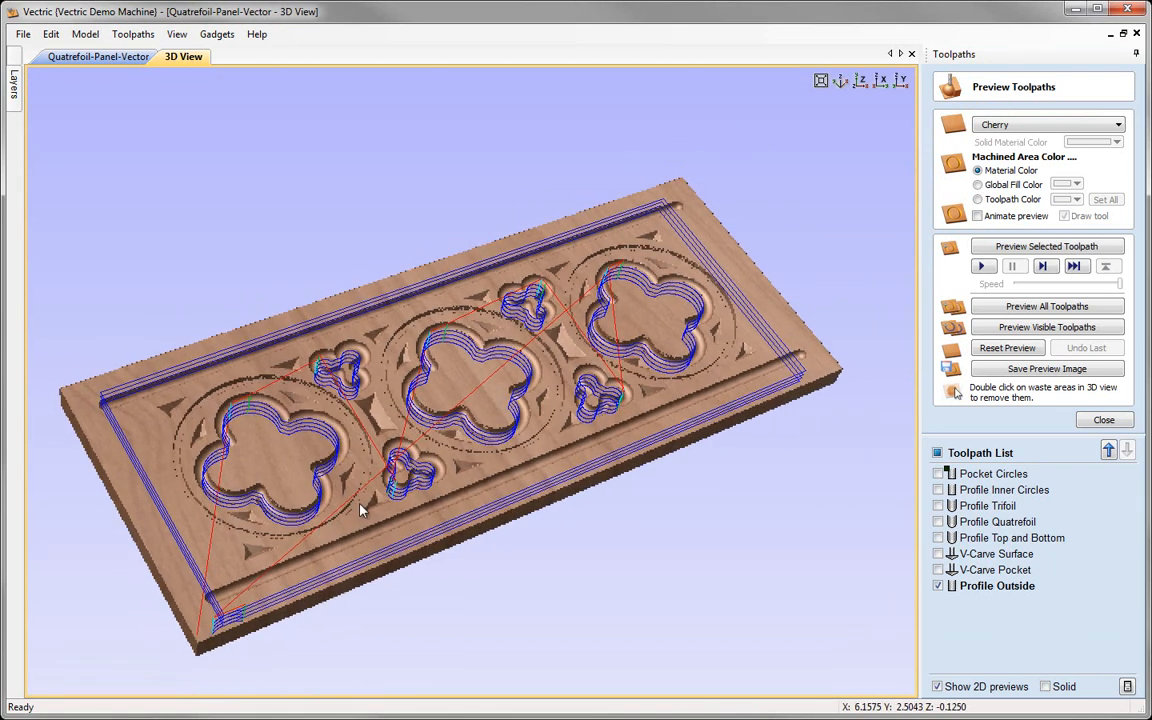
scroll(553, 334, up, 5)
scroll(546, 318, up, 5)
drag(538, 286, 440, 432)
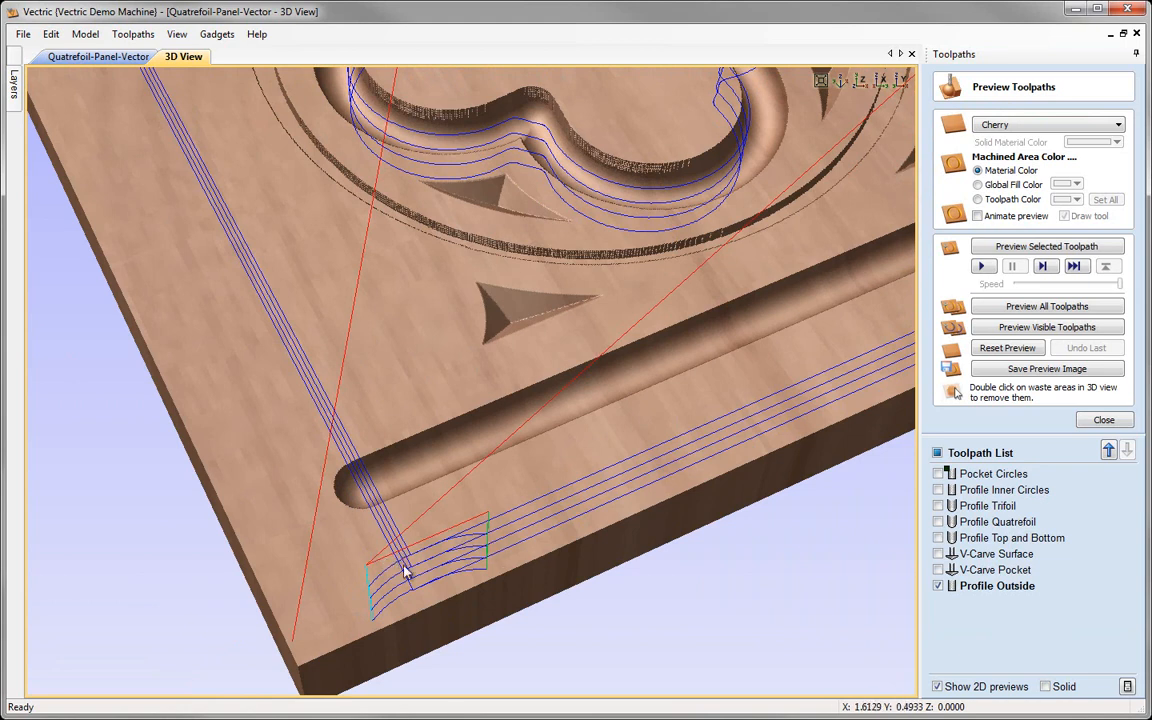
click(840, 80)
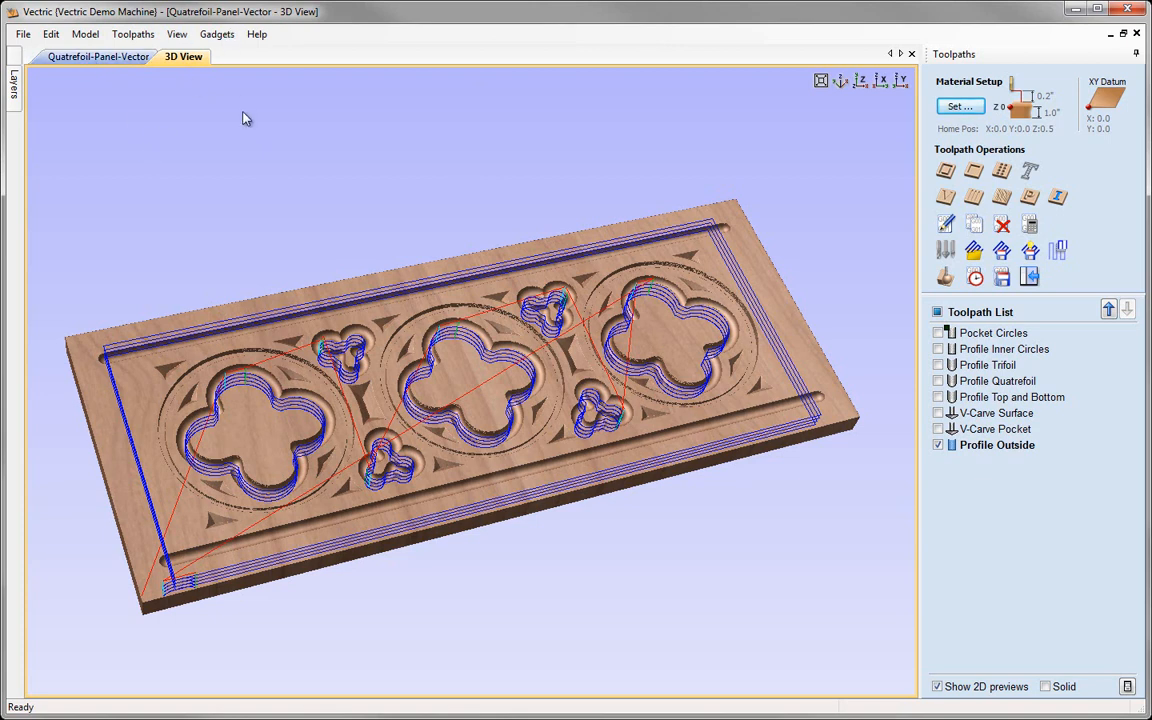
Step: Hide the Profile Outside toolpath in the 2D view and make the midpoint of the outer rectangle's left edge its start point
key(F2)
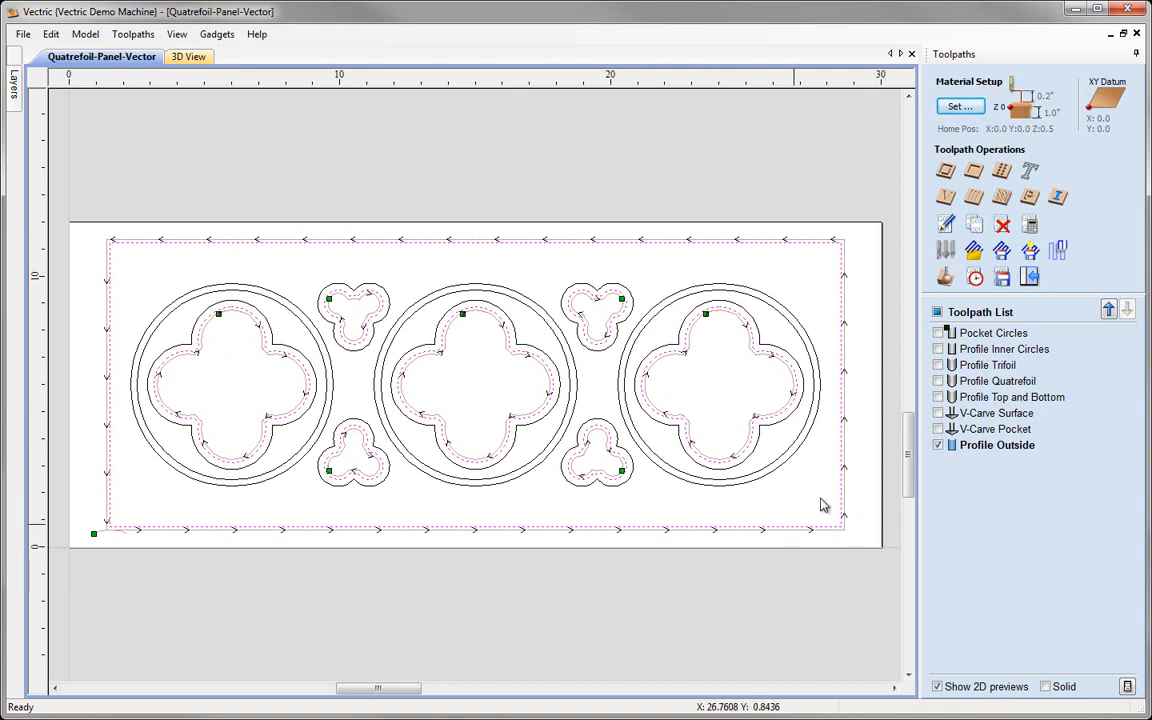
click(939, 447)
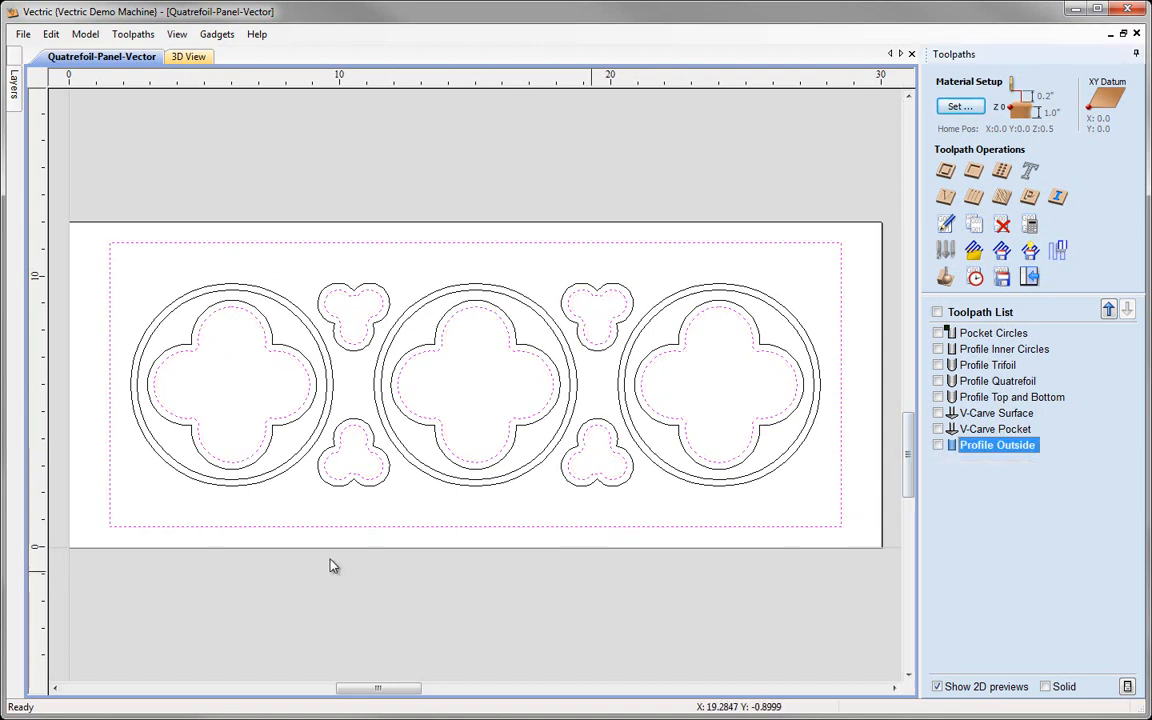
click(82, 530)
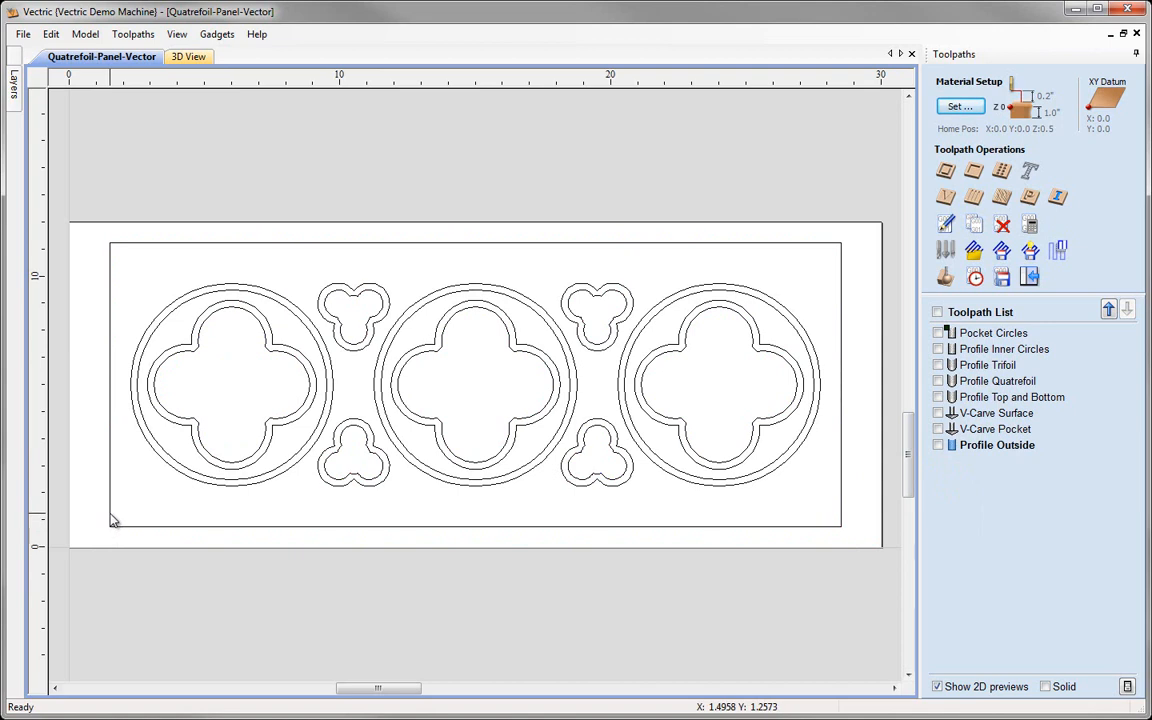
click(110, 520)
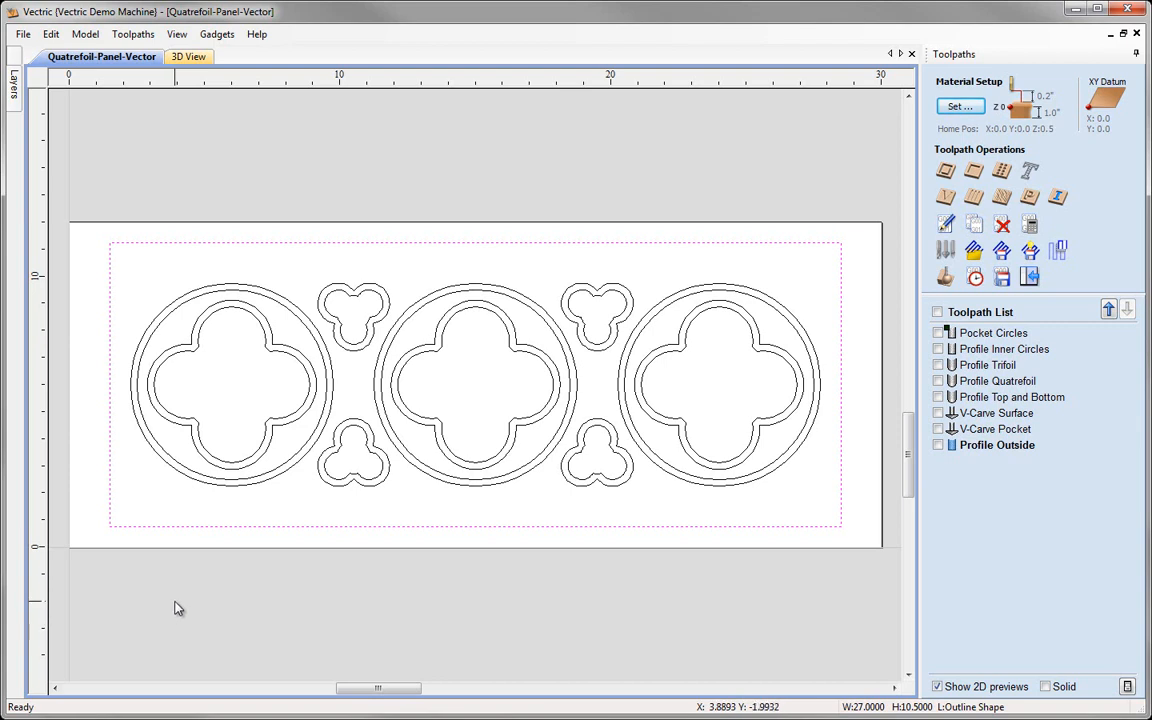
key(n)
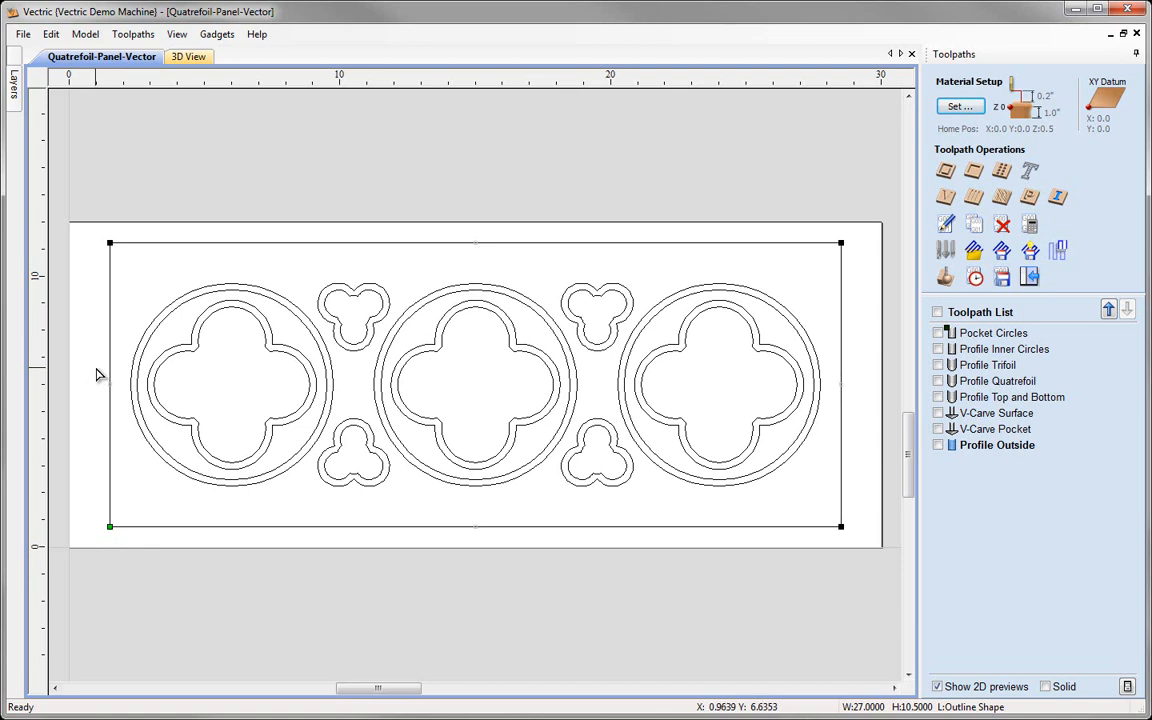
drag(98, 372, 123, 411)
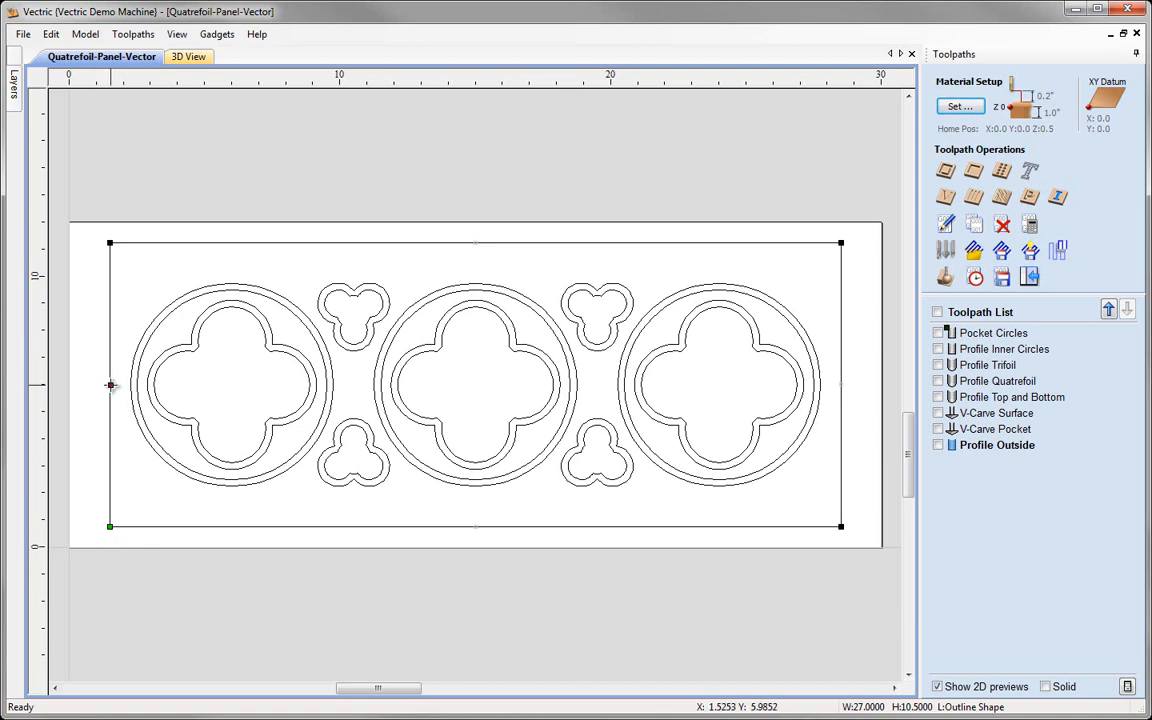
right_click(111, 385)
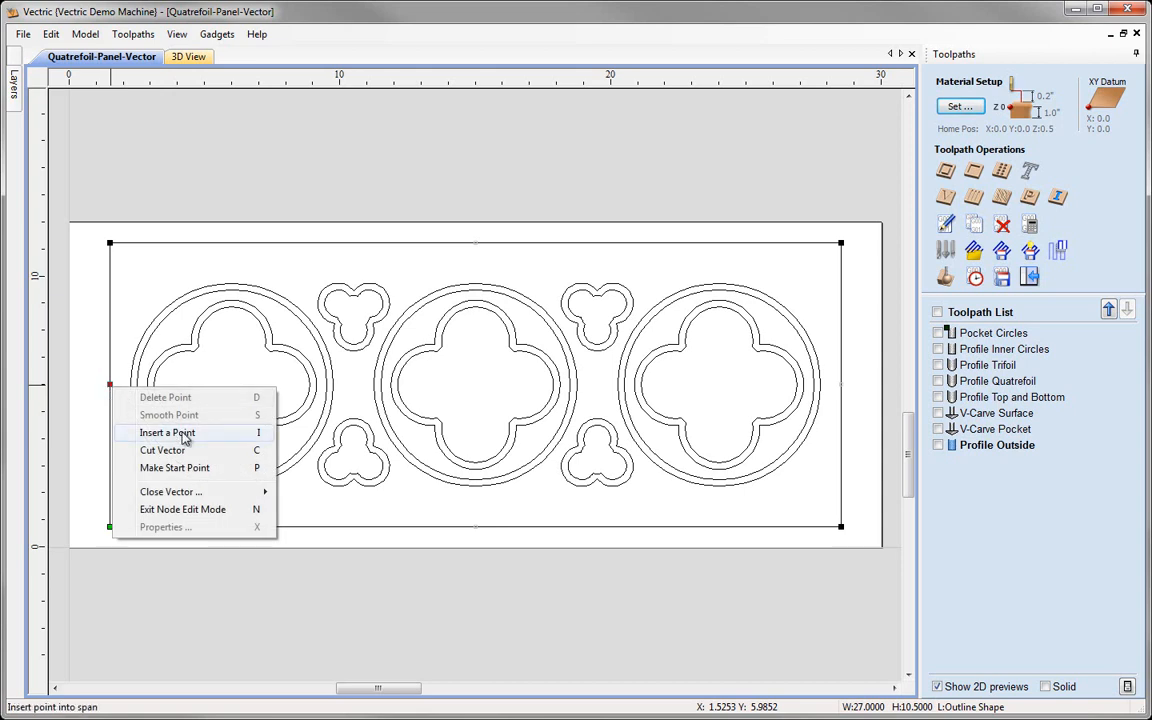
click(238, 433)
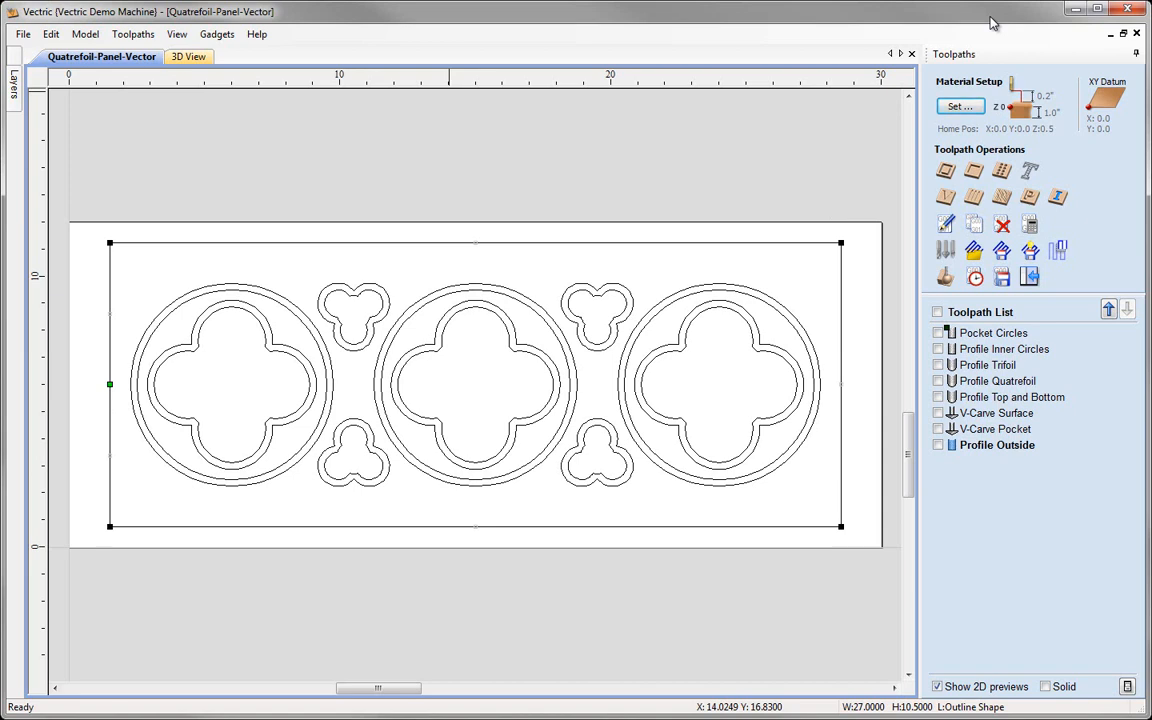
Step: Reopen the Profile Outside toolpath for editing and recalculate it with the moved start point
key(F4)
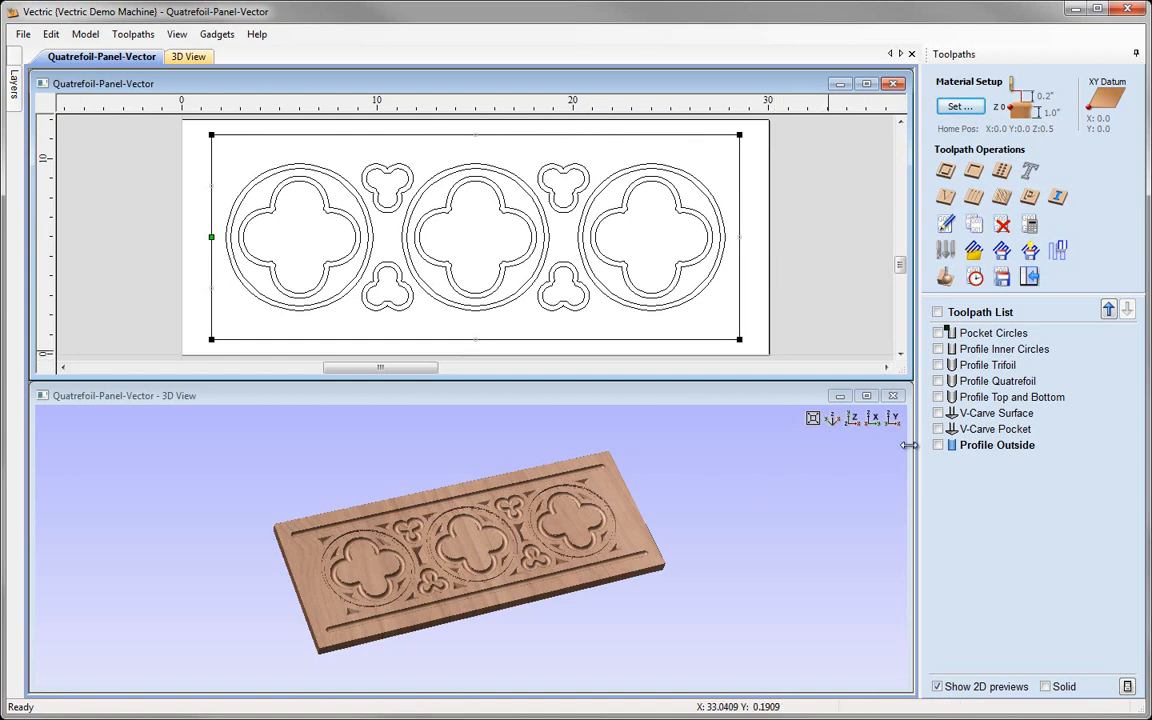
mouse_move(970, 453)
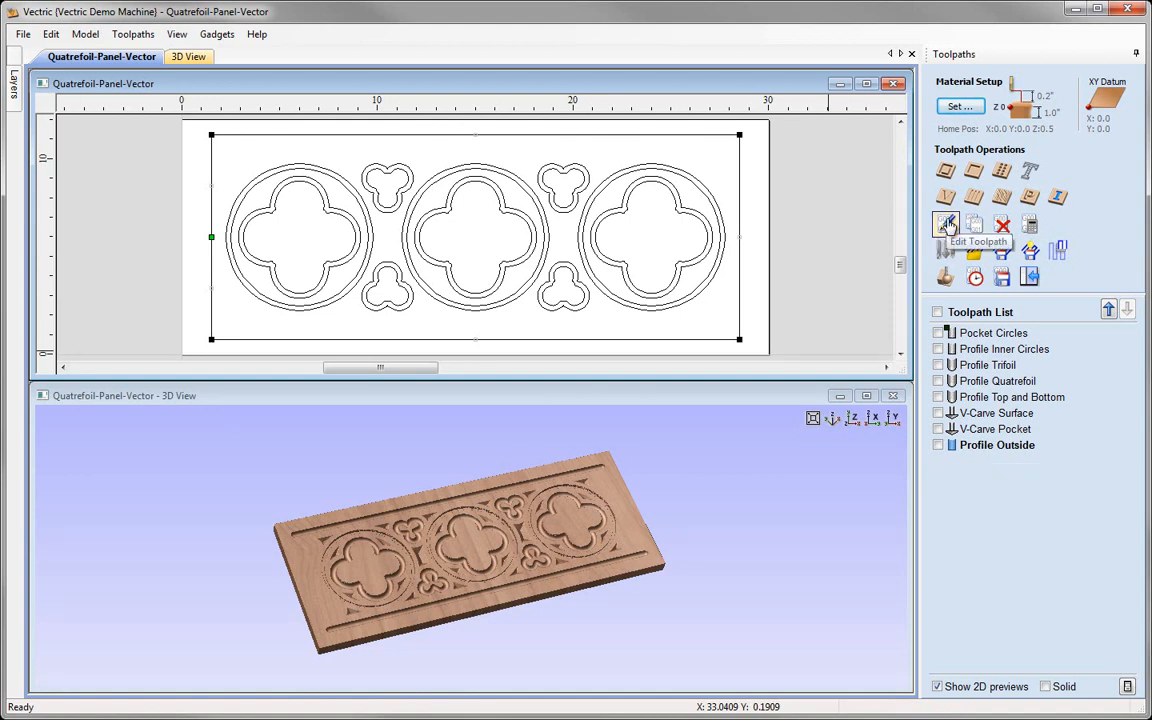
double_click(1000, 447)
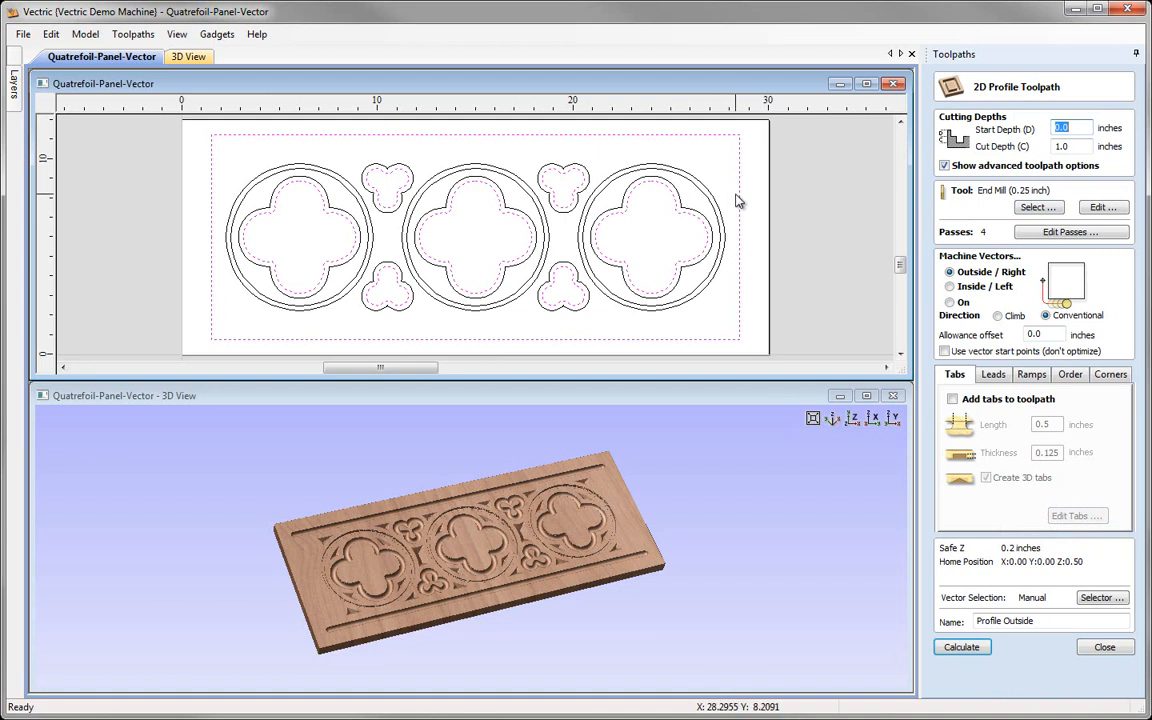
click(962, 648)
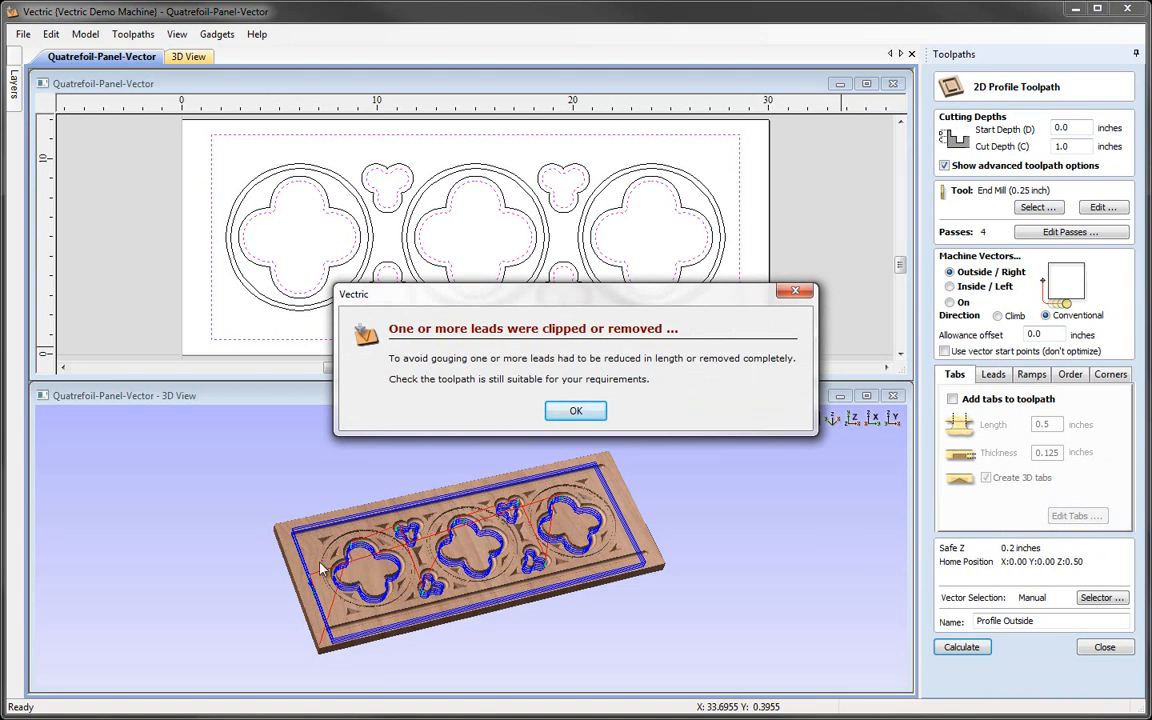
key(Return)
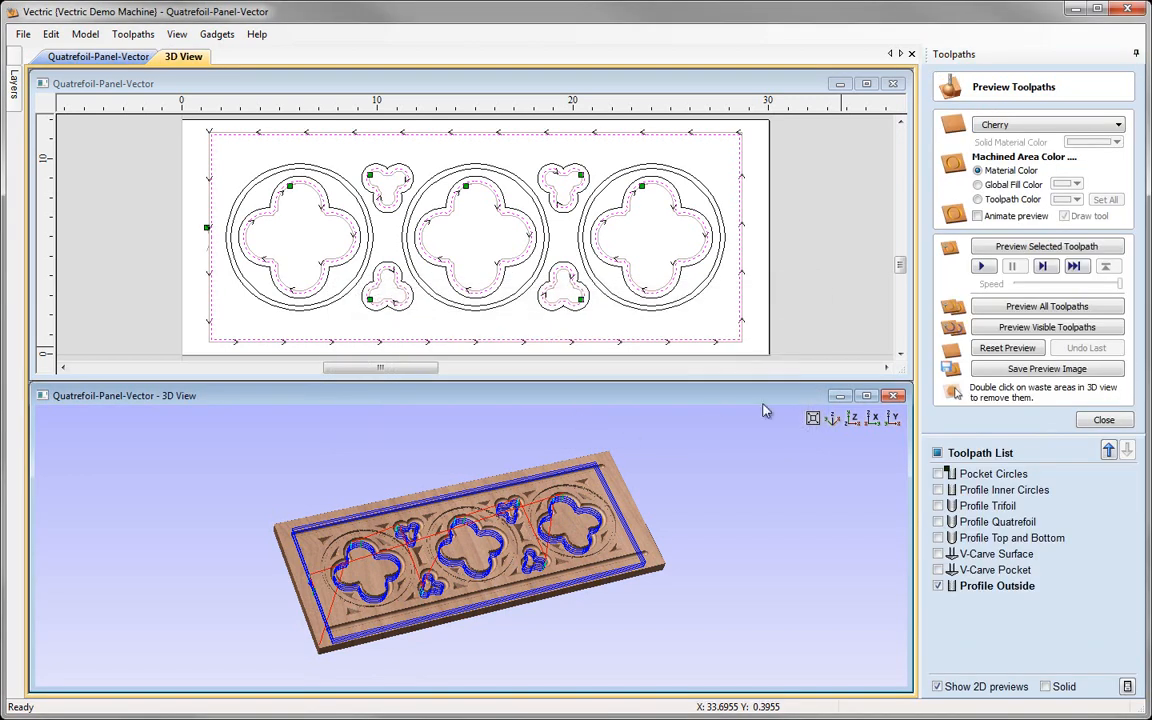
Step: Examine the recalculated leads at the middle of the panel's left edge in an enlarged 3D view
click(868, 397)
drag(335, 403, 199, 527)
scroll(164, 478, up, 3)
middle_drag(215, 463, 545, 321)
scroll(520, 322, up, 3)
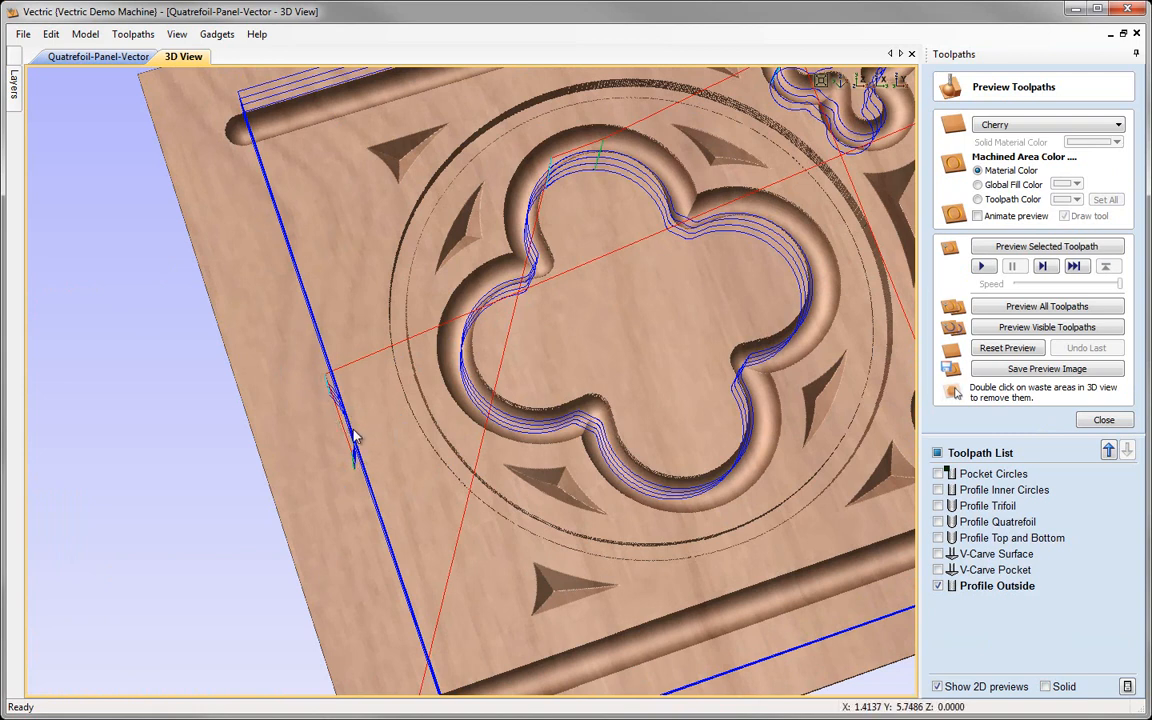
click(840, 82)
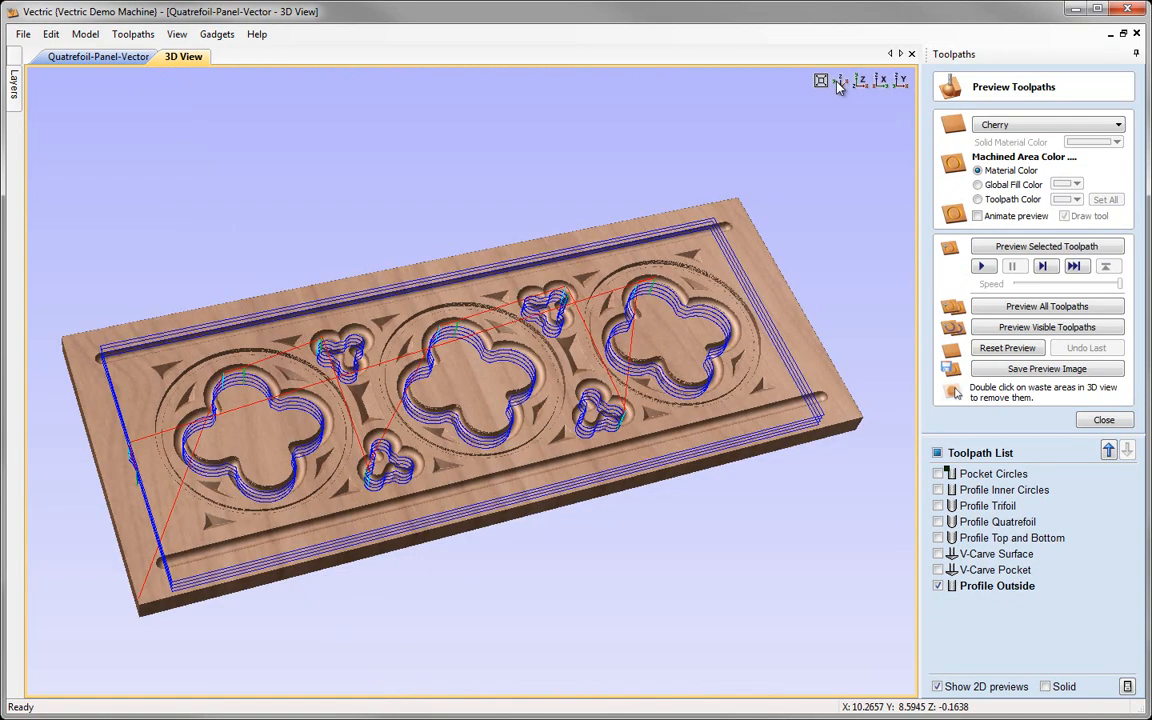
drag(549, 432, 527, 473)
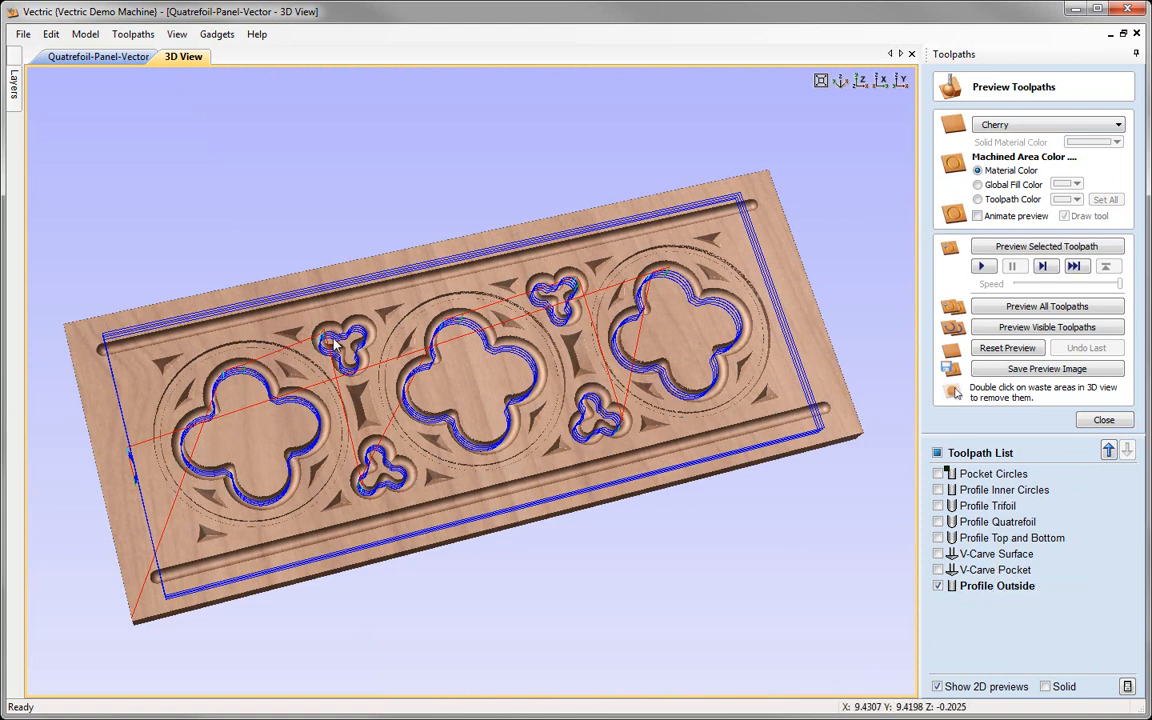
Step: Simulate the Profile Outside toolpath in stages until all foils and the panel outline are cut out
click(1076, 267)
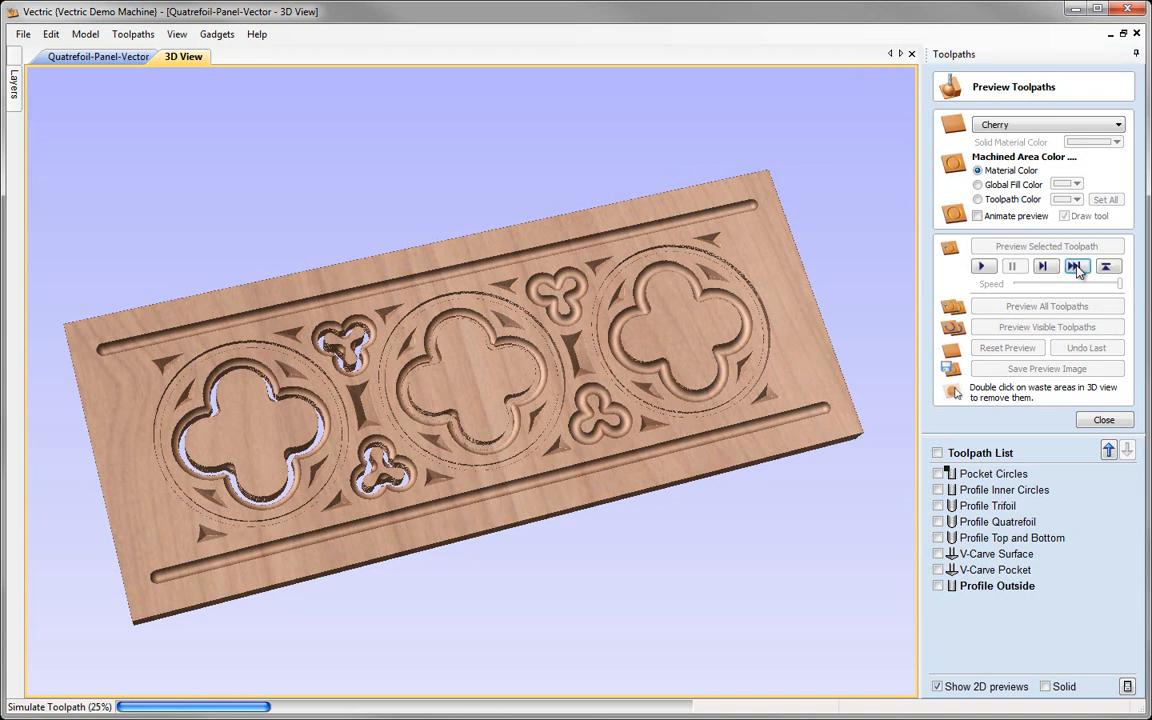
click(1076, 267)
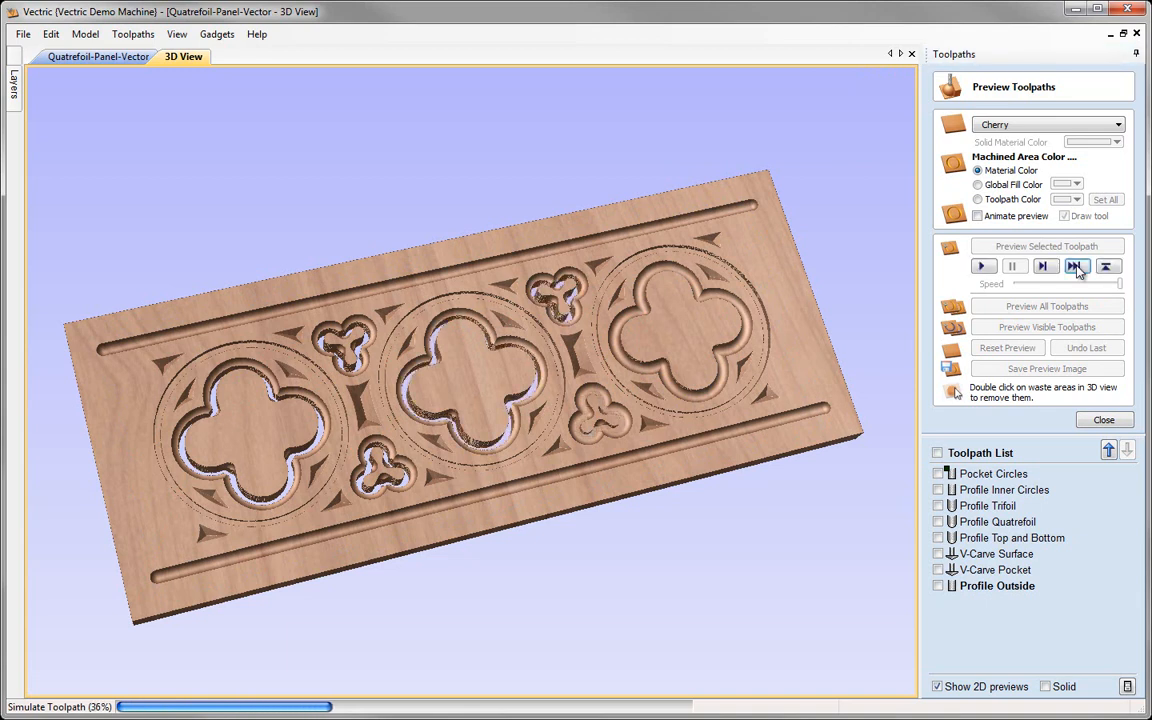
click(1077, 266)
click(1077, 266)
click(1077, 266)
click(1077, 266)
click(1076, 267)
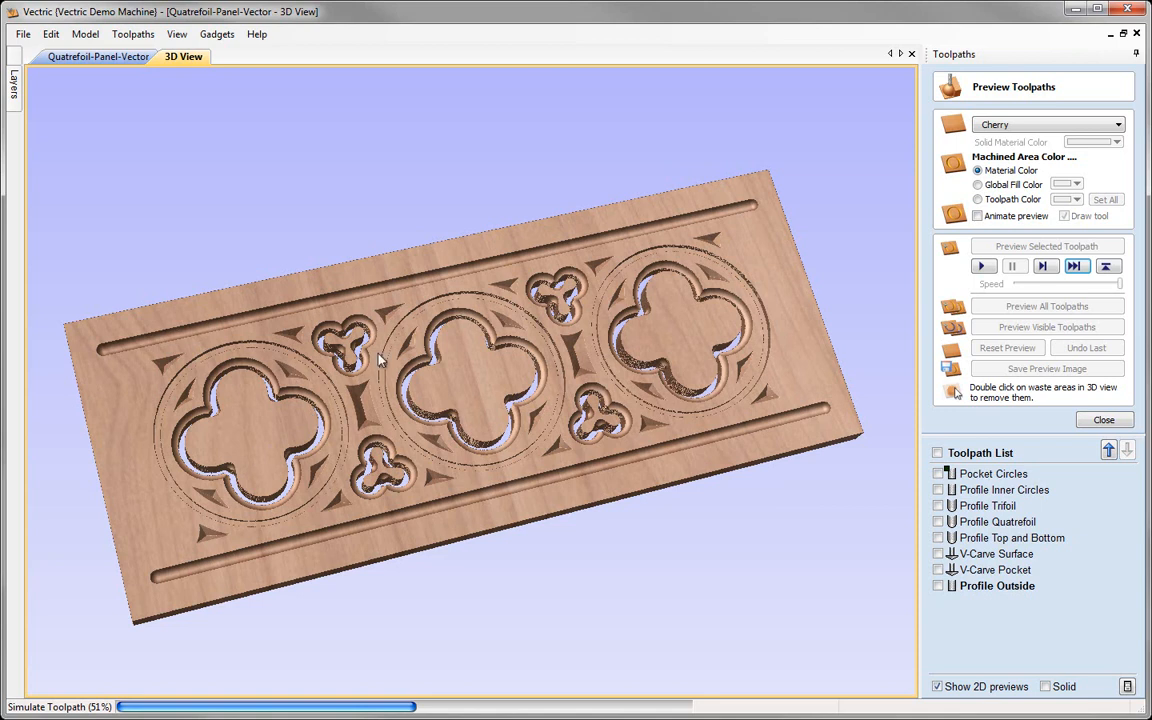
click(1075, 267)
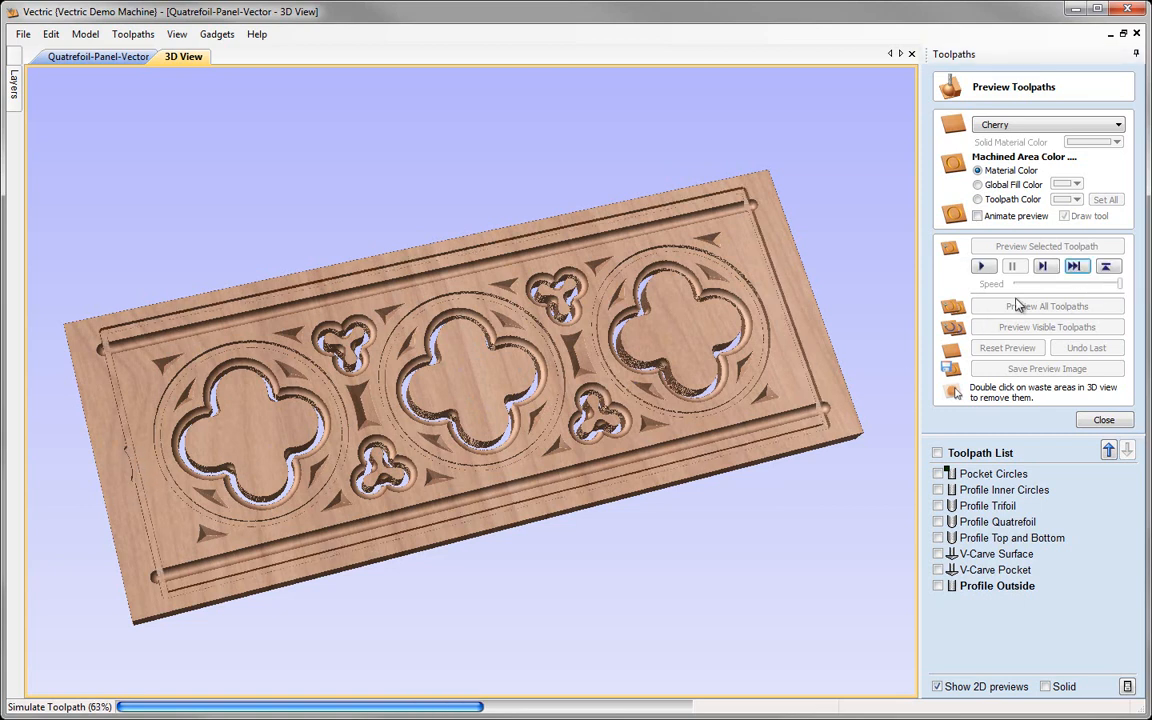
click(1076, 268)
click(1076, 267)
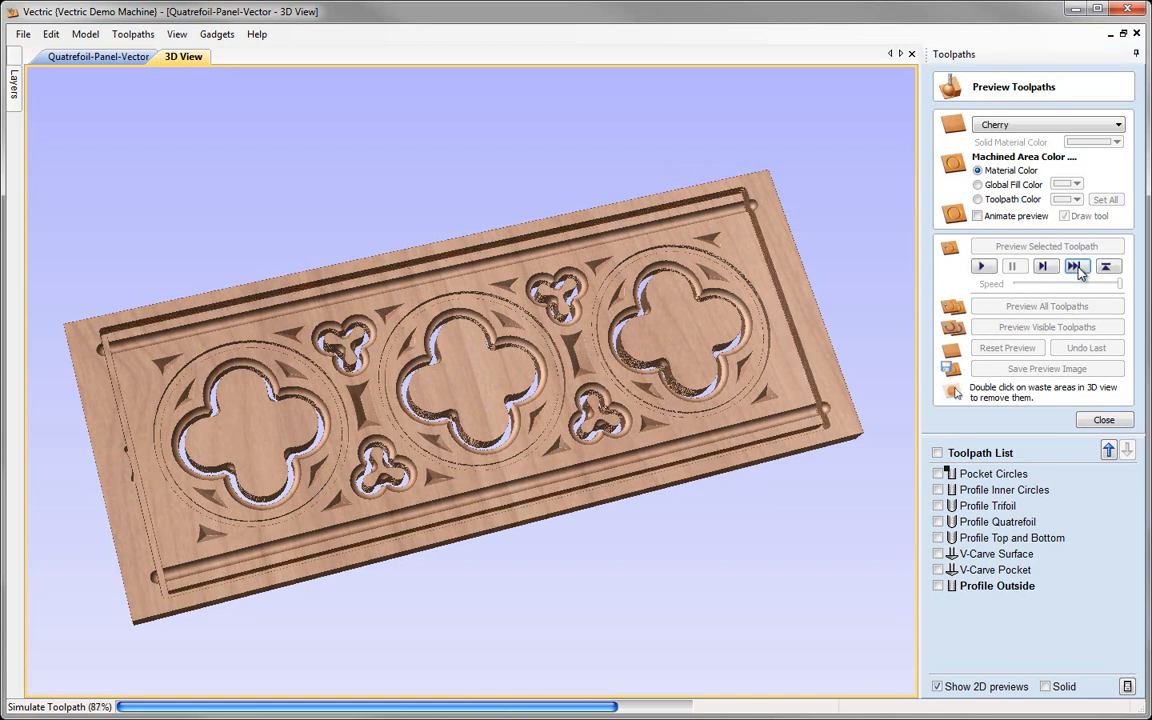
click(1076, 268)
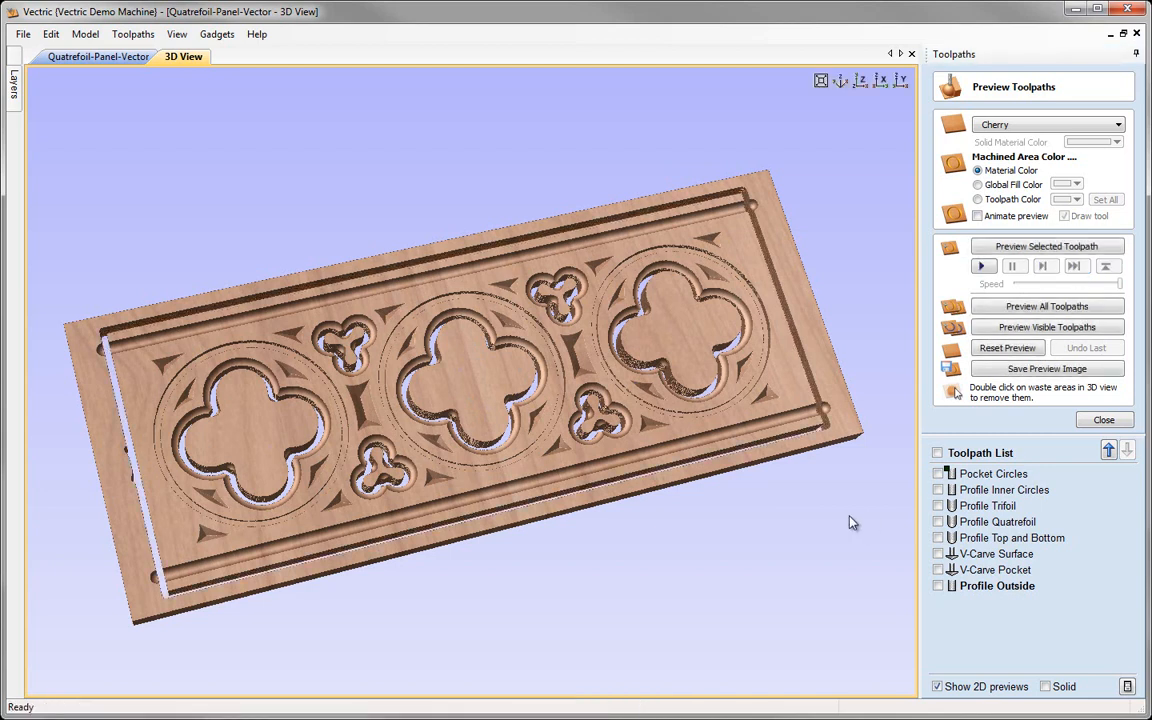
Step: Remove the waste pieces inside the three quatrefoils and four trefoils and the surrounding border from the 3D preview
drag(672, 300, 709, 400)
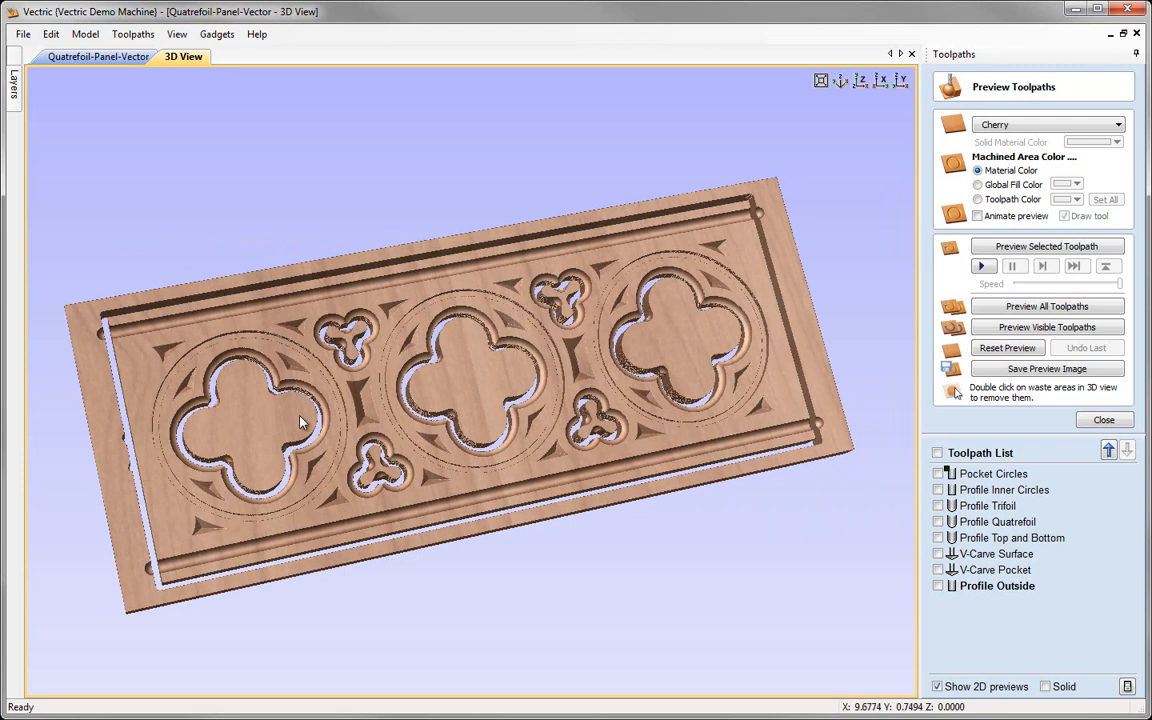
double_click(251, 429)
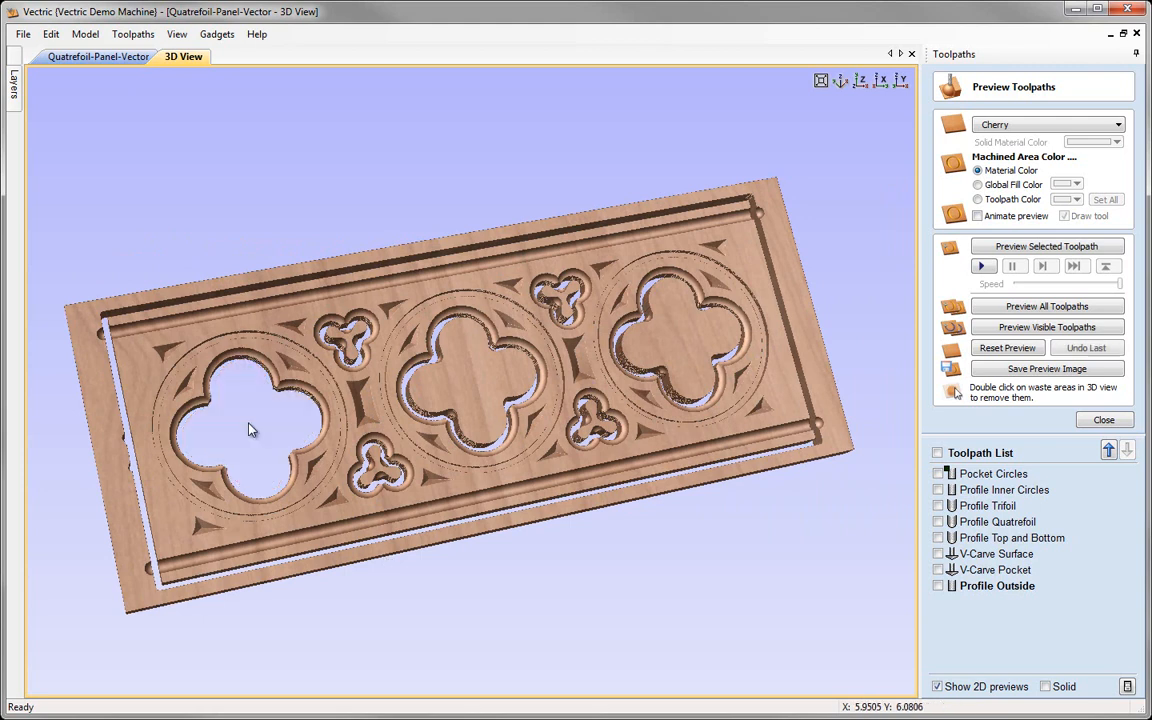
double_click(348, 343)
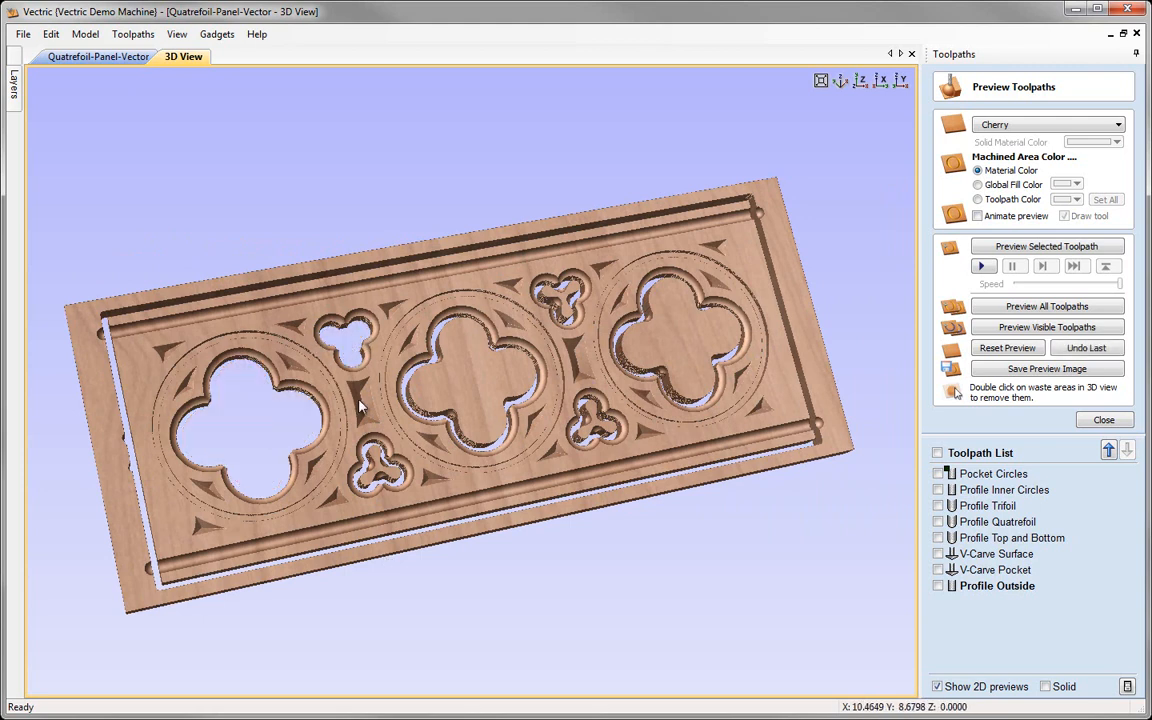
double_click(374, 466)
double_click(432, 387)
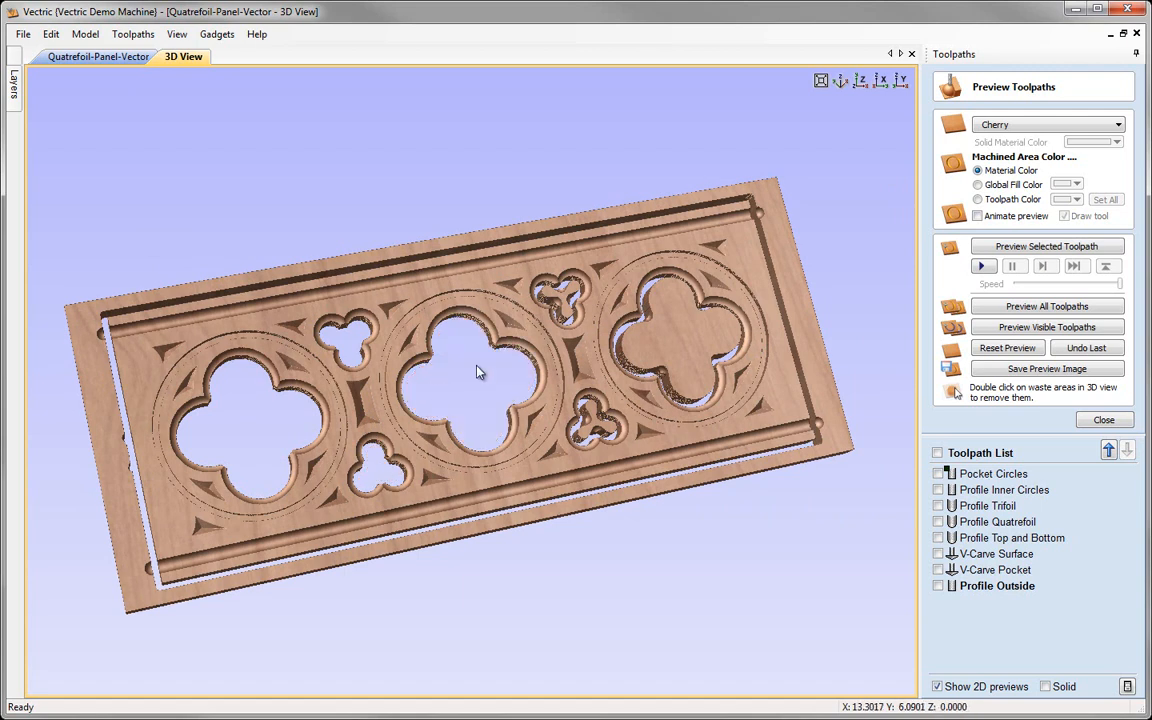
double_click(566, 300)
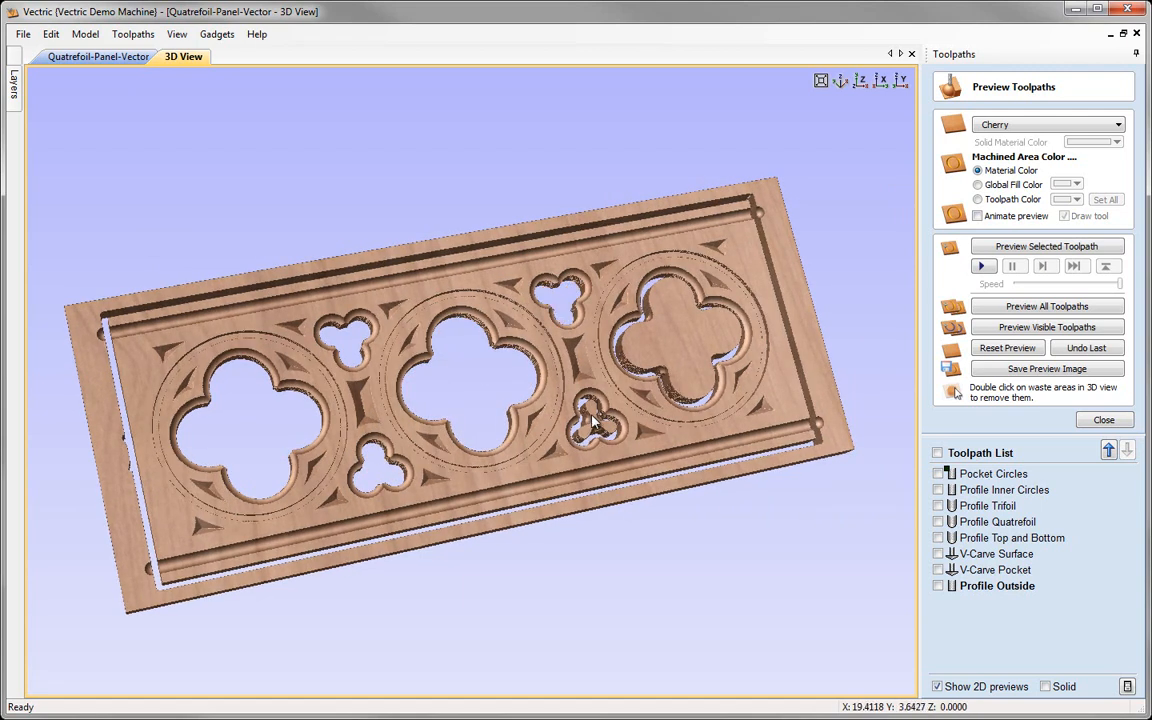
double_click(592, 421)
double_click(685, 333)
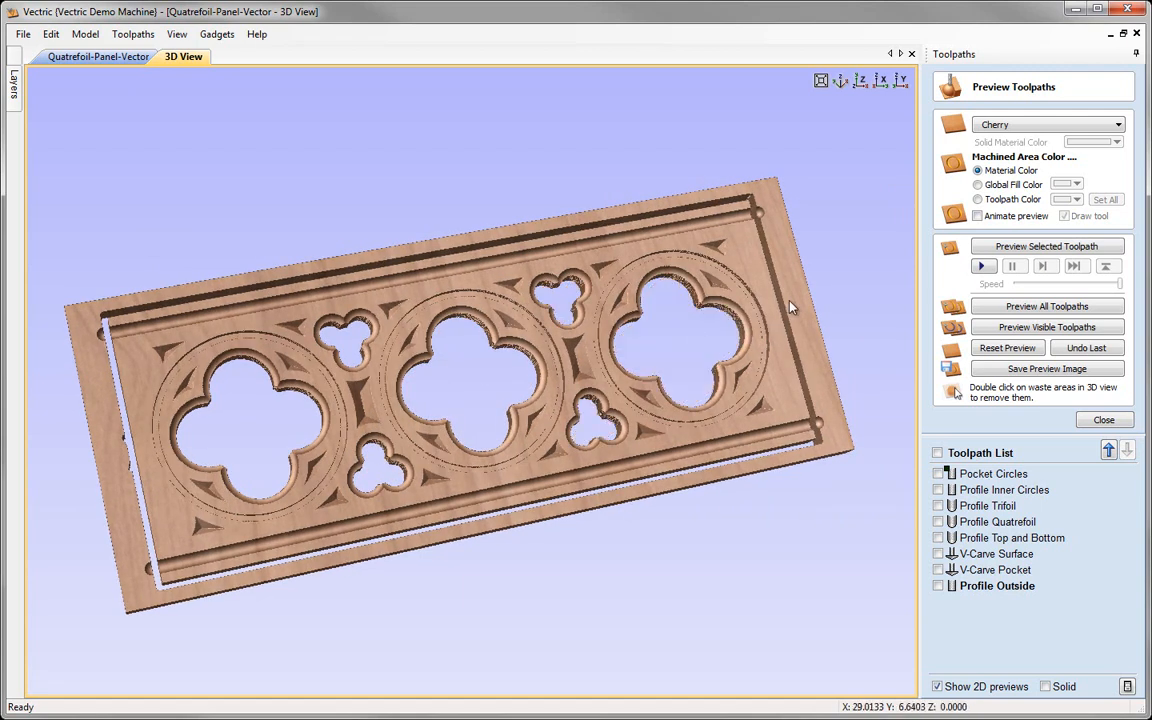
double_click(795, 306)
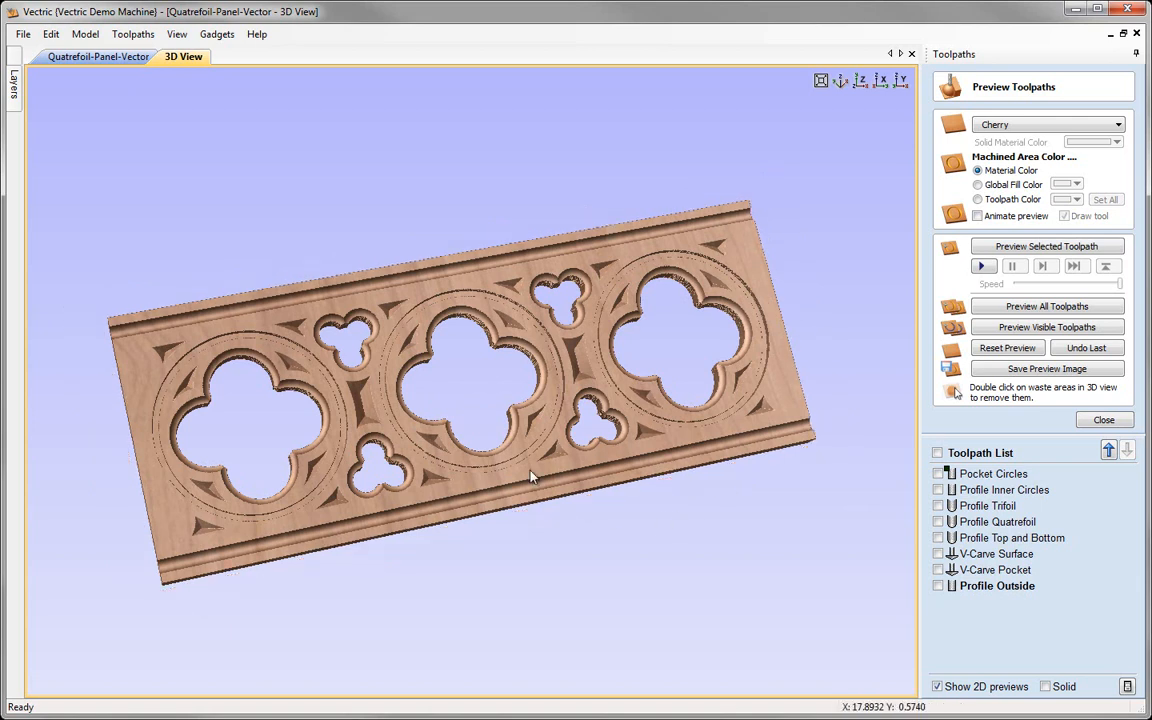
Step: Check the file formats available for saving the preview image of the finished panel, without saving it
drag(840, 100, 640, 505)
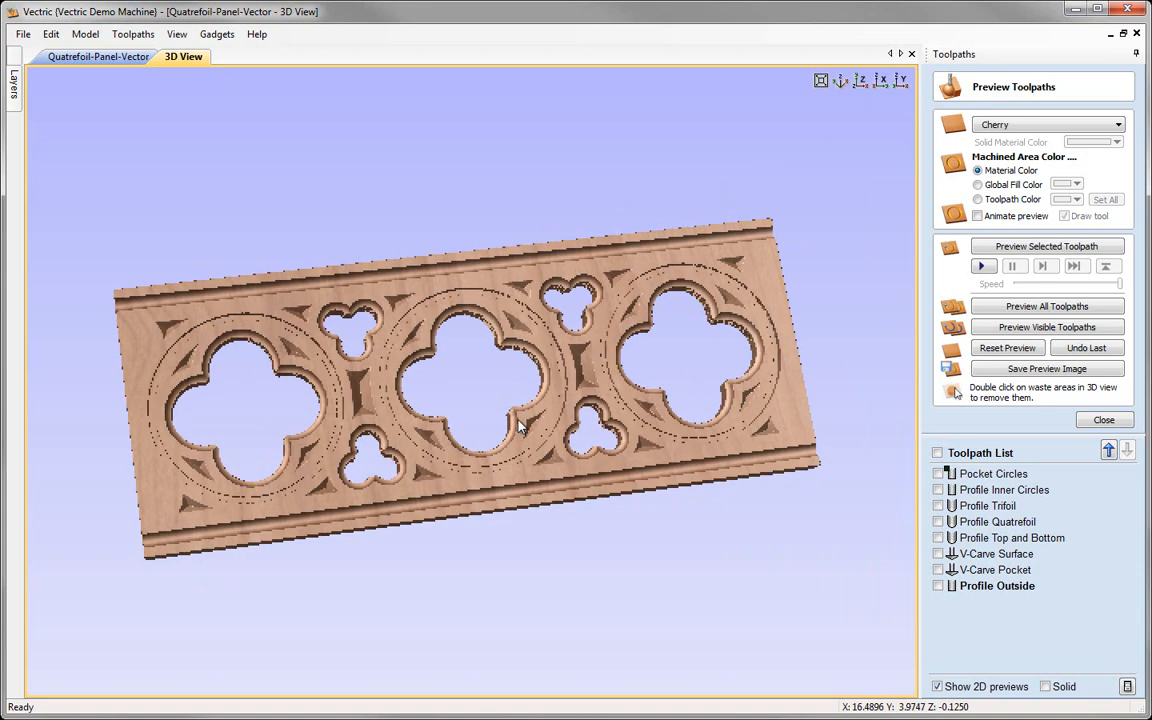
scroll(518, 420, up, 1)
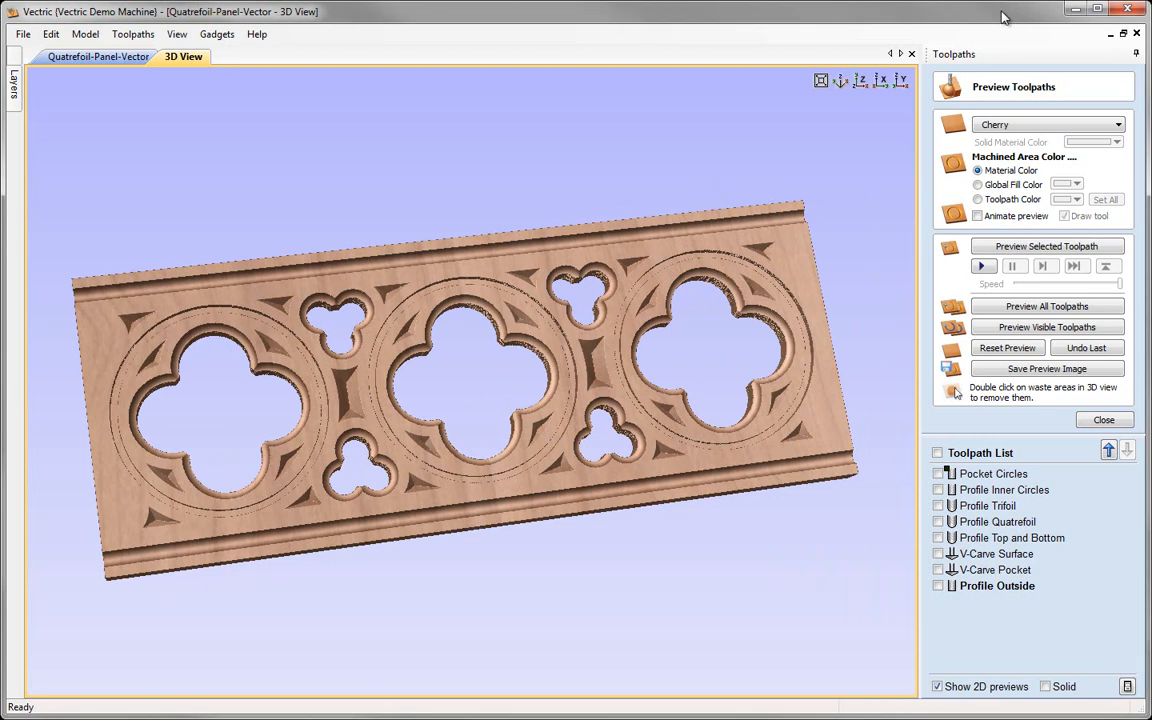
click(1062, 372)
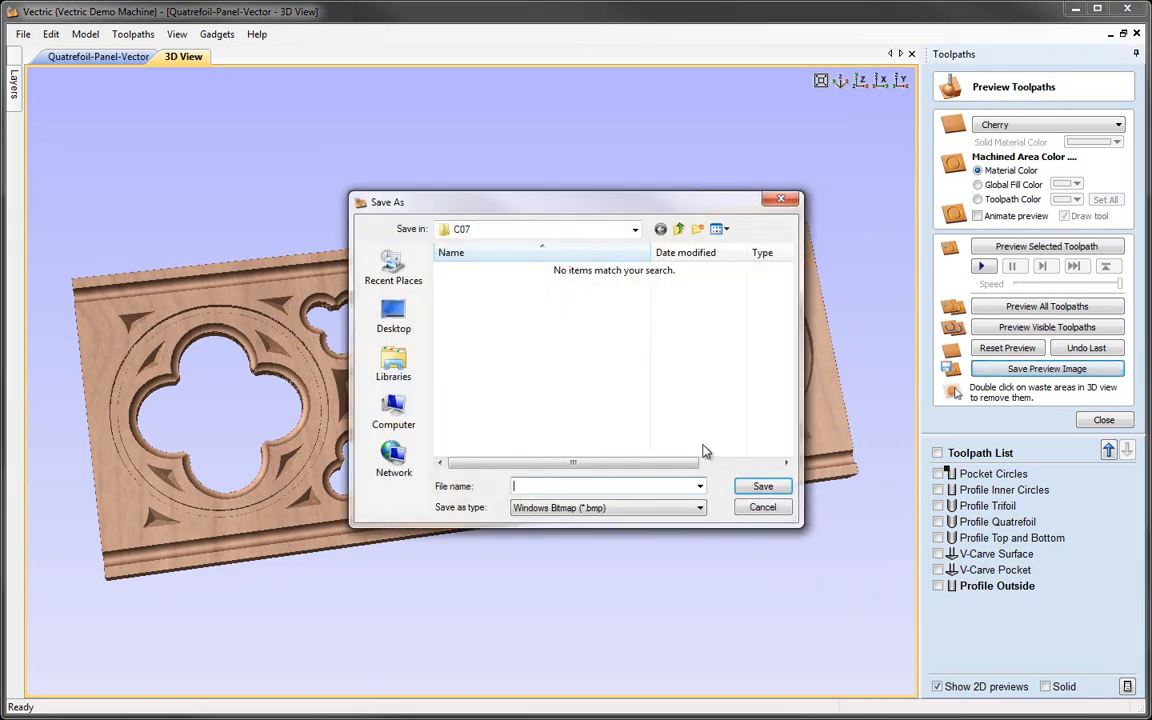
click(698, 509)
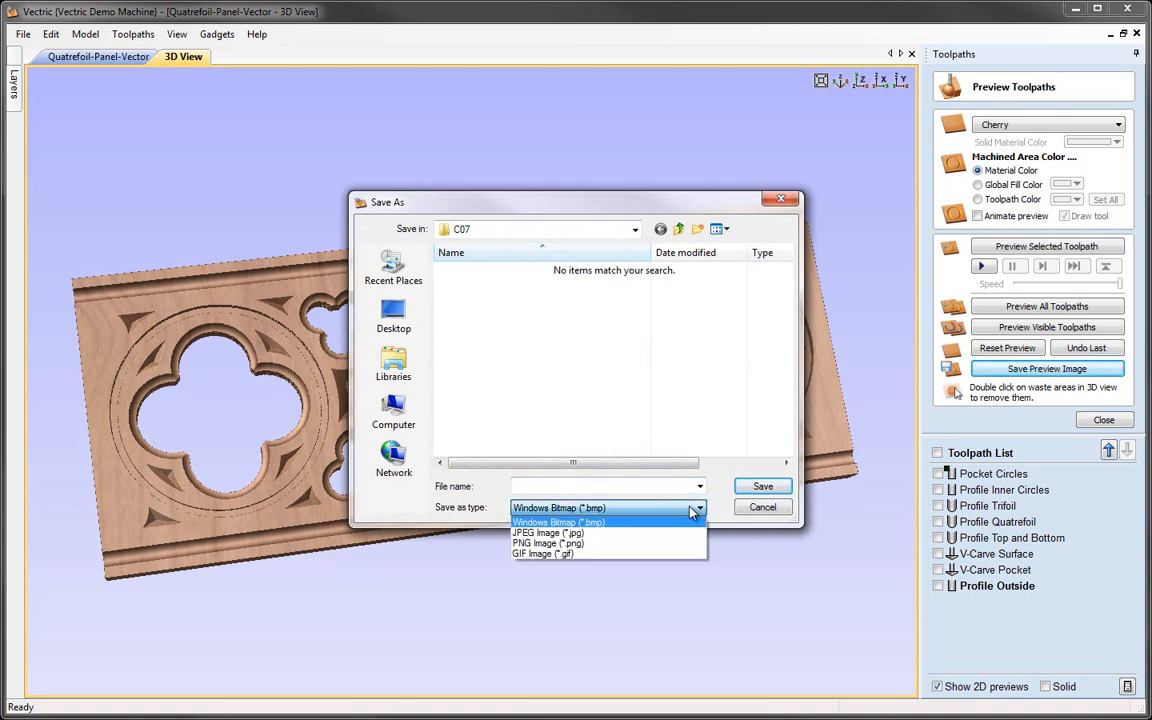
click(760, 513)
click(761, 512)
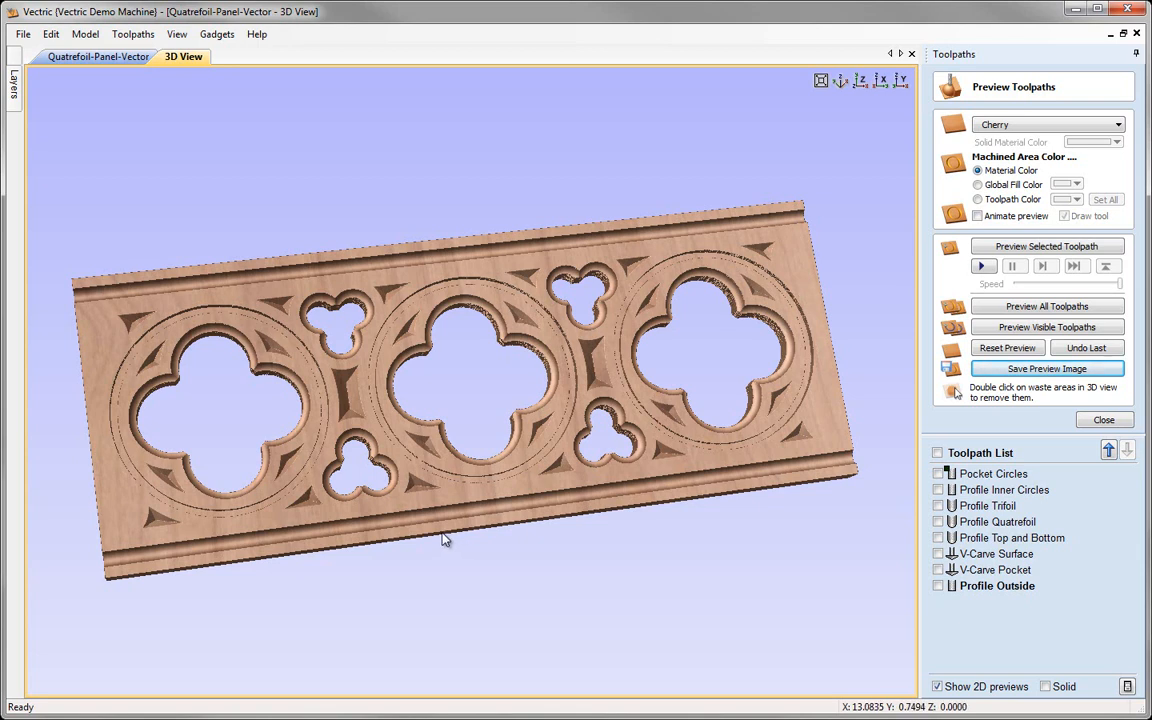
Step: Close the toolpath preview and set toolpath saving to output all visible toolpaths to one file
drag(504, 585, 607, 557)
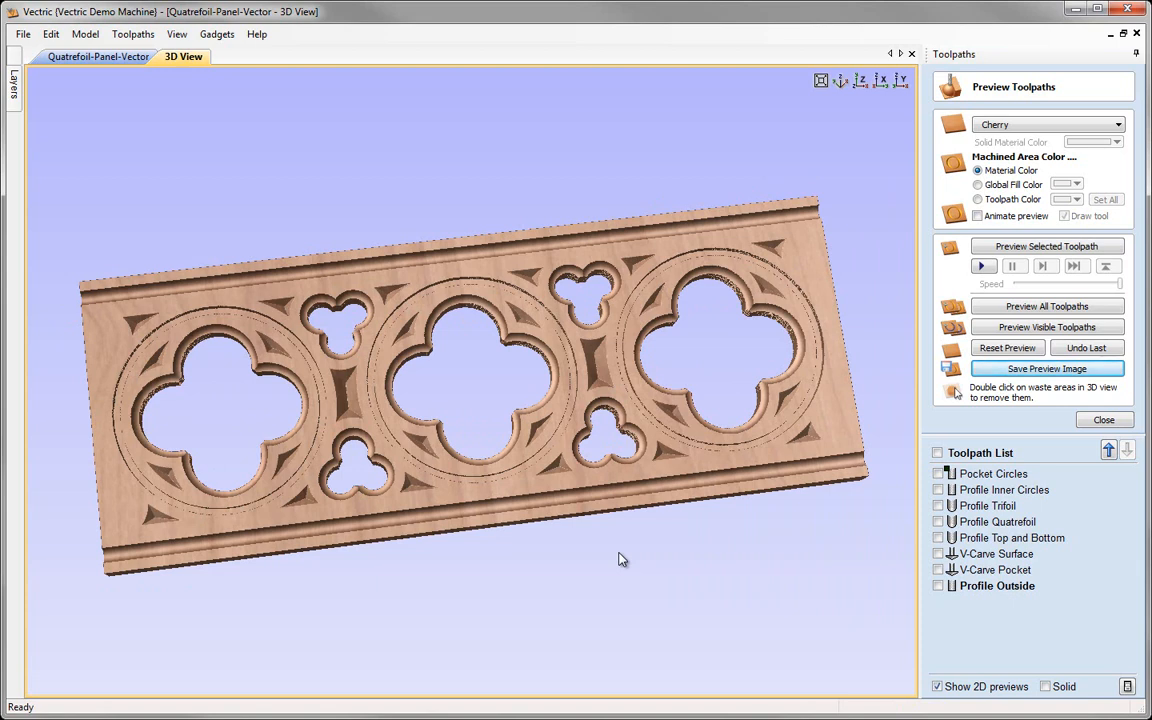
click(1104, 419)
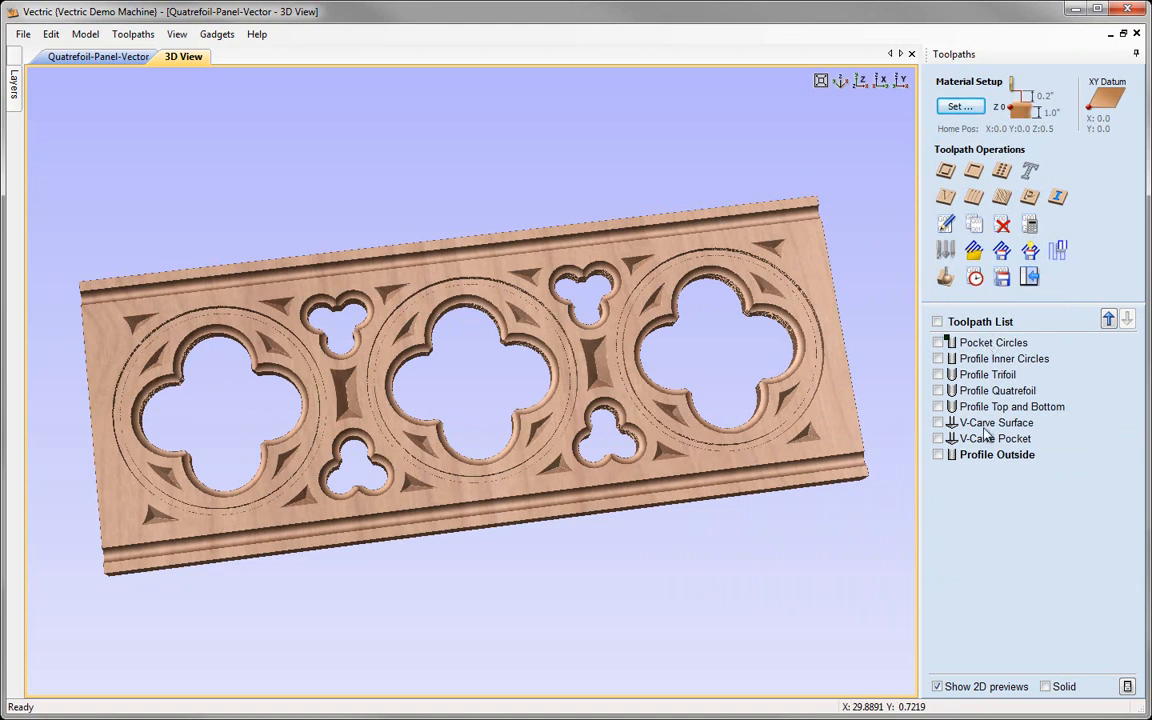
mouse_move(977, 461)
click(1002, 278)
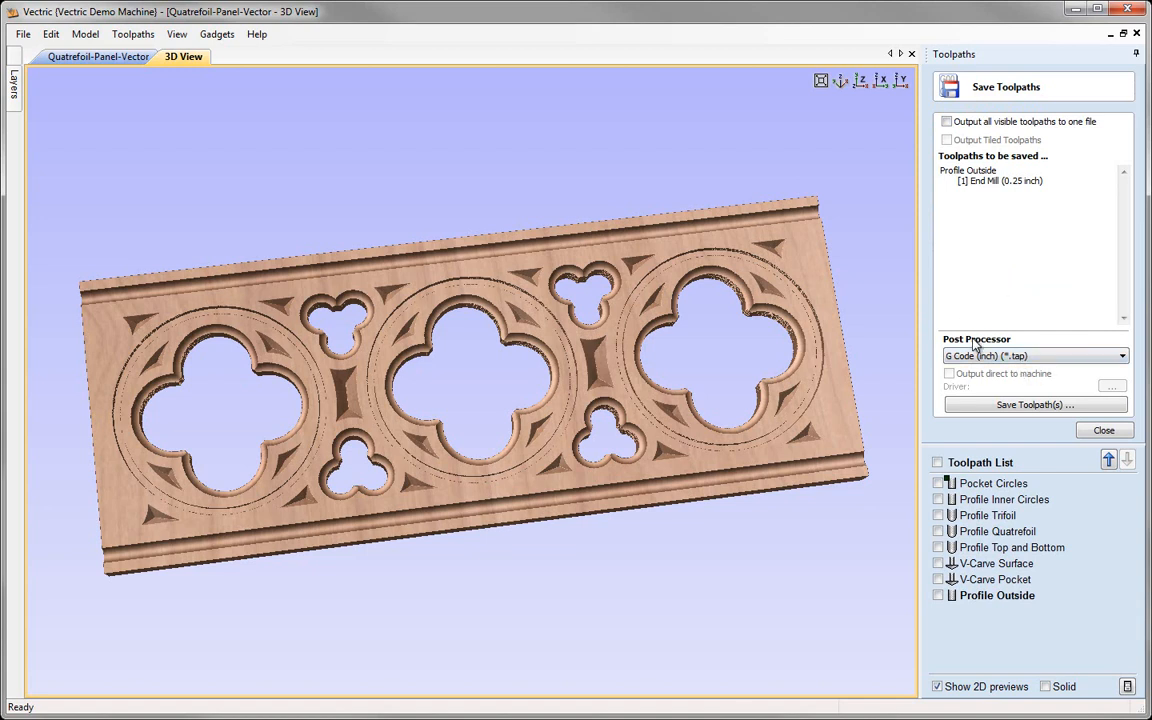
click(947, 122)
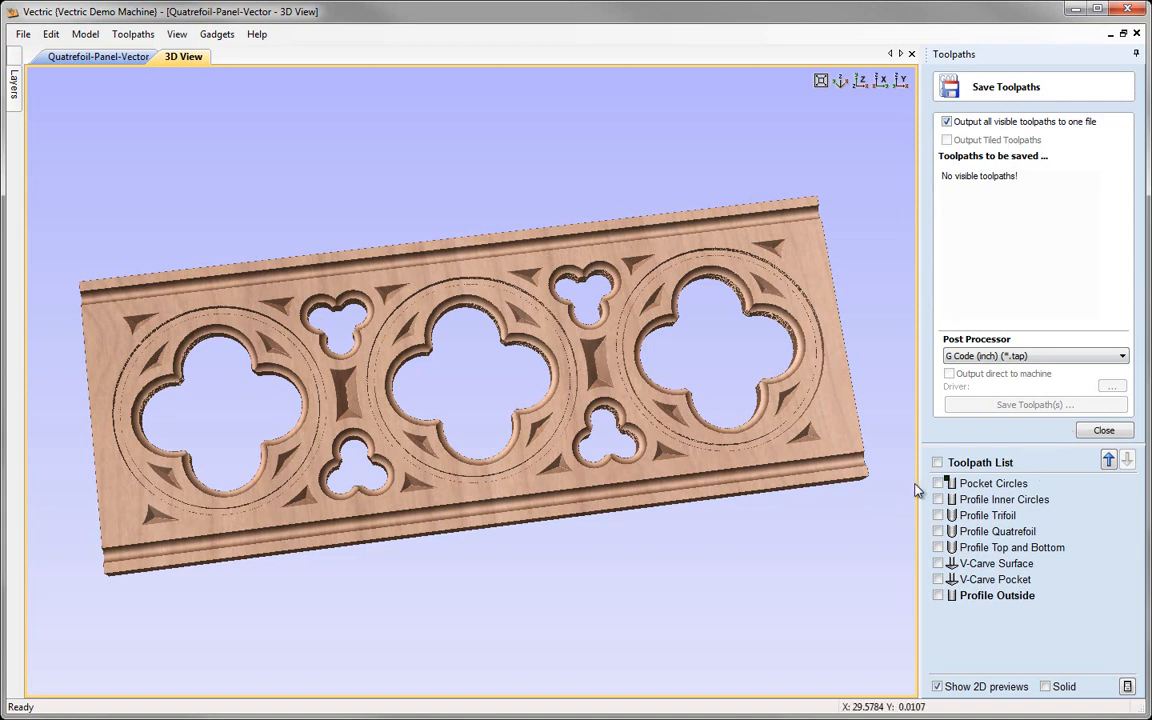
Step: Start saving the Pocket Circles and Profile Inner Circles toolpaths together as one G Code (inch) file, and cancel
mouse_move(942, 486)
mouse_move(1010, 485)
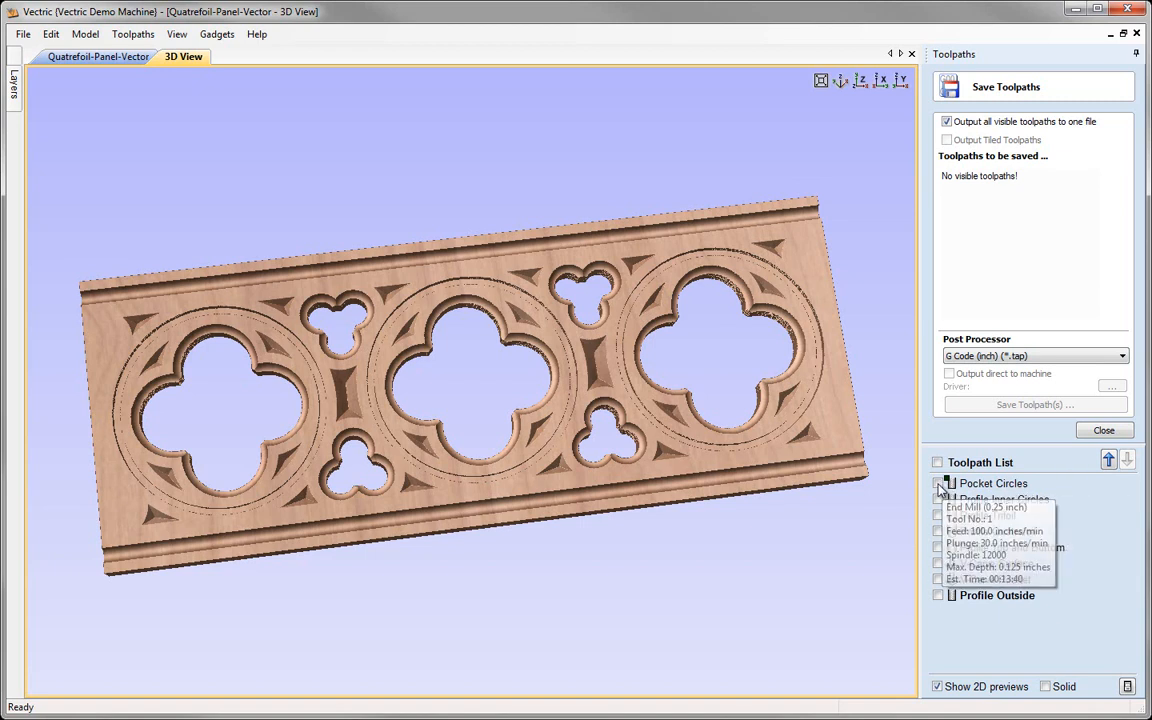
click(938, 483)
click(938, 499)
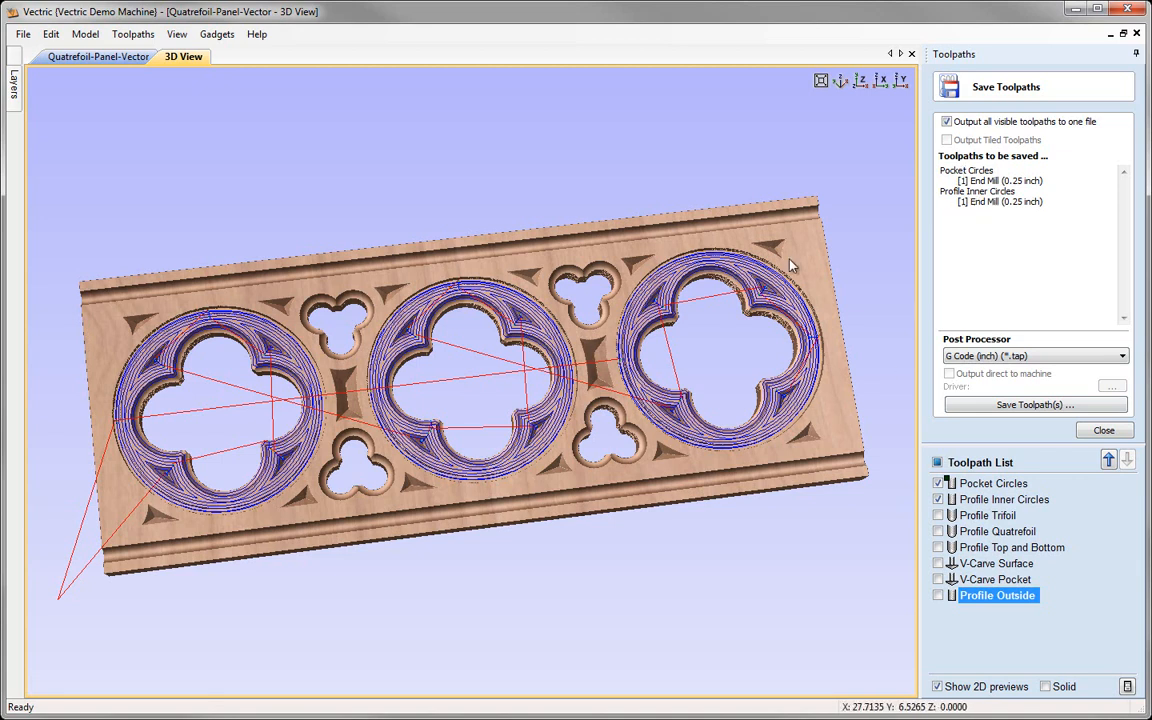
click(1035, 405)
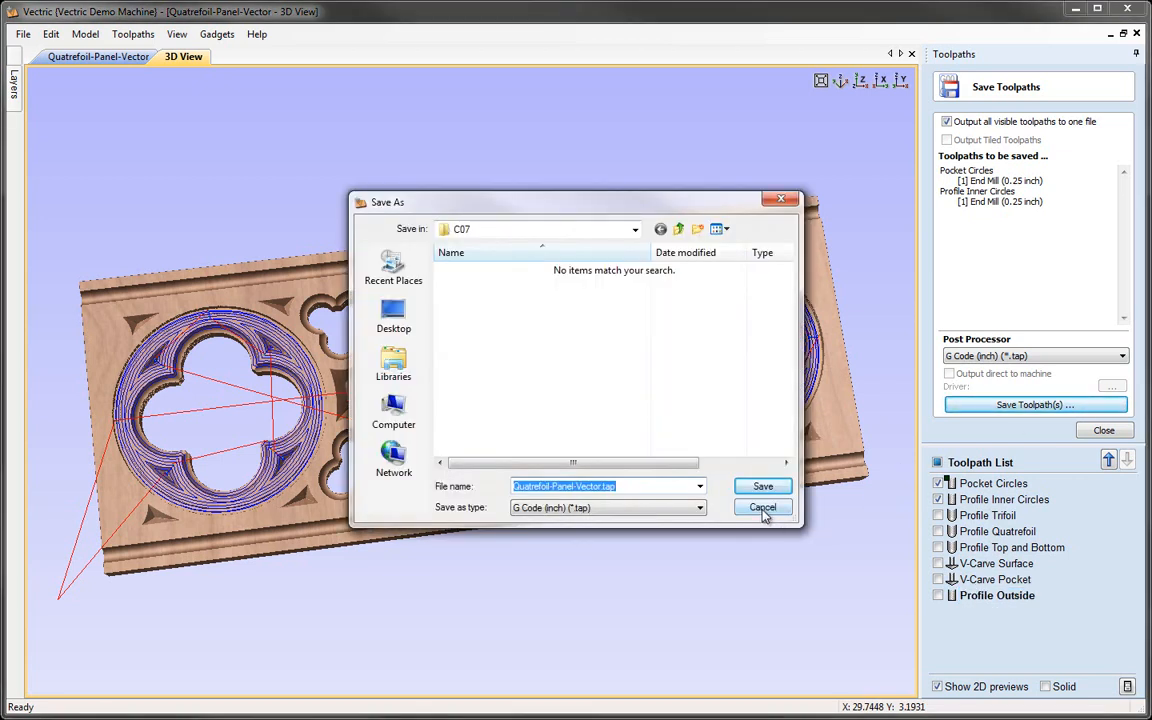
click(763, 508)
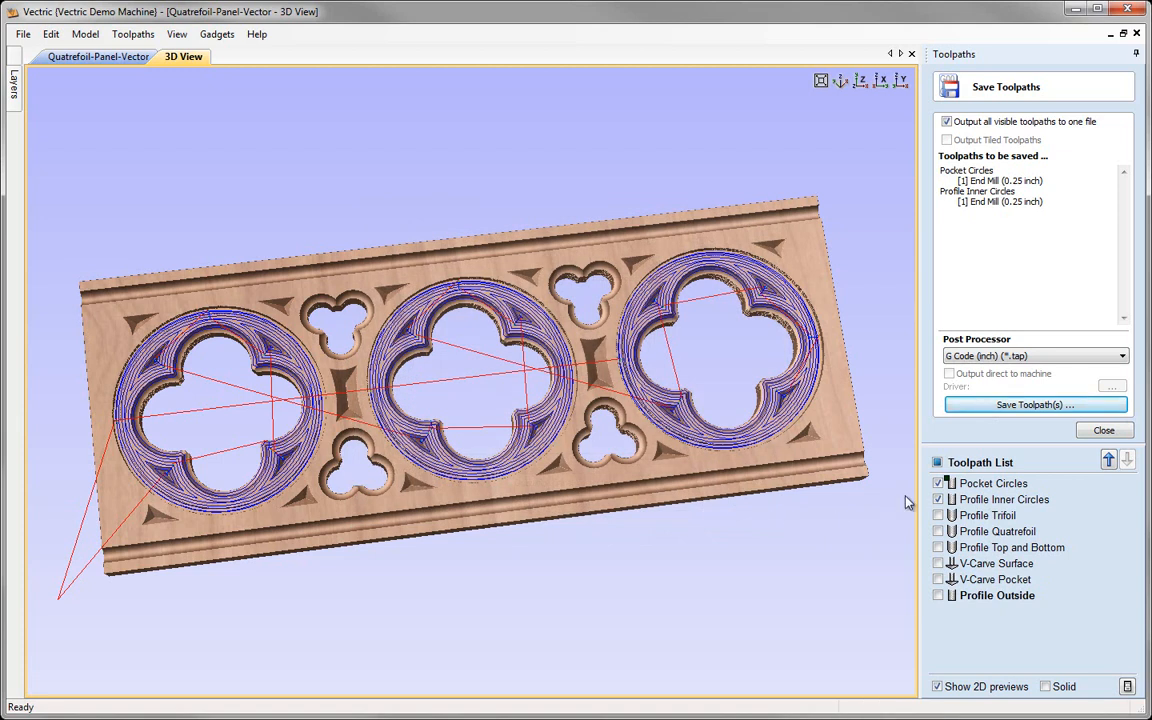
Step: Replace the toolpaths to output with Profile Trifoil, Profile Quatrefoil and Profile Top and Bottom, start saving them as one file, and cancel
click(938, 483)
click(938, 499)
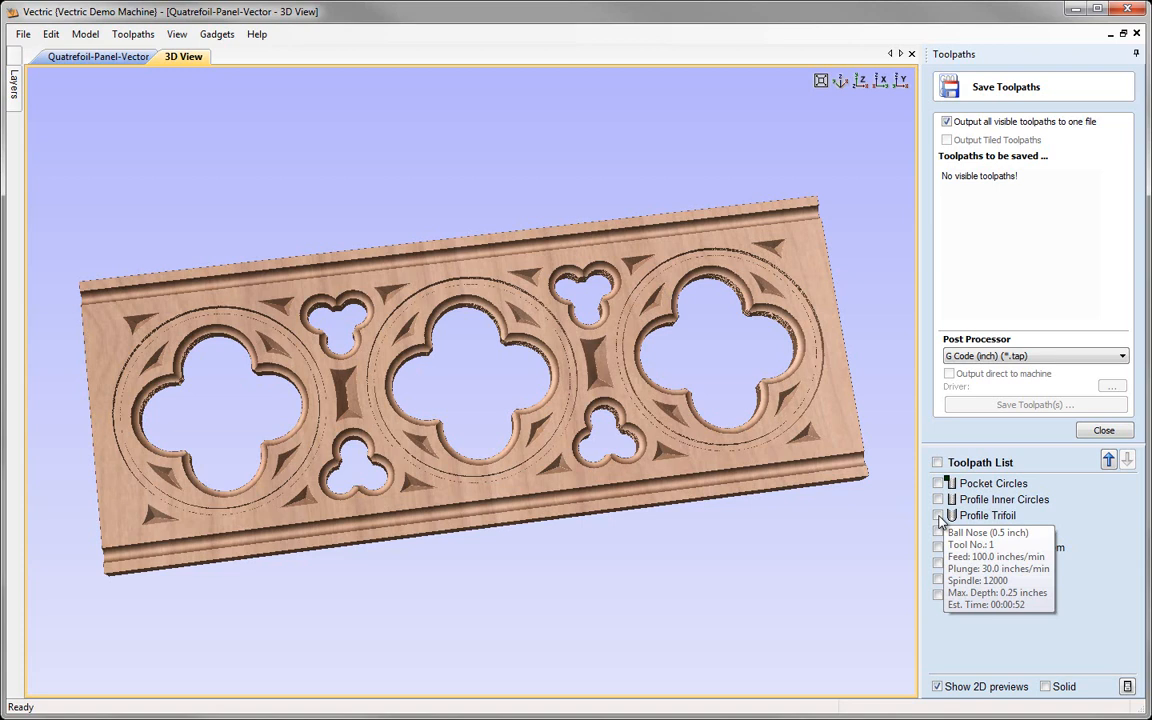
click(938, 516)
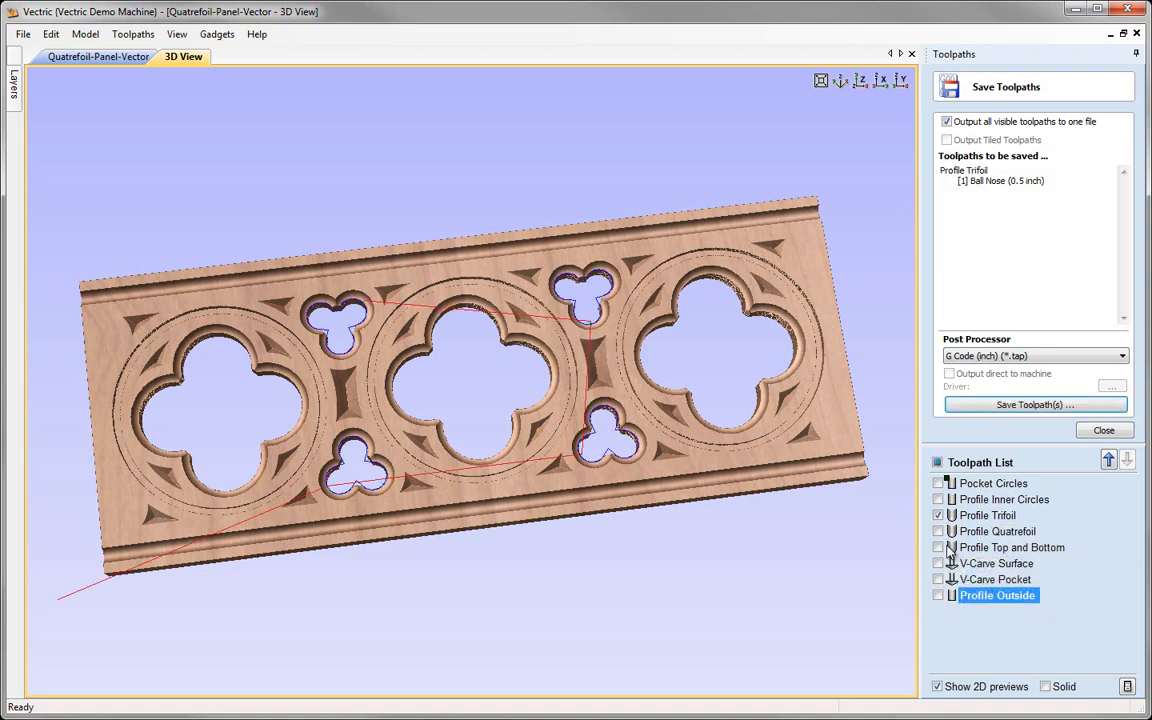
click(938, 532)
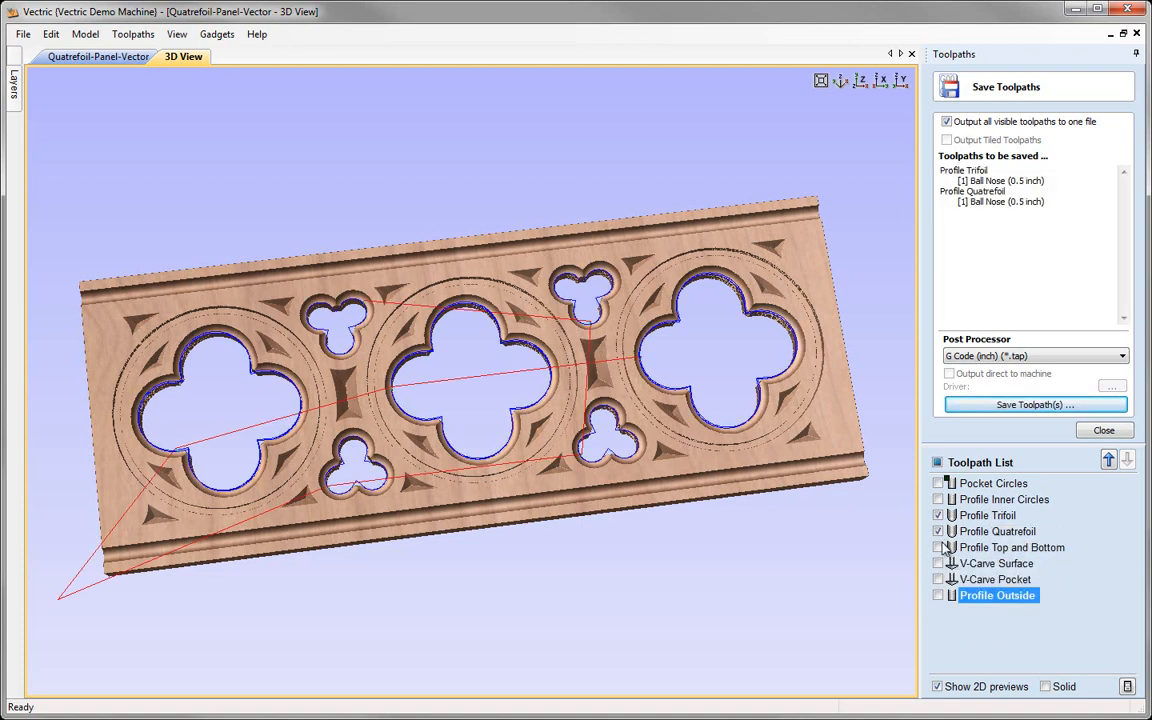
click(938, 548)
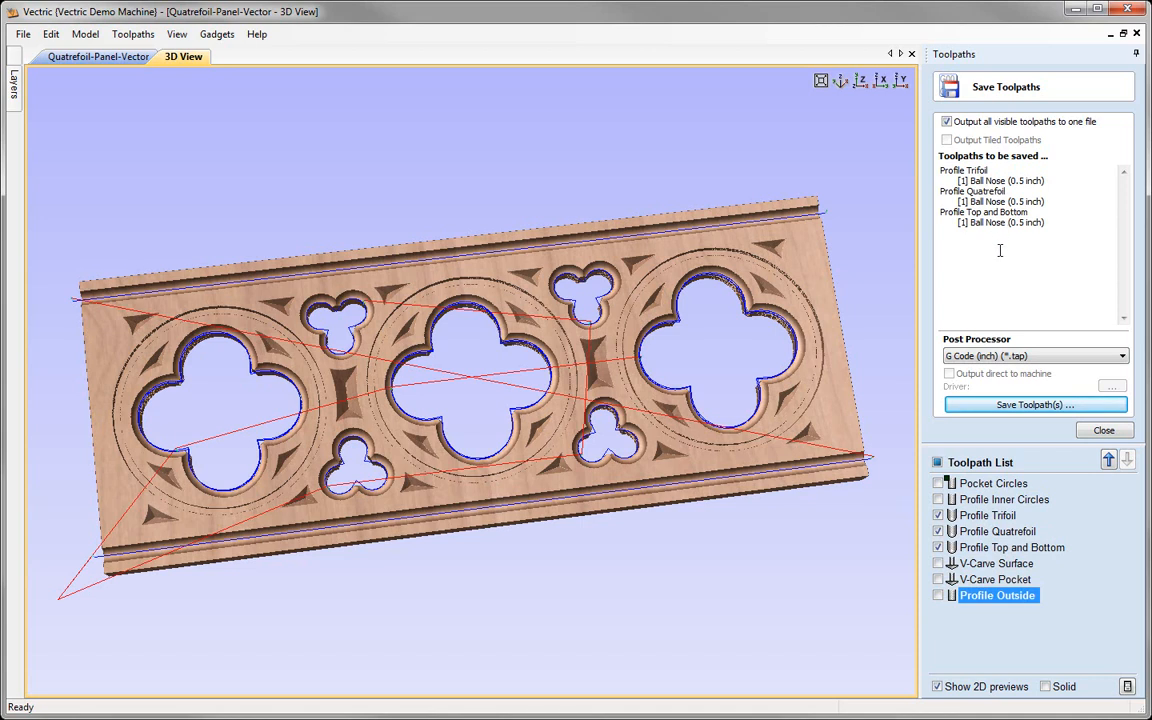
click(1030, 404)
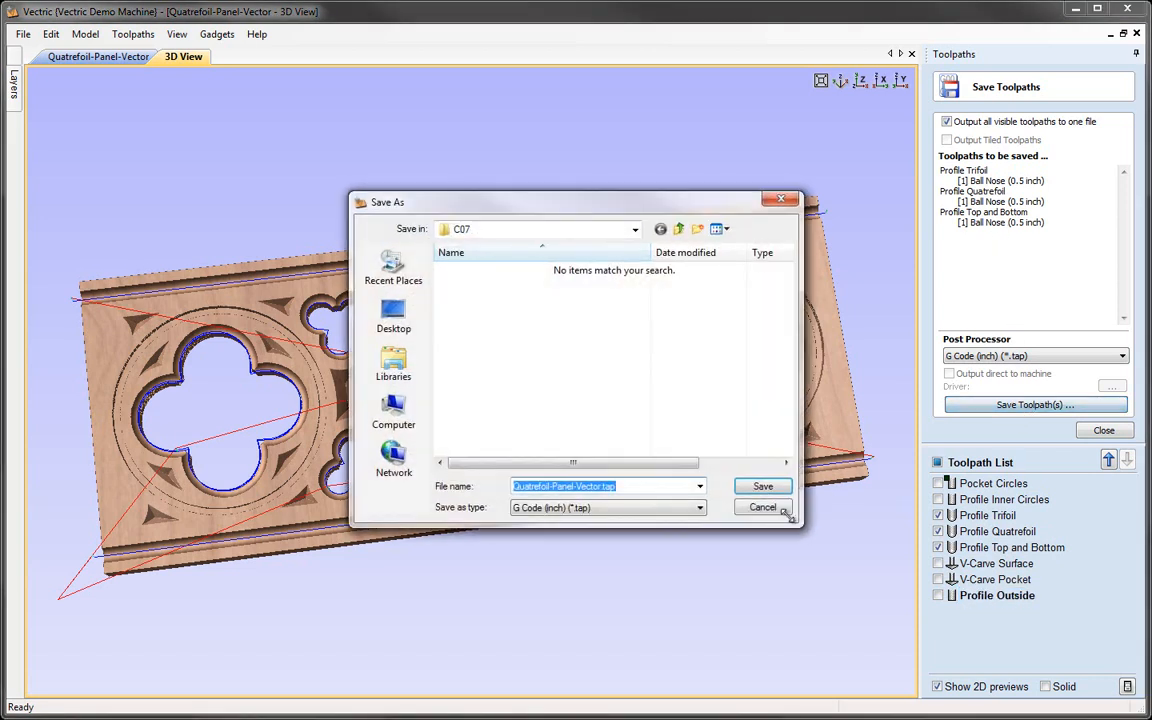
click(762, 508)
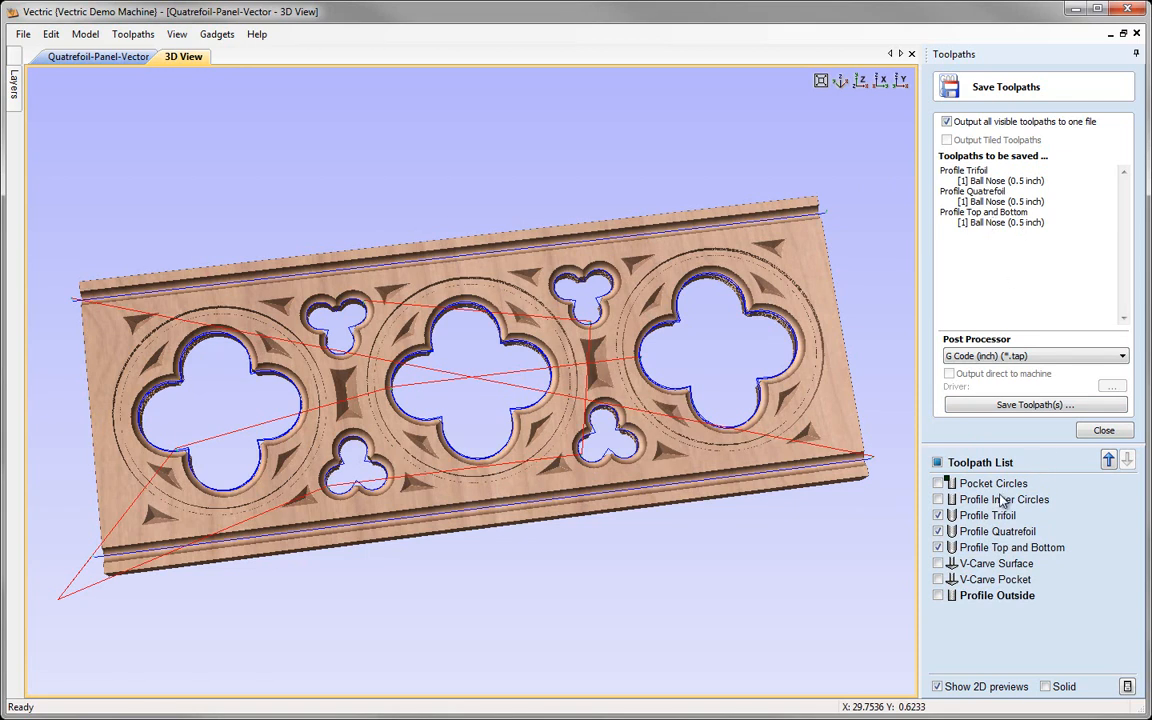
Step: Replace the toolpaths to output with V-Carve Surface and V-Carve Pocket, which share the 90-degree V-Bit
click(938, 515)
click(938, 531)
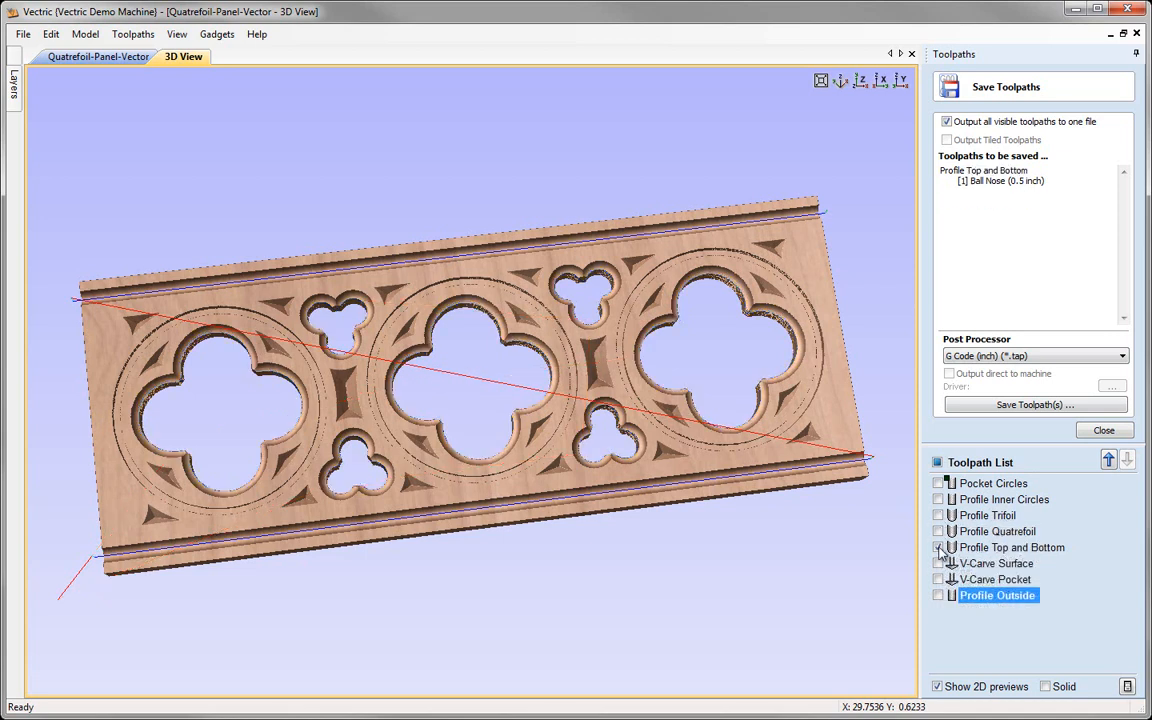
click(938, 547)
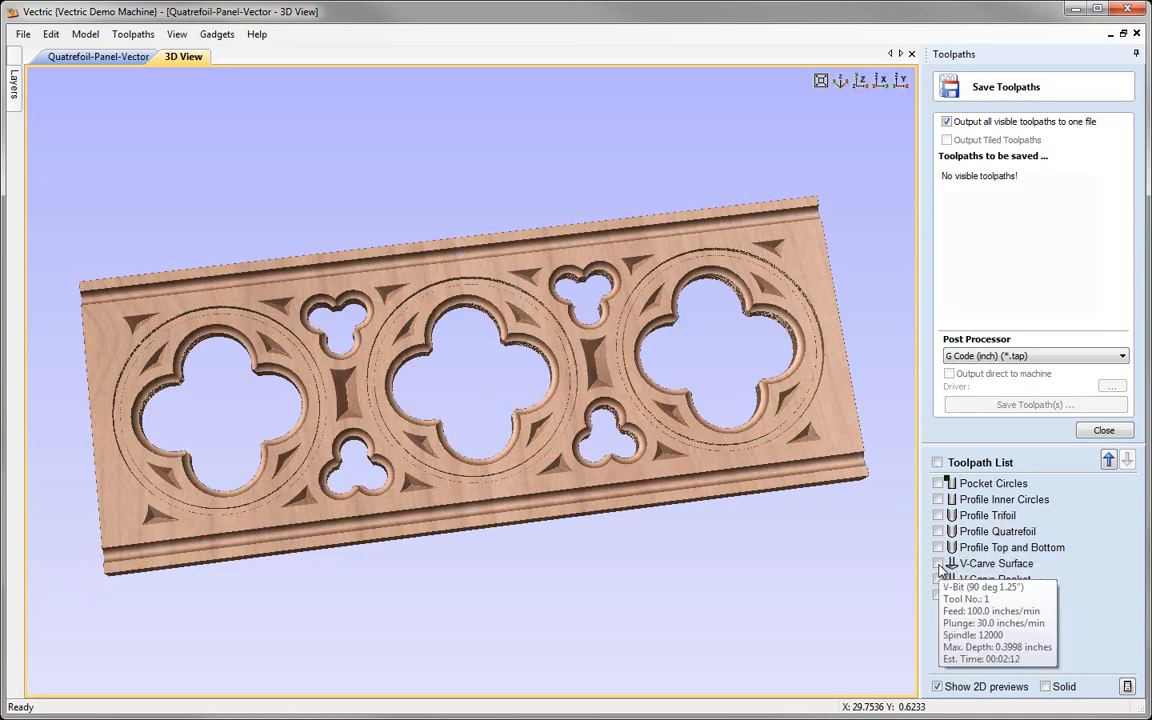
click(938, 563)
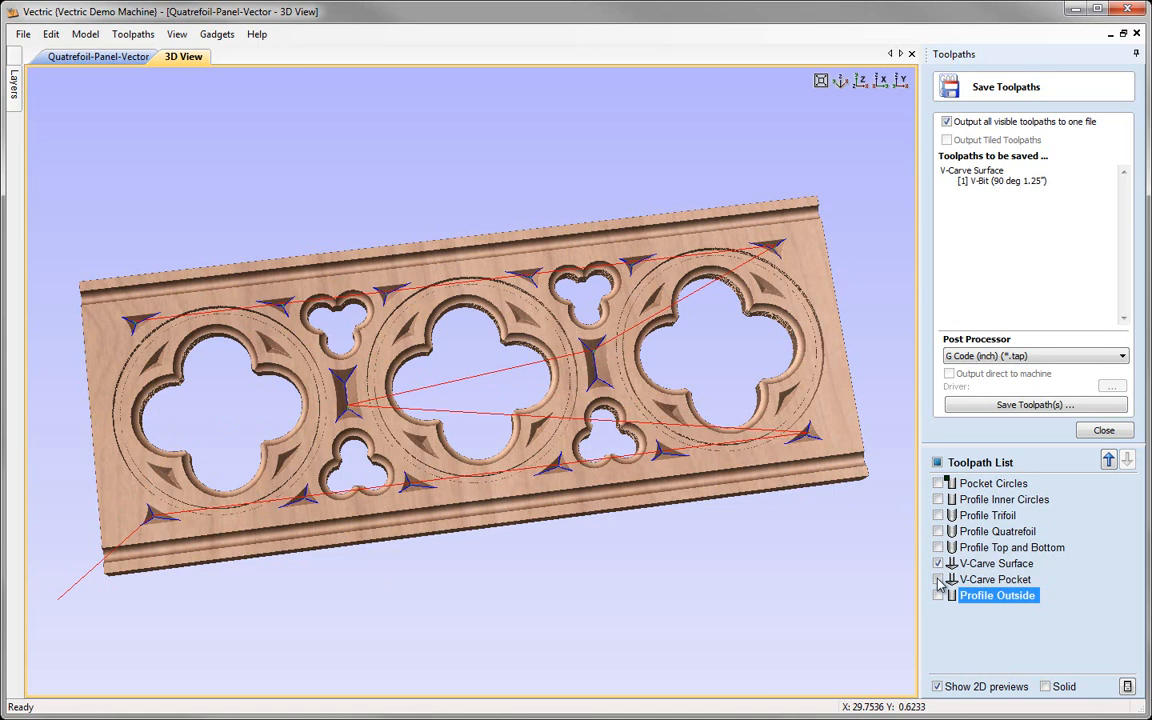
click(938, 579)
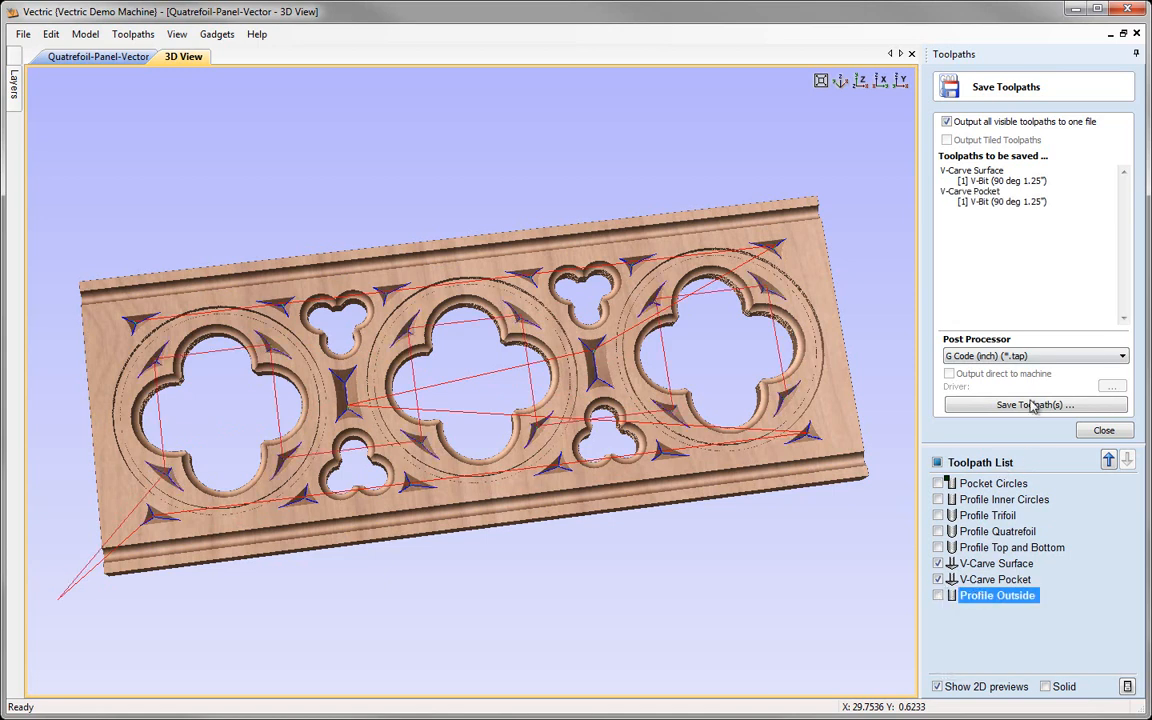
Step: Switch the toolpaths to output to Profile Outside only, then close toolpath saving without saving and hide that toolpath
click(938, 579)
click(938, 563)
click(938, 595)
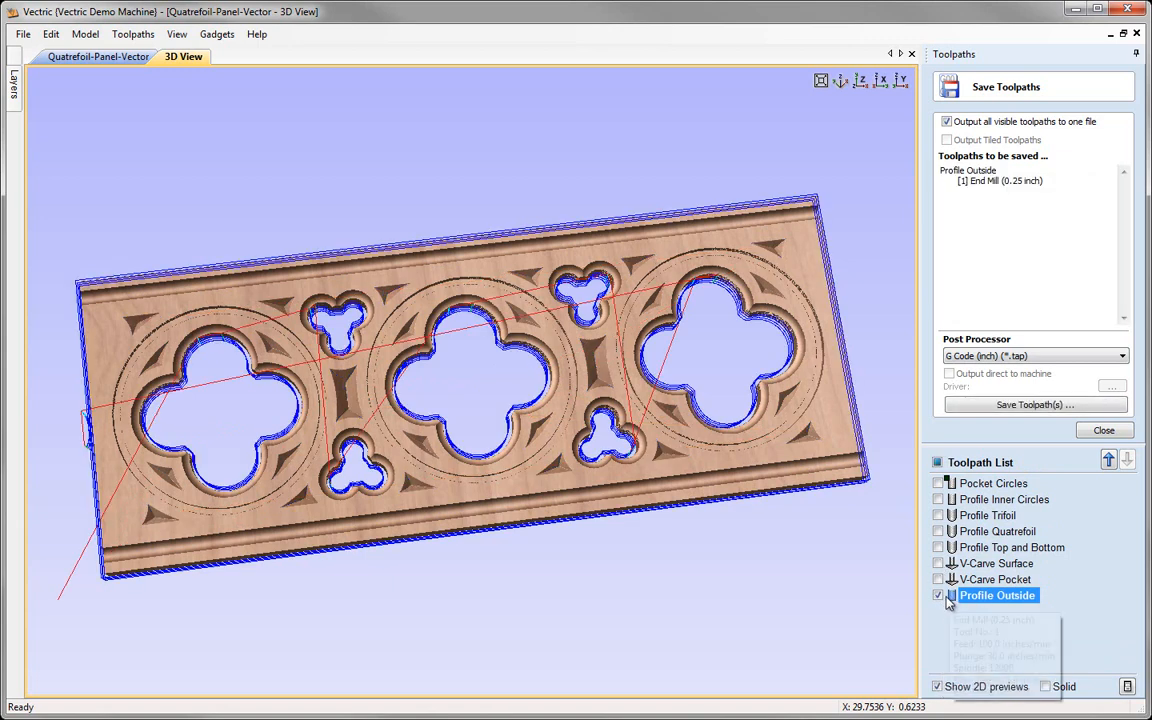
click(1103, 431)
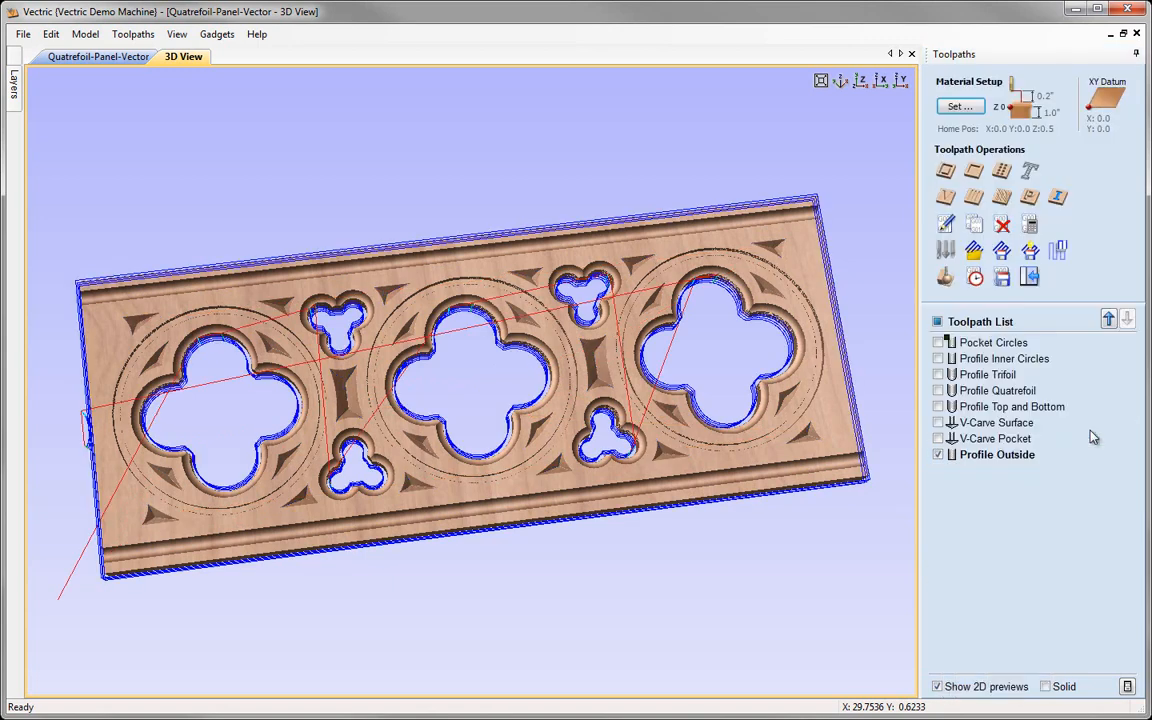
click(938, 455)
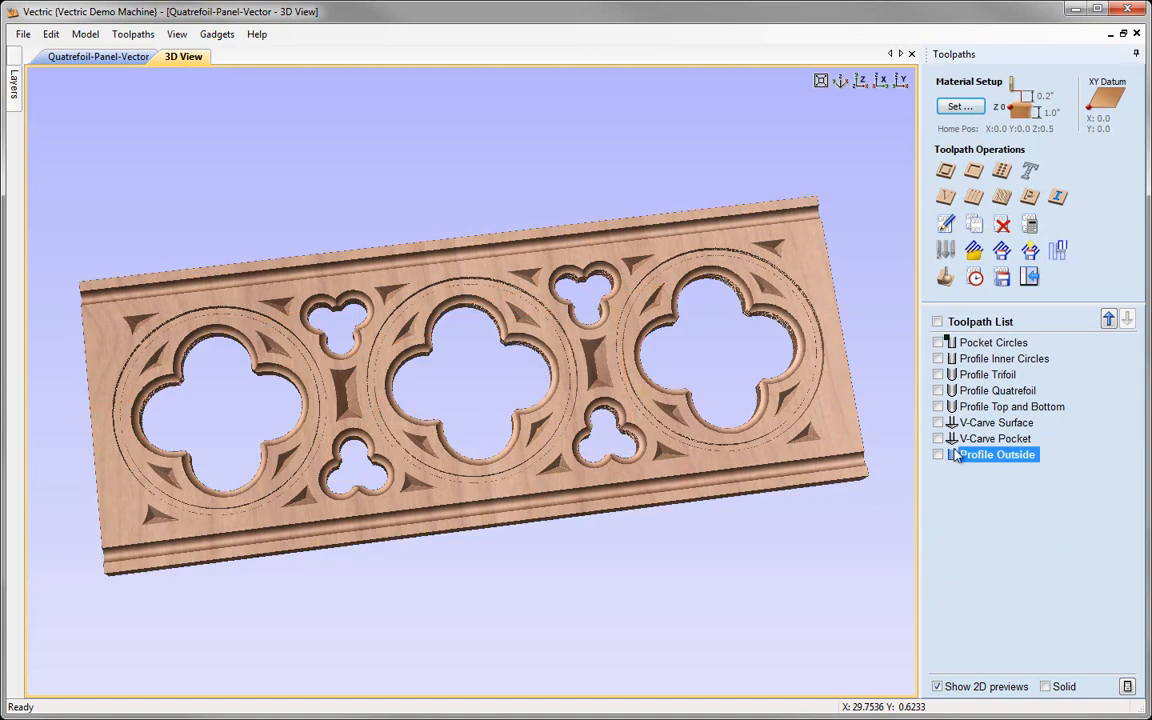
Step: Save the project as a new VCarve file named Quatrefoil-Panel-TP.crv in the C07 folder
click(839, 17)
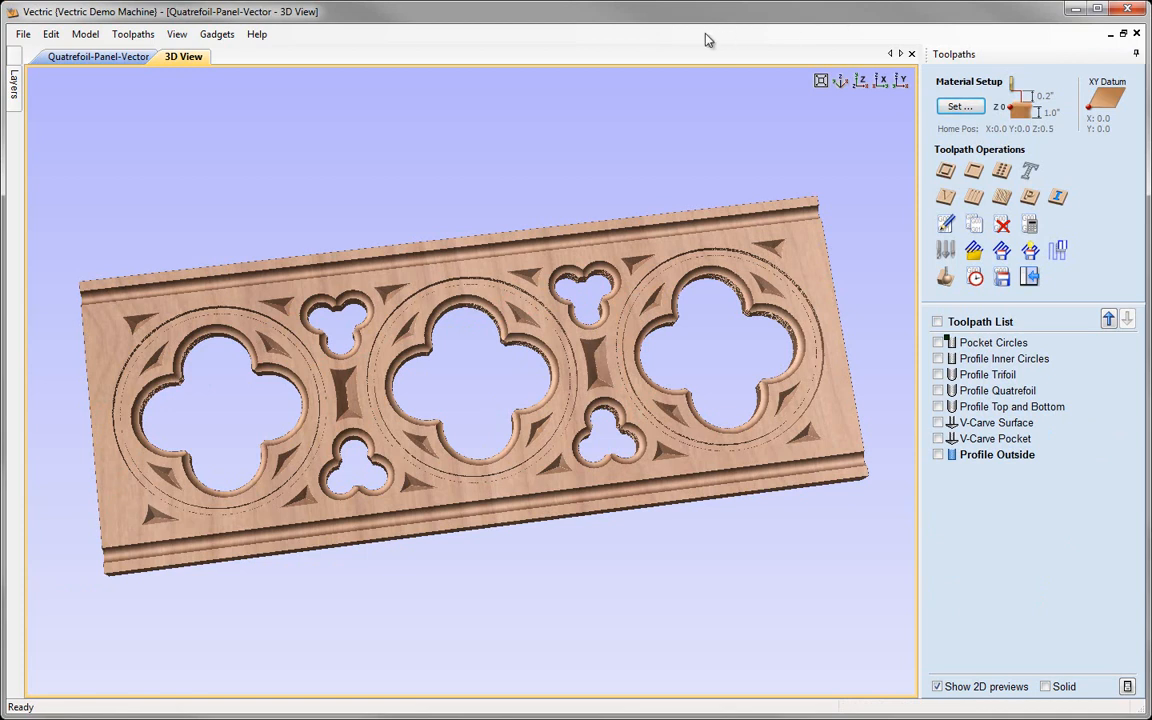
click(22, 34)
click(51, 121)
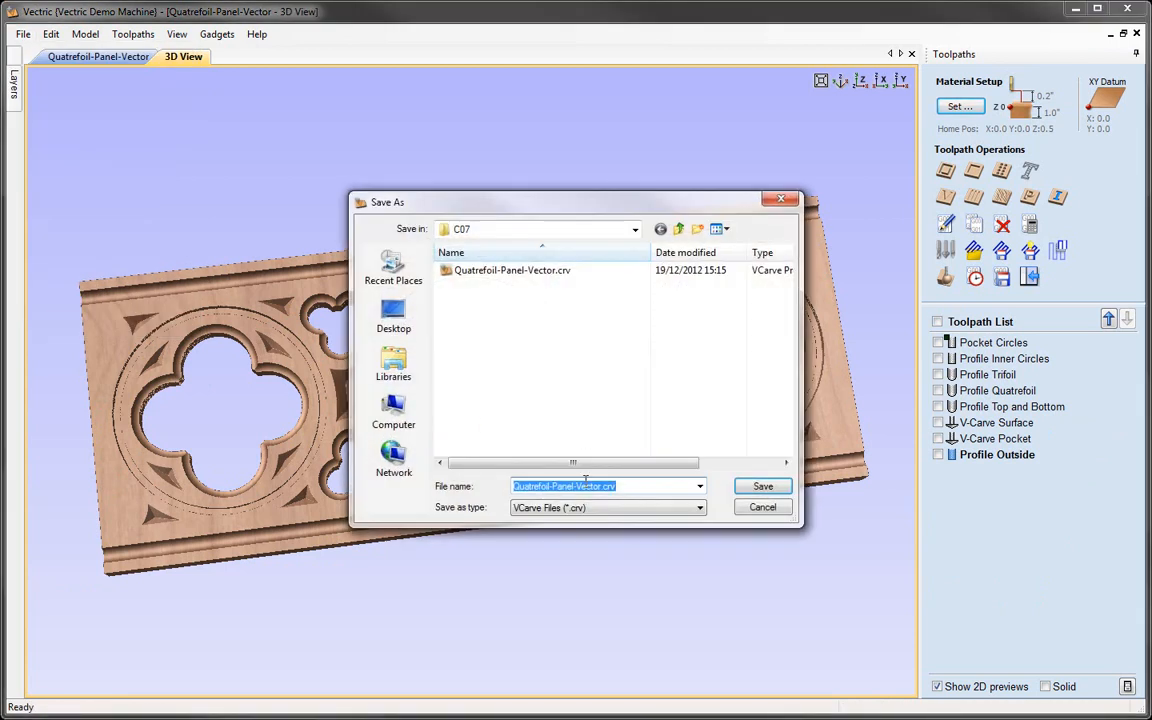
drag(576, 487, 601, 489)
text(TP)
click(762, 486)
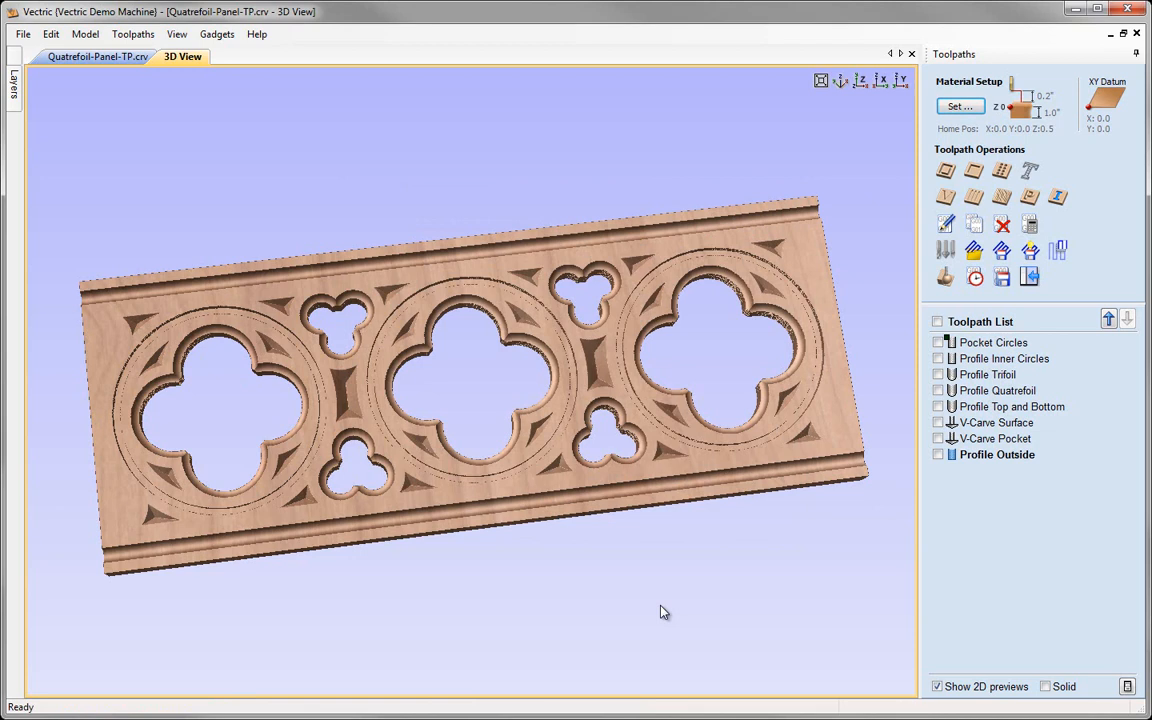